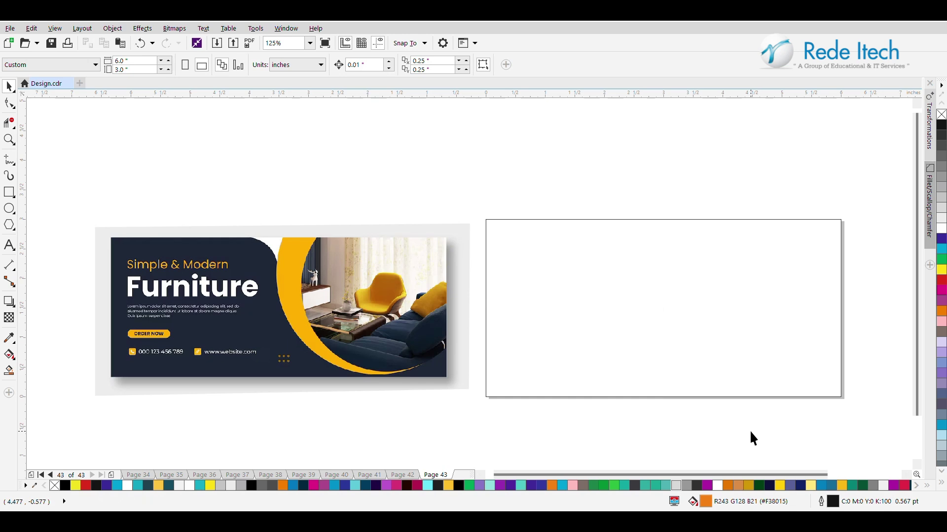
# - Narrow the page-sized rectangle from its right side to a width of about 3.28 in
pyautogui.click(693, 354)
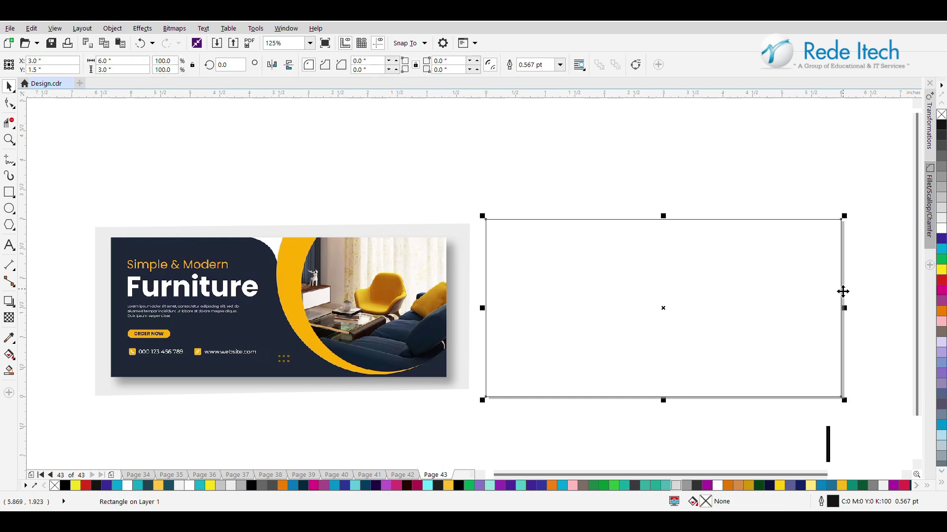
pyautogui.moveTo(844, 306); pyautogui.dragTo(805, 305)
pyautogui.moveTo(744, 306); pyautogui.dragTo(681, 306)
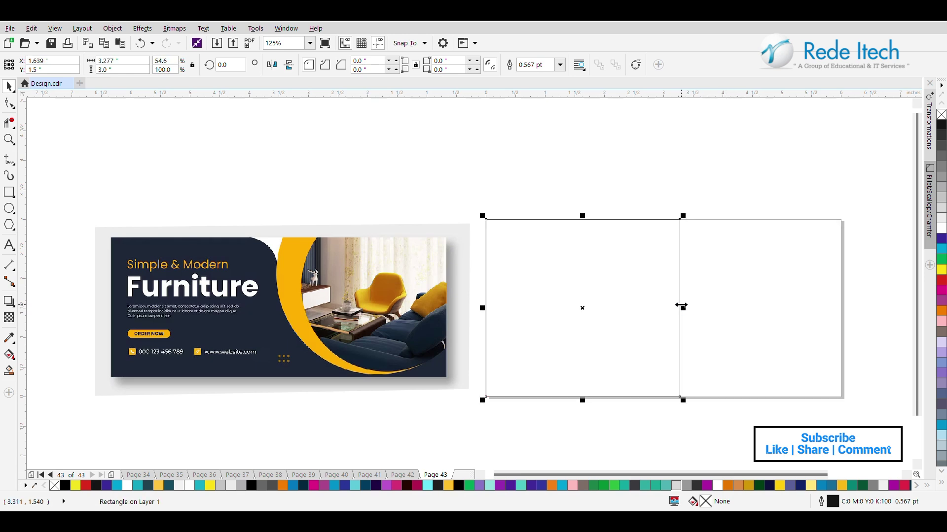
# - Round only the rectangle's upper-right corner to a radius of about 0.94 in with the Shape tool
pyautogui.click(8, 102)
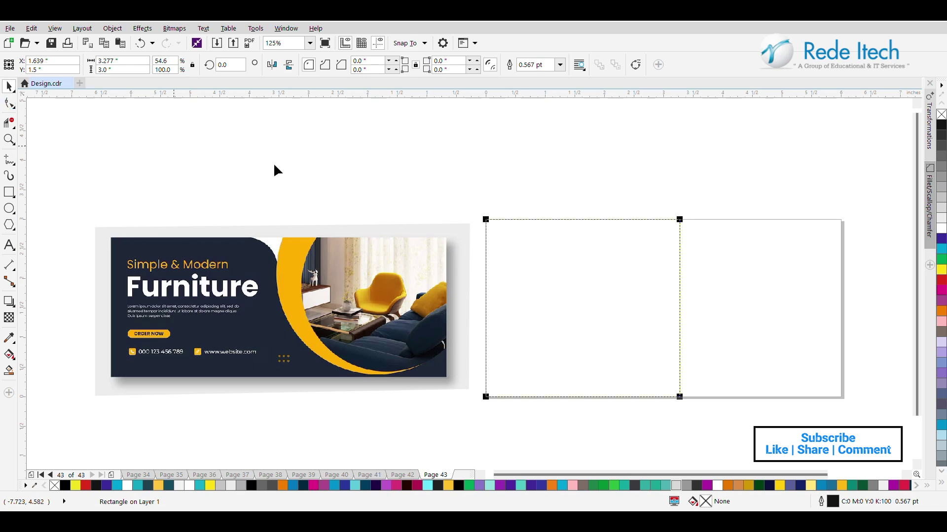
pyautogui.moveTo(679, 220); pyautogui.dragTo(516, 242)
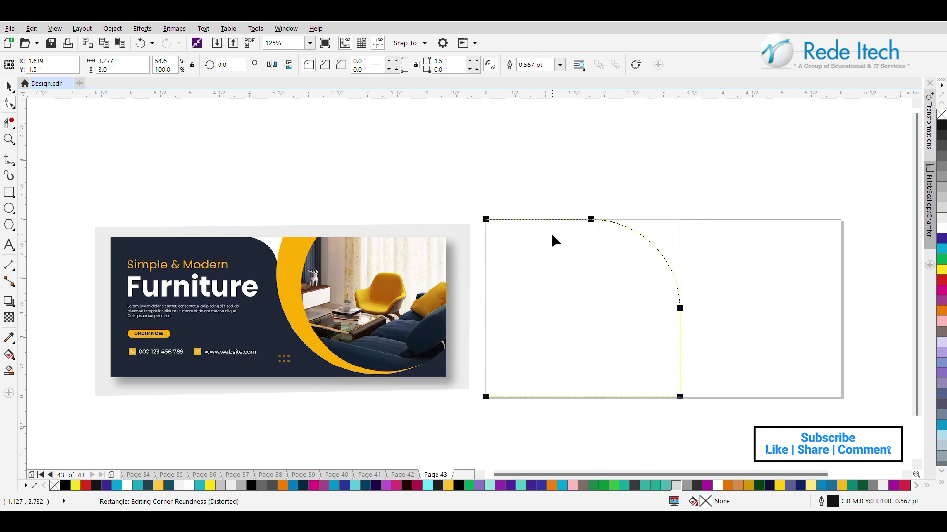
pyautogui.moveTo(591, 219); pyautogui.dragTo(624, 221)
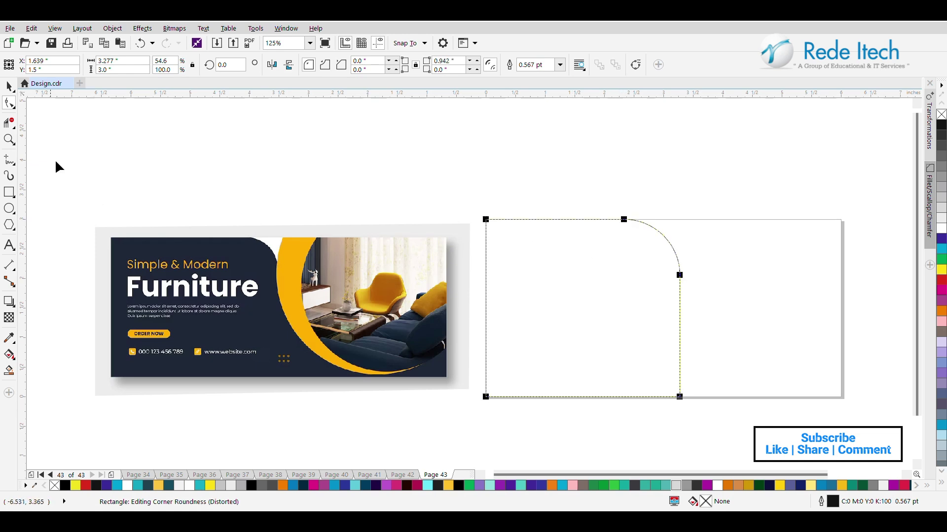
pyautogui.click(9, 88)
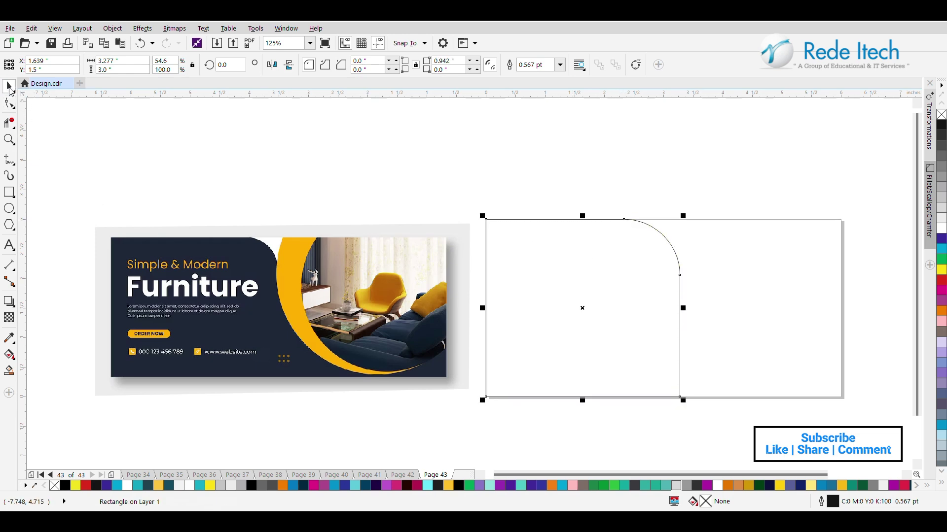
pyautogui.click(117, 173)
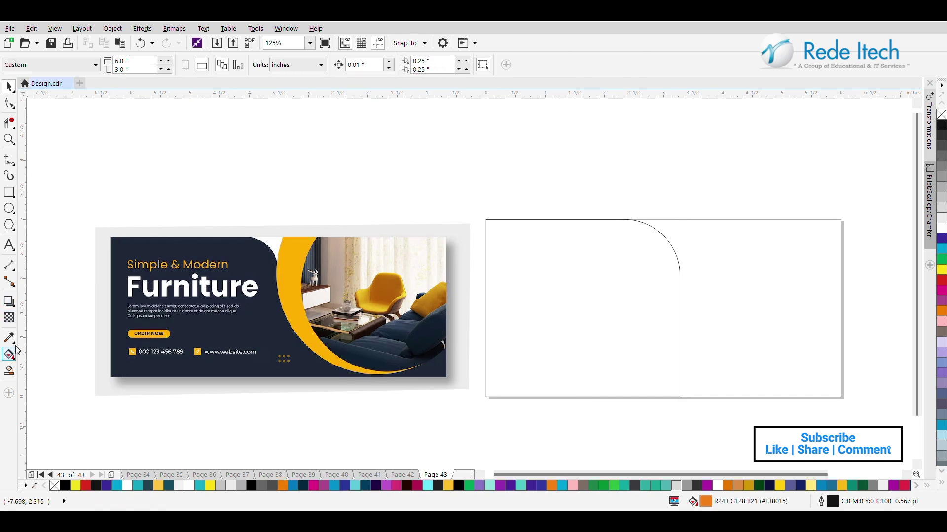
# - Draw a horizontal line about 2.74 in long from the rounded rectangle's right edge to the page's right edge
pyautogui.click(9, 175)
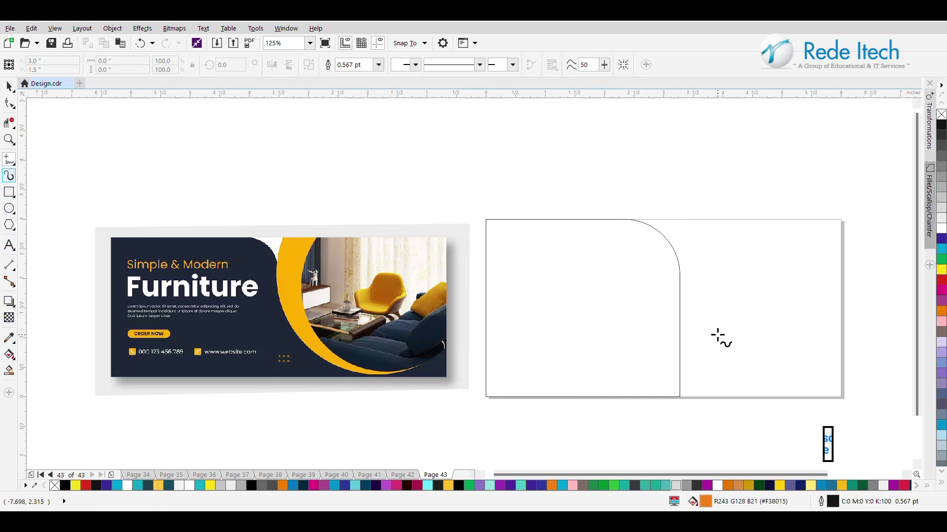
pyautogui.click(679, 332)
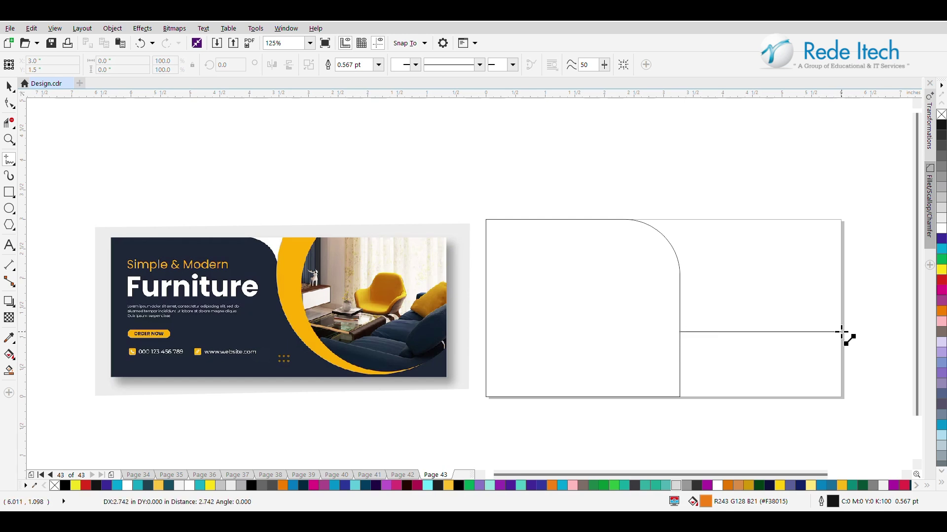
pyautogui.click(841, 332)
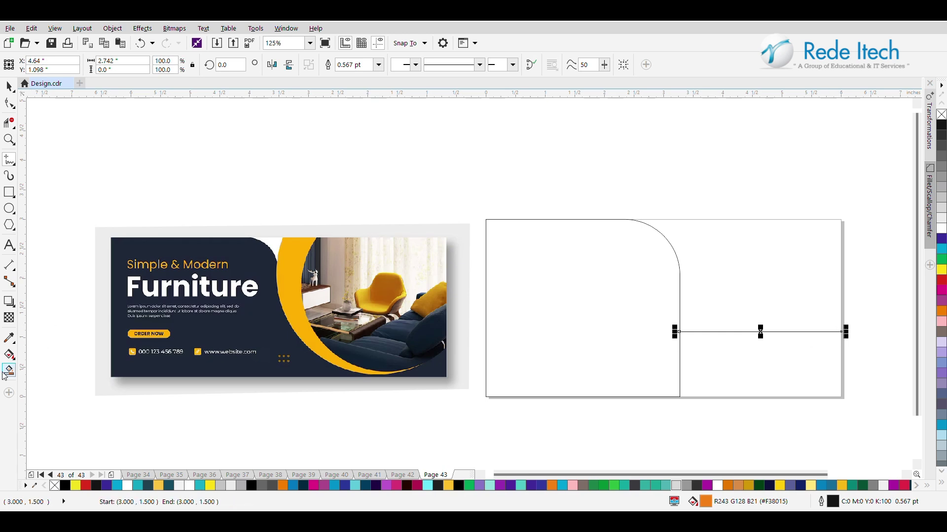
pyautogui.click(11, 91)
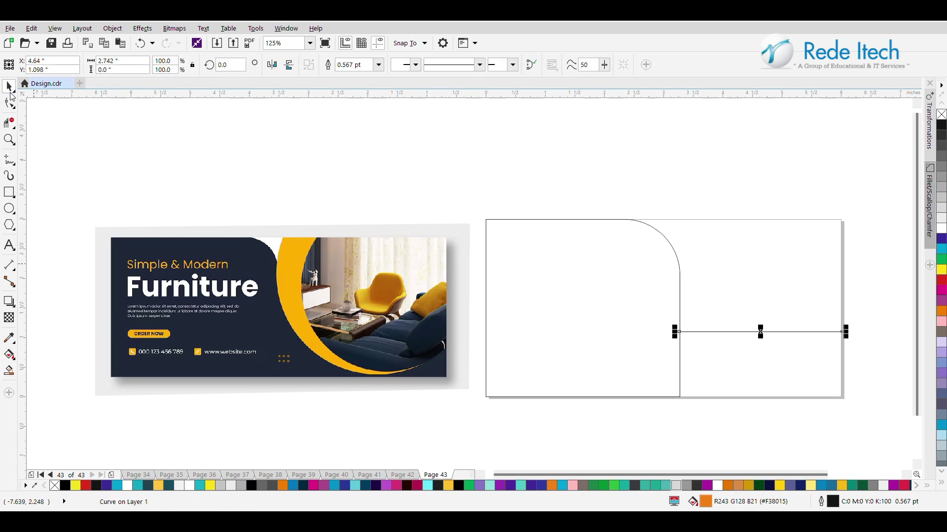
# - Add a rectangle covering the full 6 x 3 in page and remove its fill
pyautogui.doubleClick(9, 192)
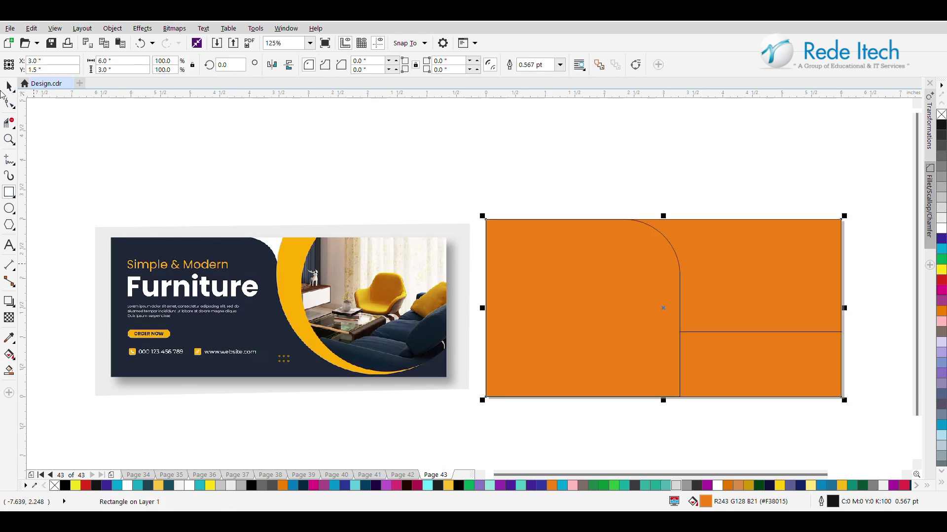
pyautogui.click(6, 88)
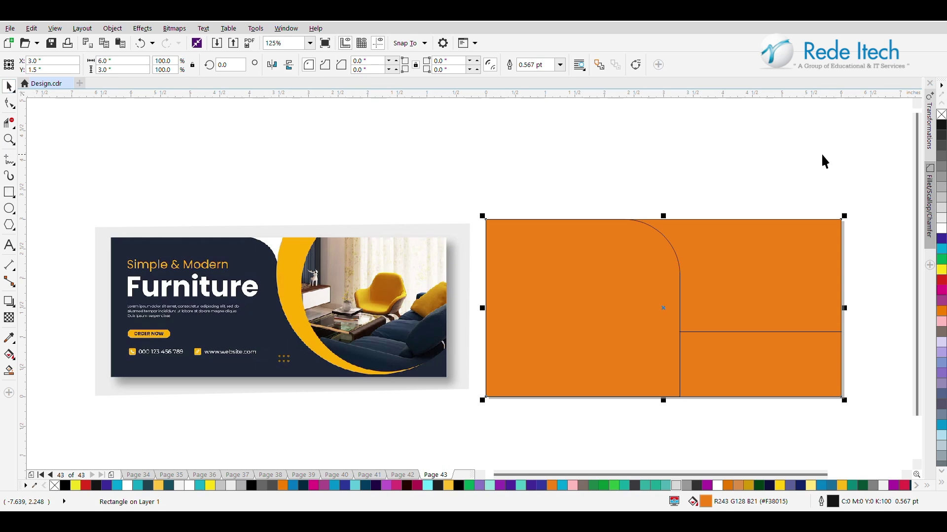
pyautogui.click(941, 115)
pyautogui.click(879, 211)
pyautogui.moveTo(870, 251); pyautogui.dragTo(869, 251)
# - Smart Fill the area below the horizontal line and the rounded left area with the dark C95 M95 Y45 K95 colour
pyautogui.moveTo(448, 186); pyautogui.dragTo(709, 442)
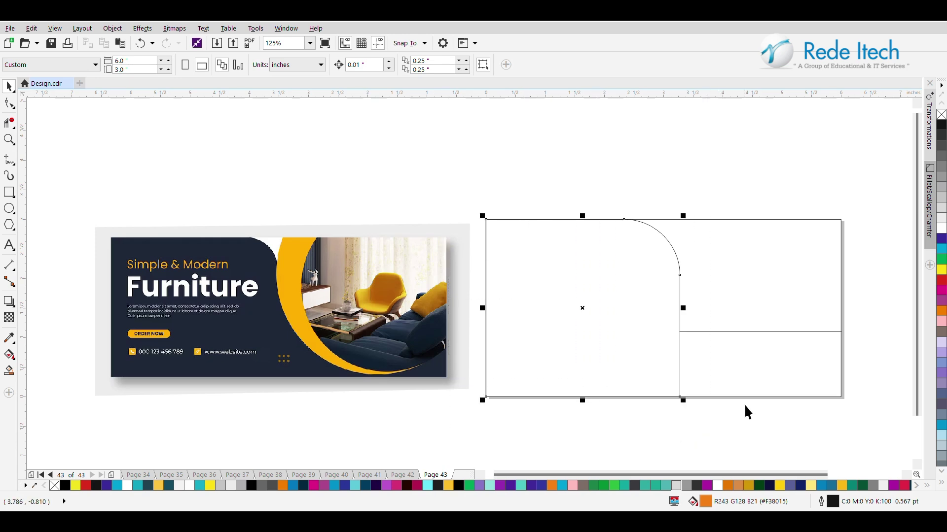
pyautogui.keyDown('shift'); pyautogui.click(756, 332); pyautogui.keyUp('shift')
pyautogui.keyDown('shift'); pyautogui.click(758, 331); pyautogui.keyUp('shift')
pyautogui.keyDown('shift'); pyautogui.click(760, 332); pyautogui.keyUp('shift')
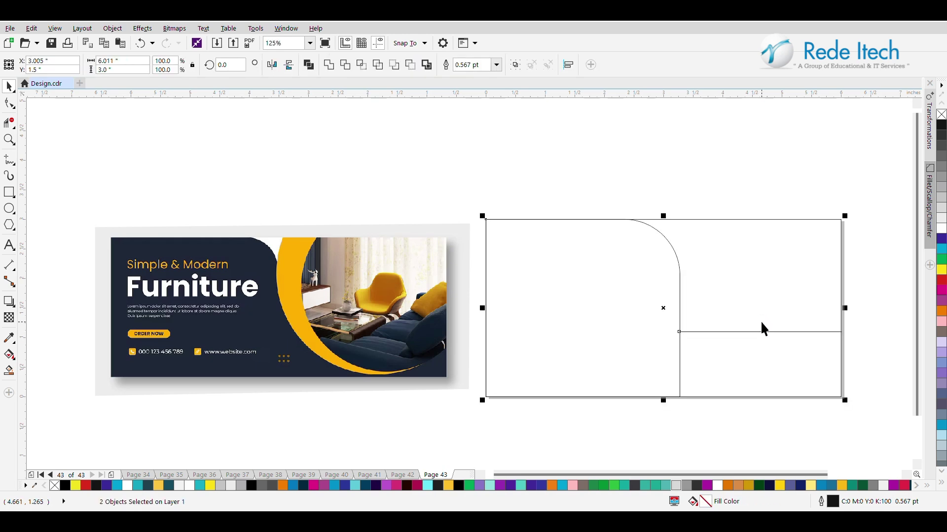
pyautogui.click(9, 371)
pyautogui.click(747, 377)
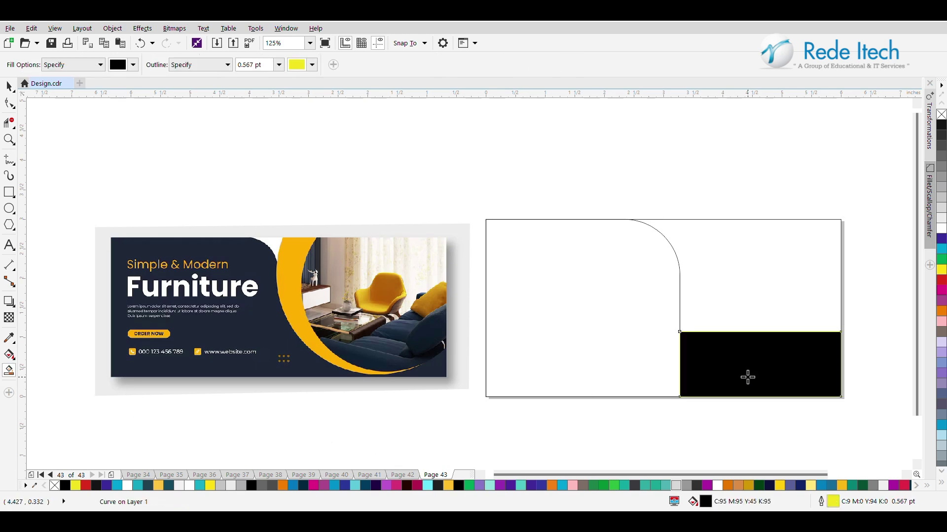
pyautogui.click(606, 349)
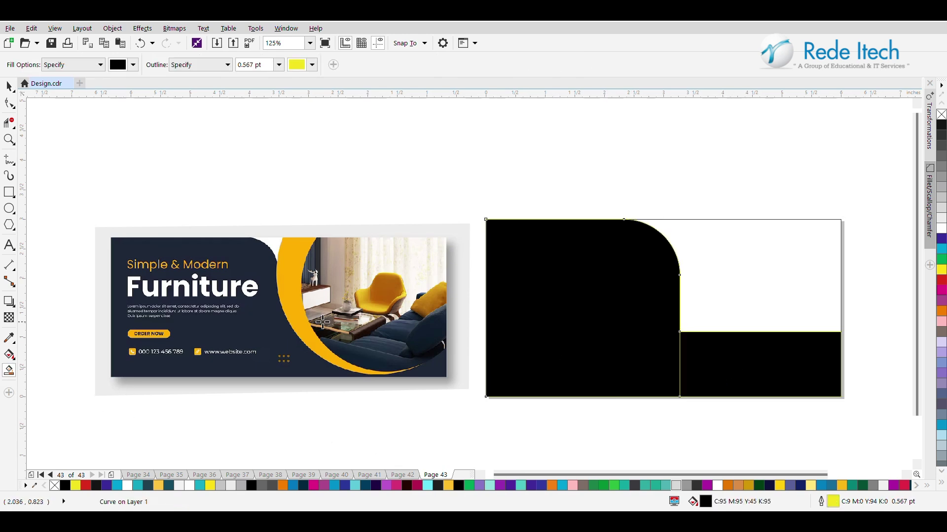
# - Remove the yellow outlines from both dark shapes, keeping their fill
pyautogui.click(8, 85)
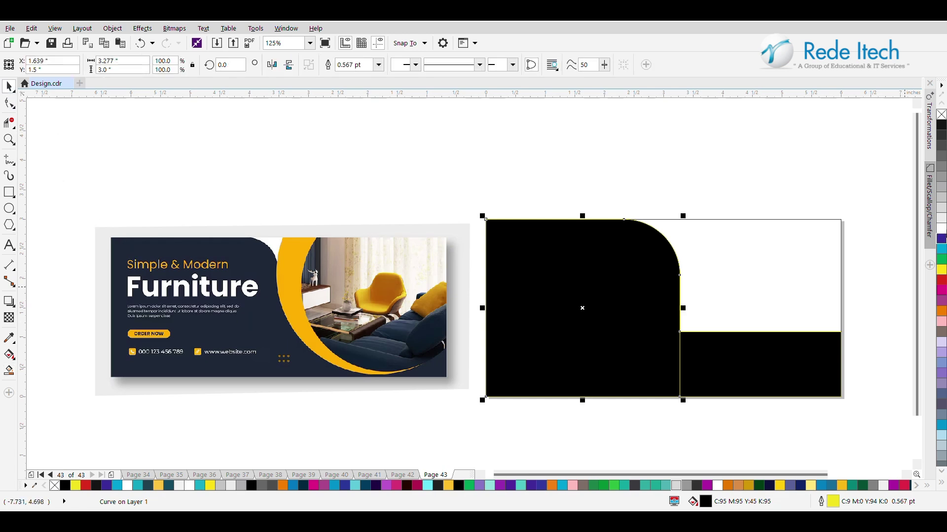
pyautogui.click(941, 114)
pyautogui.hotkey('ctrl', 'z')
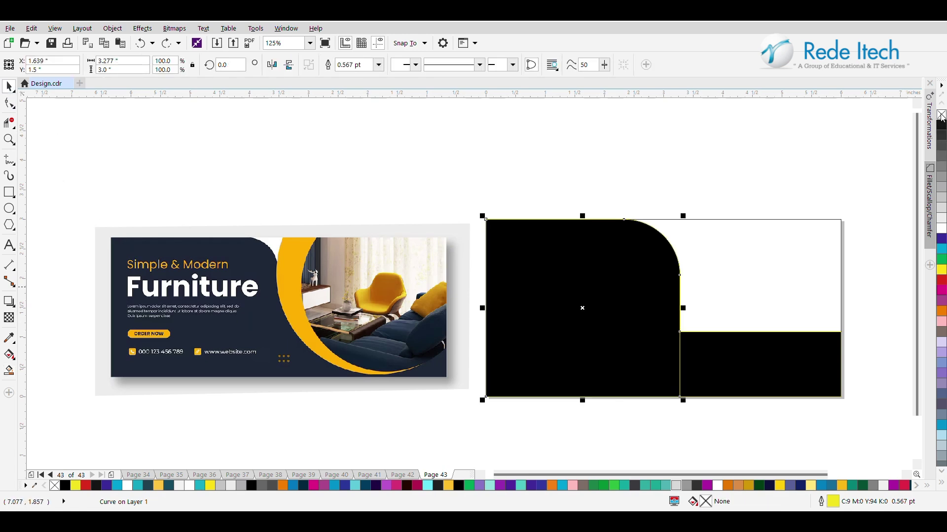
pyautogui.rightClick(941, 115)
pyautogui.click(833, 354)
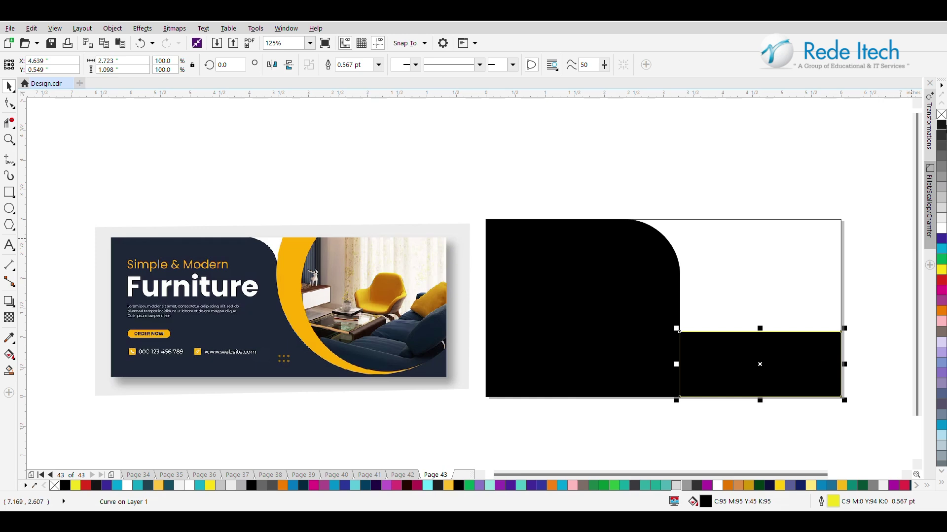
pyautogui.rightClick(941, 116)
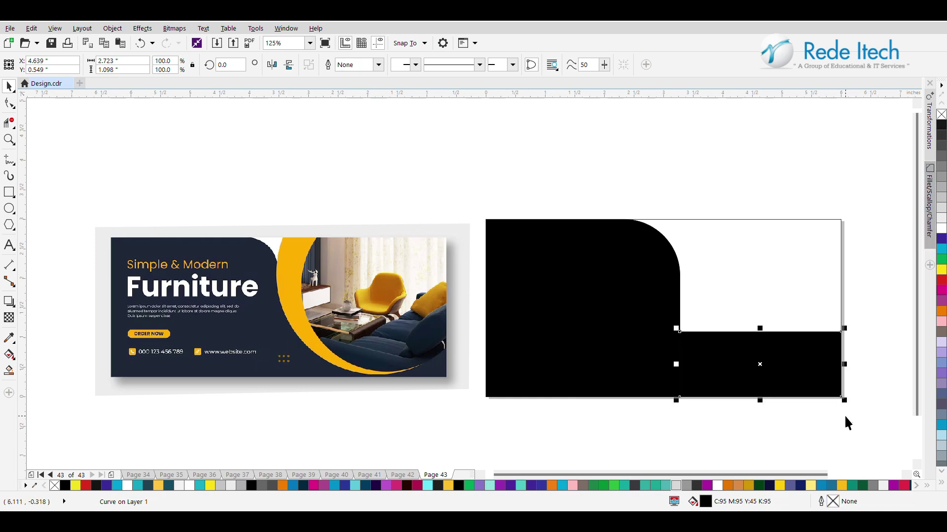
# - Weld the two dark shapes into a single object
pyautogui.keyDown('shift'); pyautogui.click(565, 374); pyautogui.keyUp('shift')
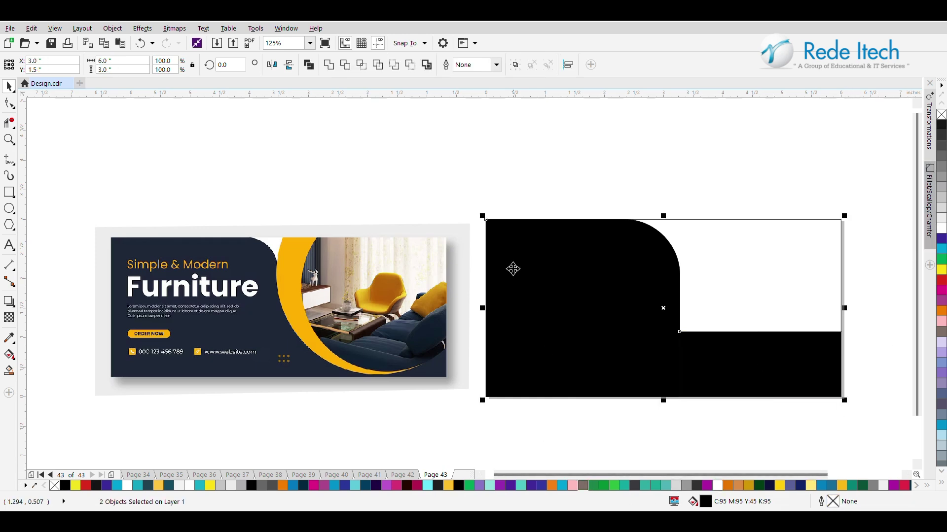
pyautogui.click(329, 65)
pyautogui.click(365, 143)
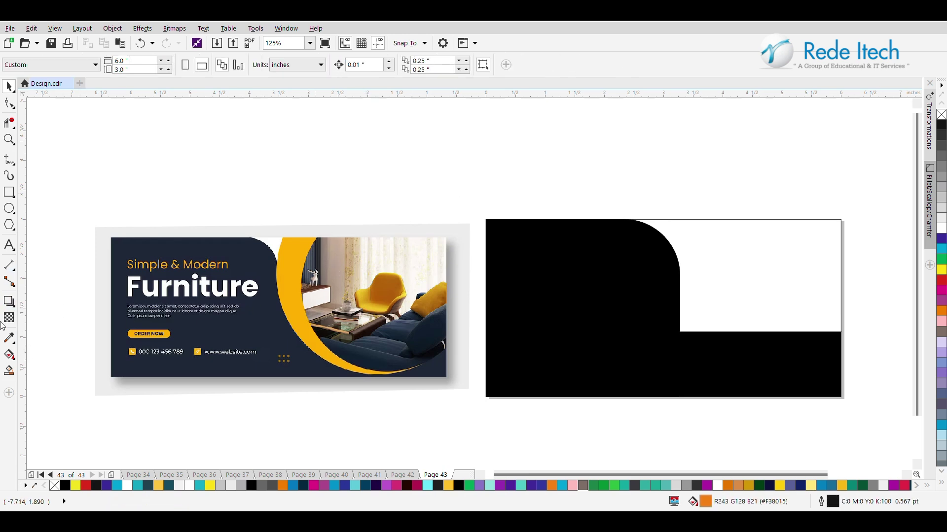
# - Fill the welded shape with the dark navy colour sampled from the reference banner's background
pyautogui.click(8, 342)
pyautogui.click(249, 340)
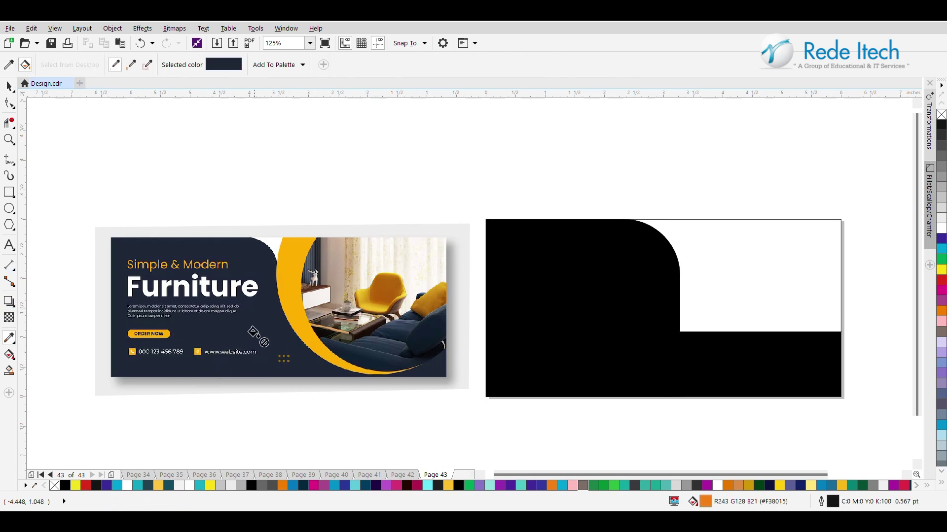
pyautogui.click(523, 309)
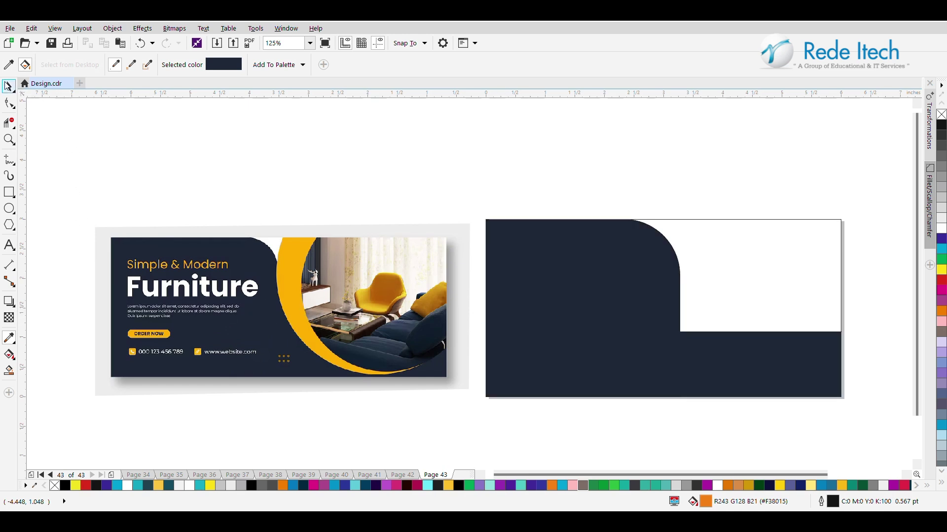
pyautogui.click(8, 87)
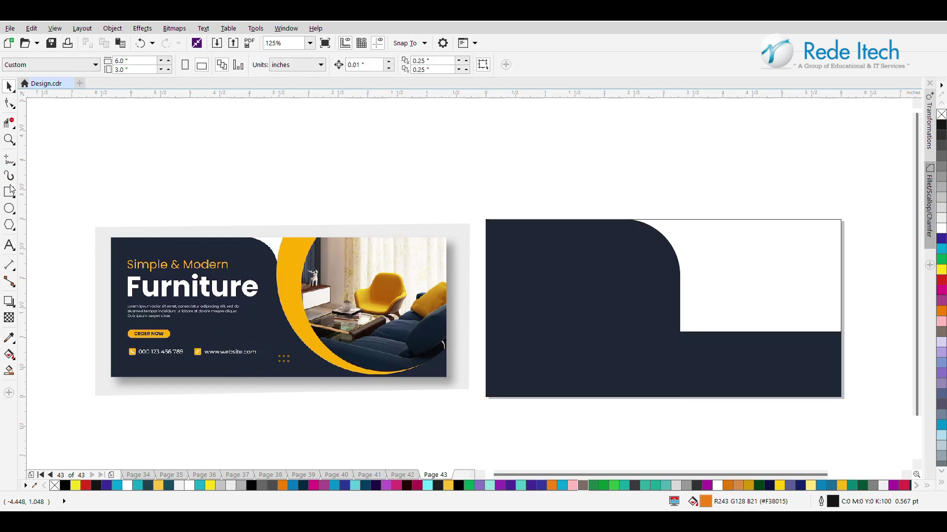
# - Draw an unfilled circle about 3.66 in across over the page's right half, centred at about X 4.77, Y 1.92 in
pyautogui.click(9, 209)
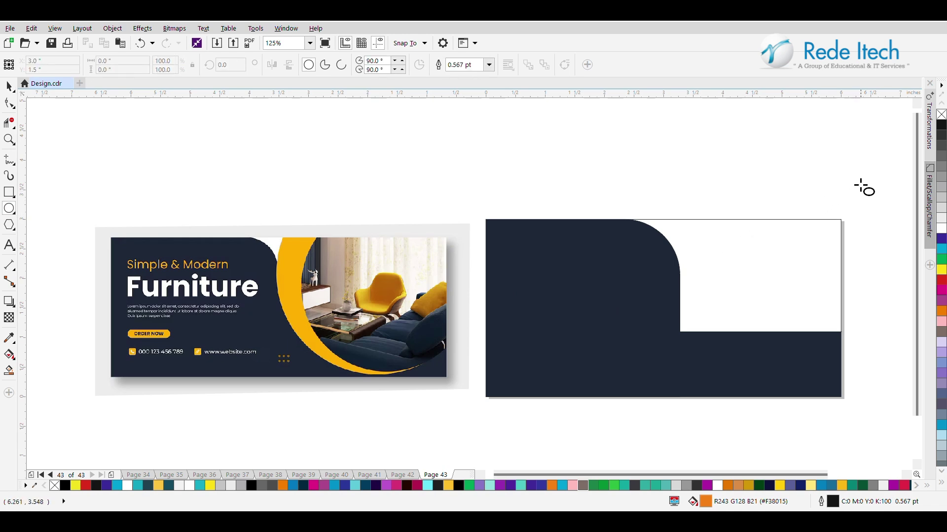
pyautogui.moveTo(876, 179); pyautogui.dragTo(658, 336)
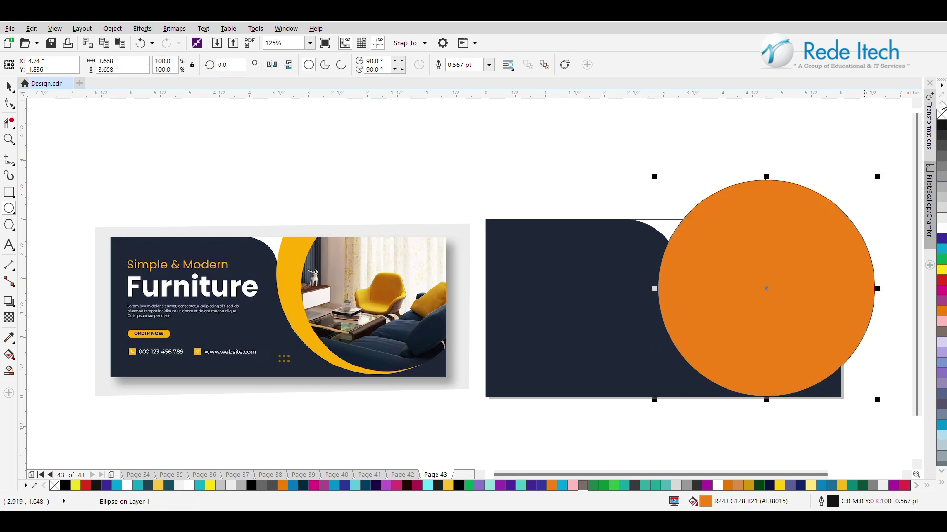
pyautogui.click(941, 115)
pyautogui.click(8, 86)
pyautogui.moveTo(742, 279); pyautogui.dragTo(745, 282)
# - Fill the circle with the yellow sampled from the reference banner's crescent and remove its outline
pyautogui.click(9, 338)
pyautogui.click(286, 246)
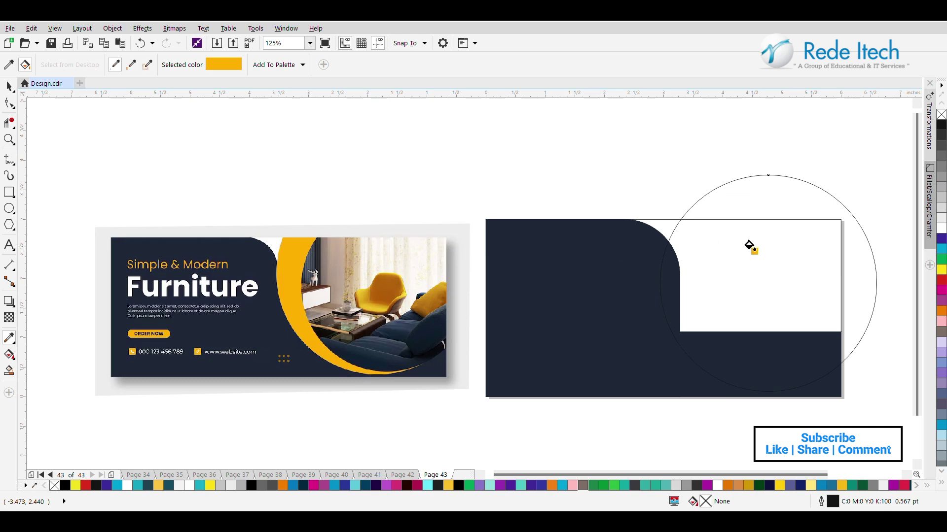
pyautogui.click(756, 247)
pyautogui.rightClick(941, 114)
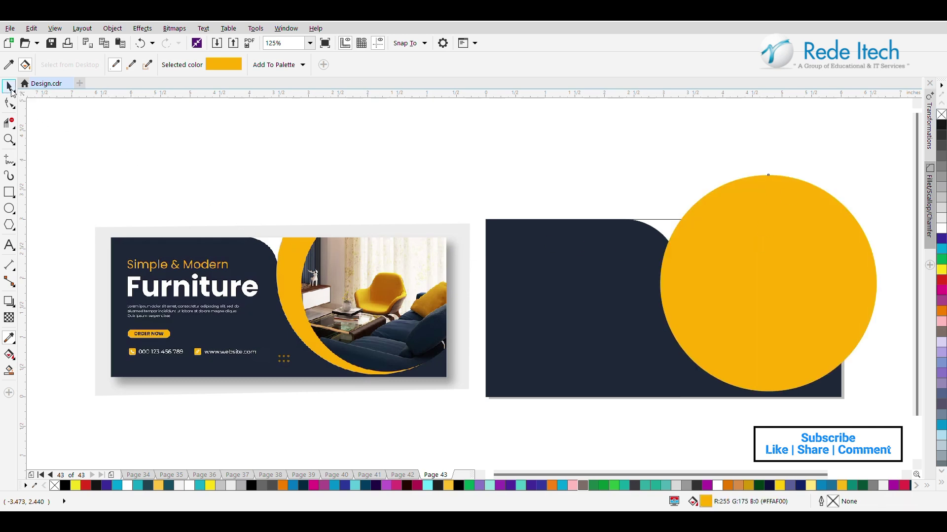
pyautogui.click(9, 87)
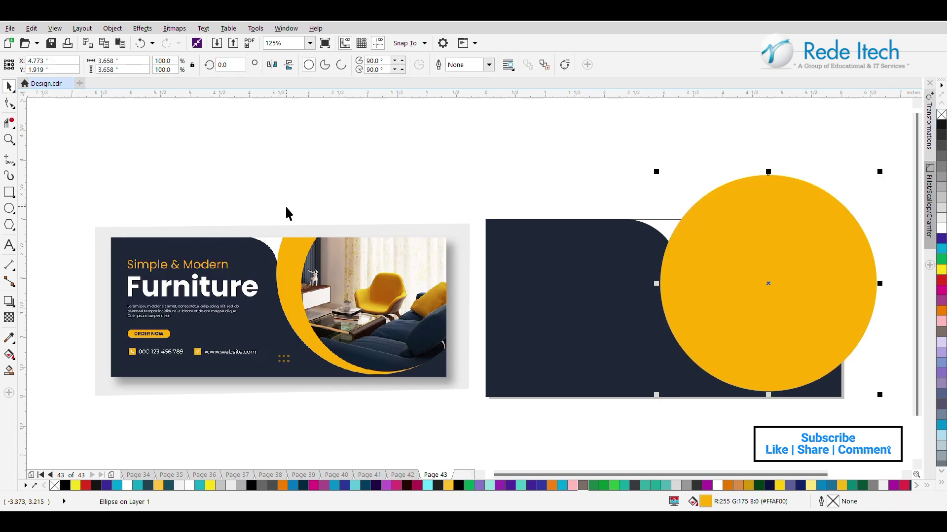
# - Shift the yellow circle slightly so its centre sits at about X 4.80, Y 1.89 in
pyautogui.moveTo(708, 281); pyautogui.dragTo(709, 282)
pyautogui.click(705, 281)
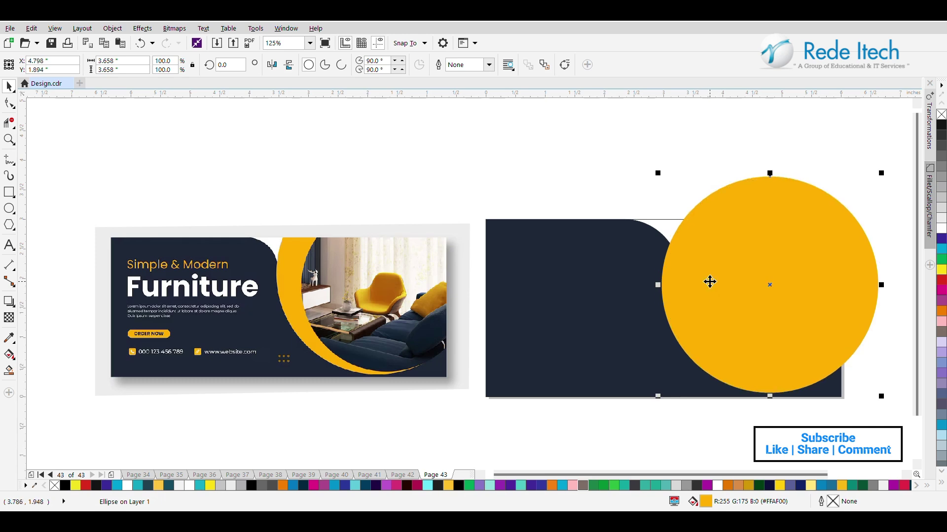
pyautogui.click(599, 191)
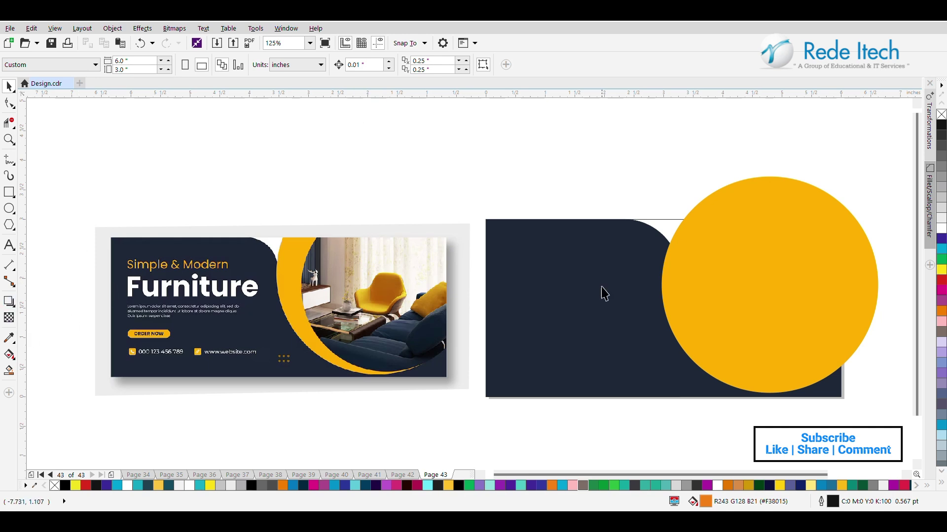
# - Create a scaled-down copy of the yellow circle about 3.32 in across, aligned with the original's top and right extents
pyautogui.click(761, 274)
pyautogui.moveTo(883, 172); pyautogui.dragTo(878, 178)
pyautogui.hotkey('ctrl', 'z')
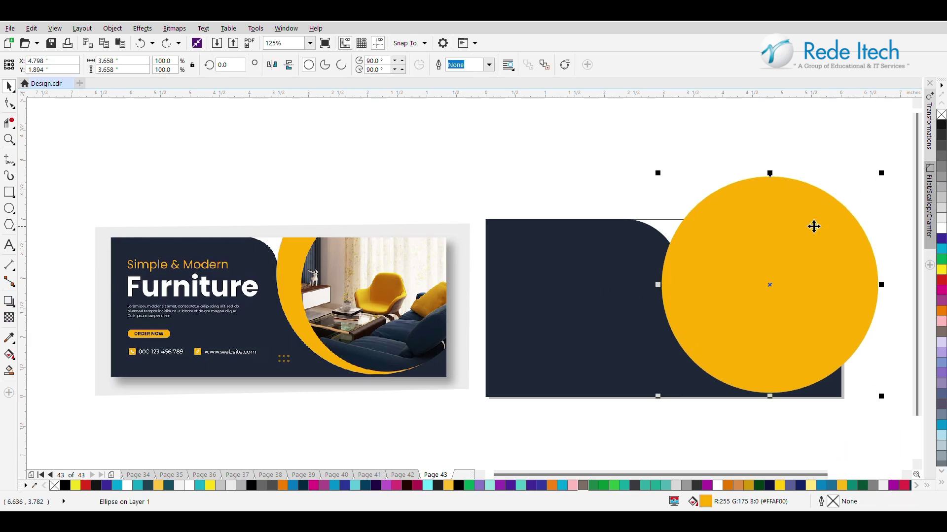
pyautogui.moveTo(658, 399)
pyautogui.mouseDown()
pyautogui.moveTo(713, 319)
pyautogui.moveTo(657, 393)
pyautogui.moveTo(673, 379)
pyautogui.mouseUp()
pyautogui.hotkey('ctrl', 'z')
pyautogui.hotkey('ctrl', 'z')
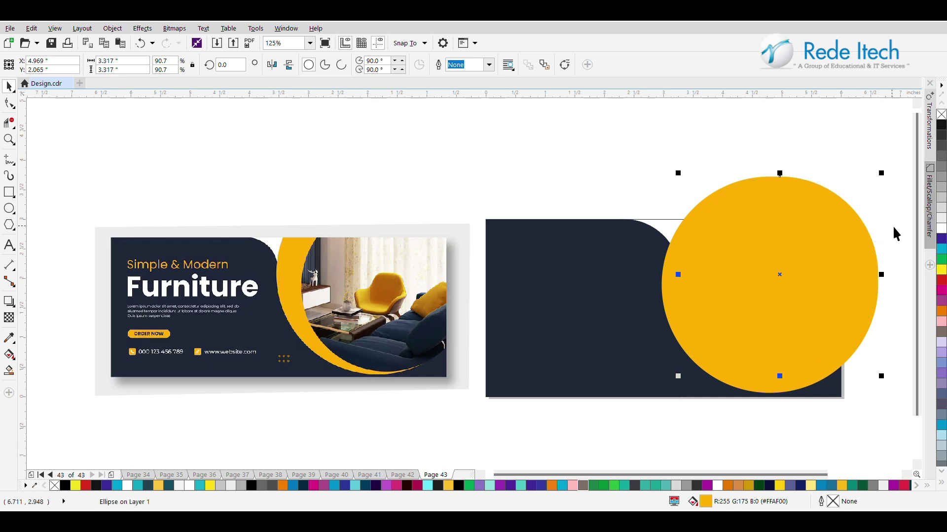
# - Fill the smaller circle copy with black so it stands out from the yellow circle
pyautogui.click(941, 229)
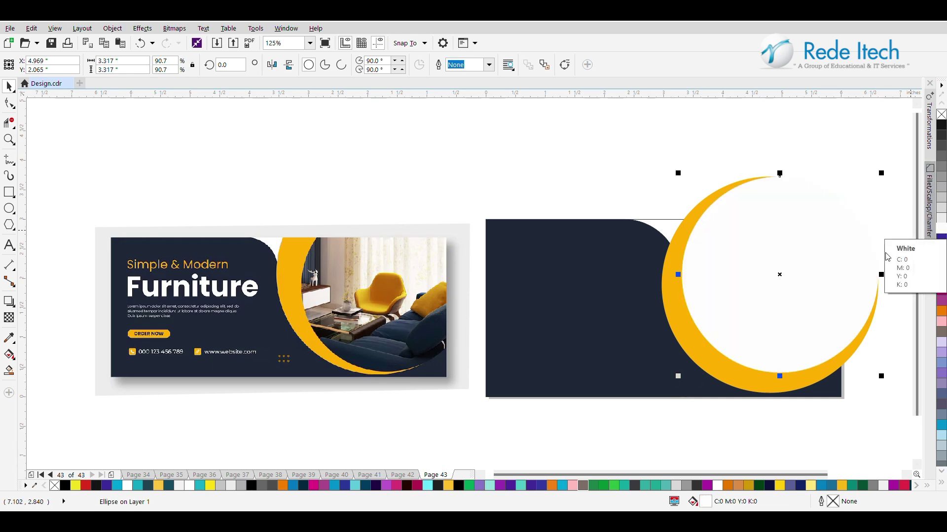
pyautogui.click(941, 115)
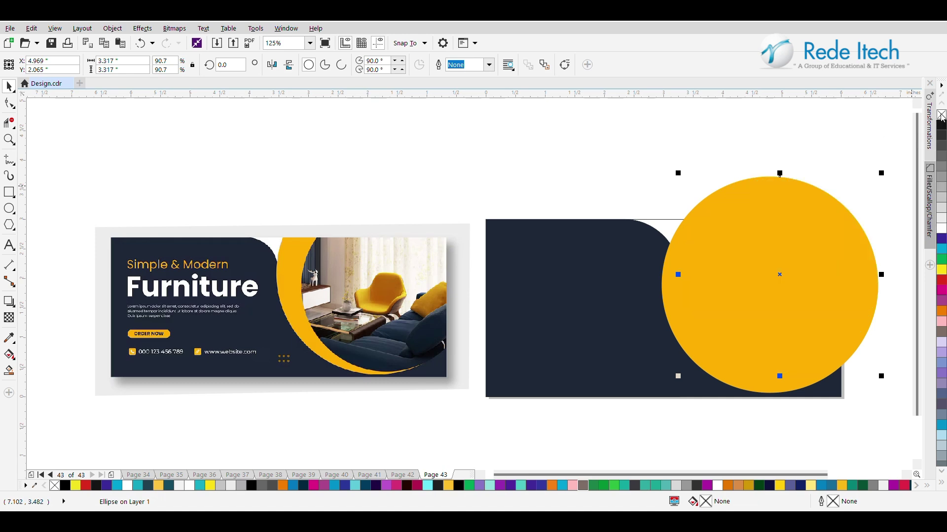
pyautogui.click(941, 127)
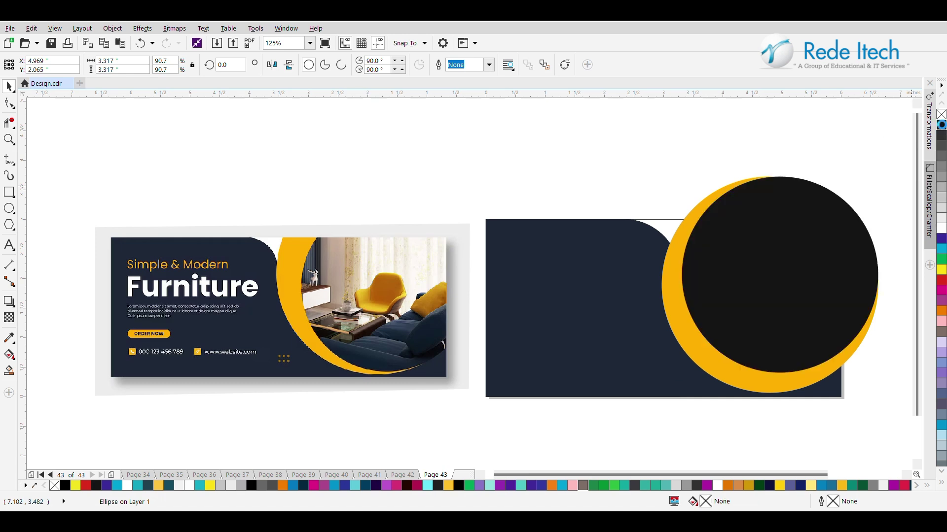
# - Shift the black circle slightly toward the lower left over the yellow circle to even out the crescent
pyautogui.click(827, 254)
pyautogui.moveTo(827, 254); pyautogui.dragTo(826, 256)
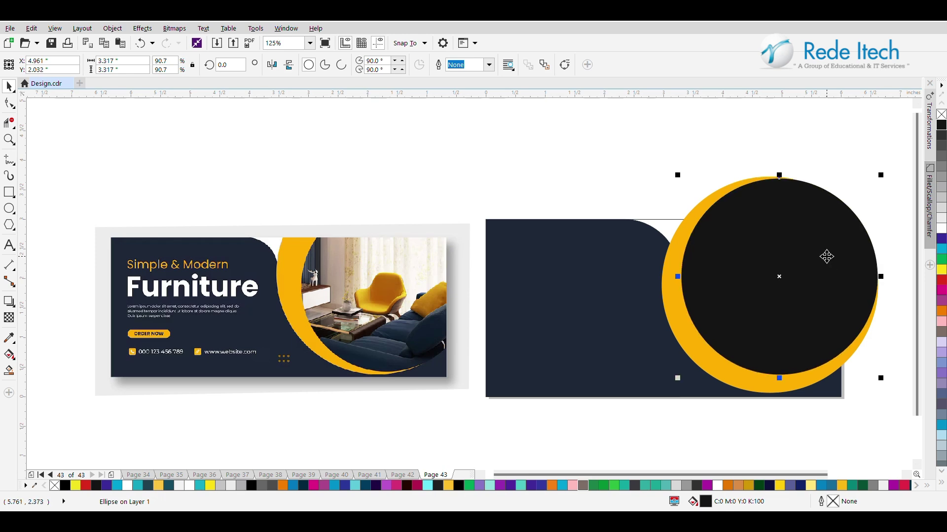
pyautogui.press('Left')
pyautogui.press('Left')
pyautogui.press('Left')
pyautogui.press('Left')
pyautogui.press('Left')
pyautogui.press('Left')
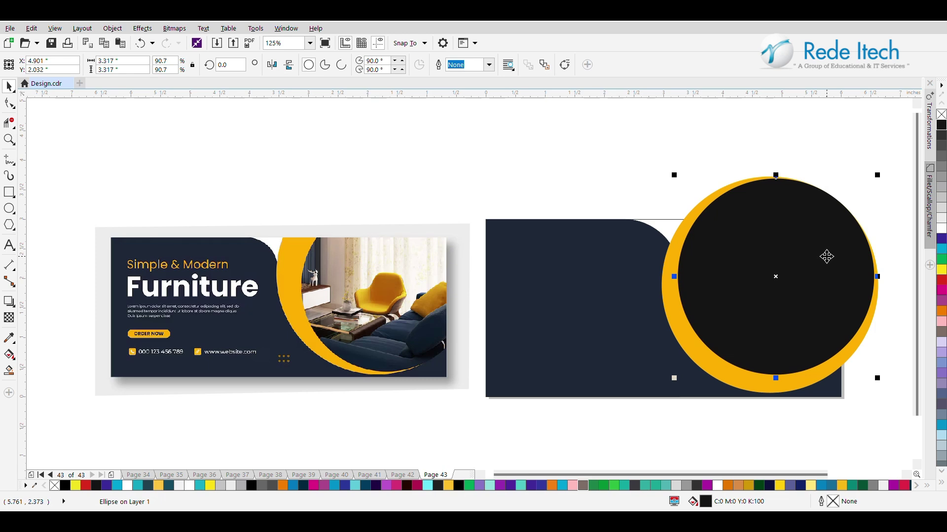
pyautogui.press('Right')
pyautogui.press('Right')
pyautogui.press('Right')
pyautogui.press('Up')
# - Resize and reposition the black circle to about 3.51 in across, centred at about X 5.18, Y 2.18 in, to shape the crescent
pyautogui.moveTo(675, 175); pyautogui.dragTo(668, 167)
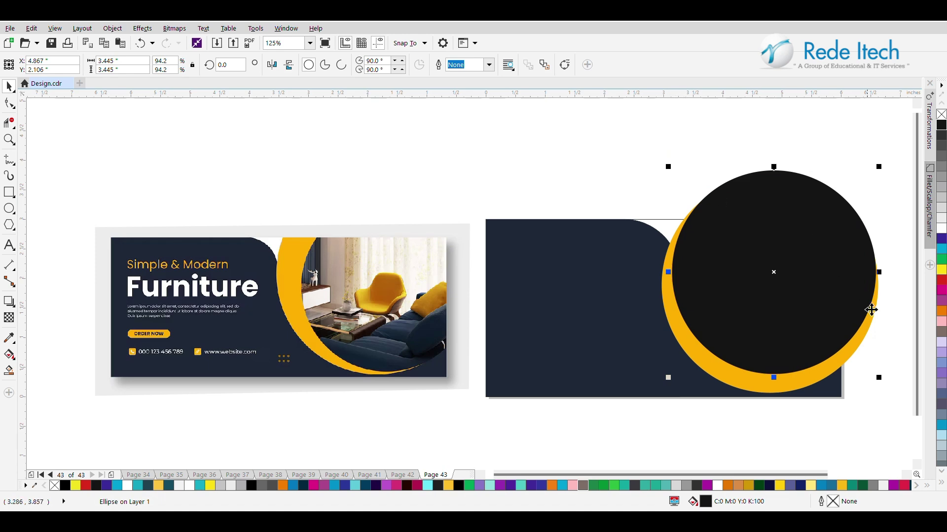
pyautogui.moveTo(882, 381); pyautogui.dragTo(894, 389)
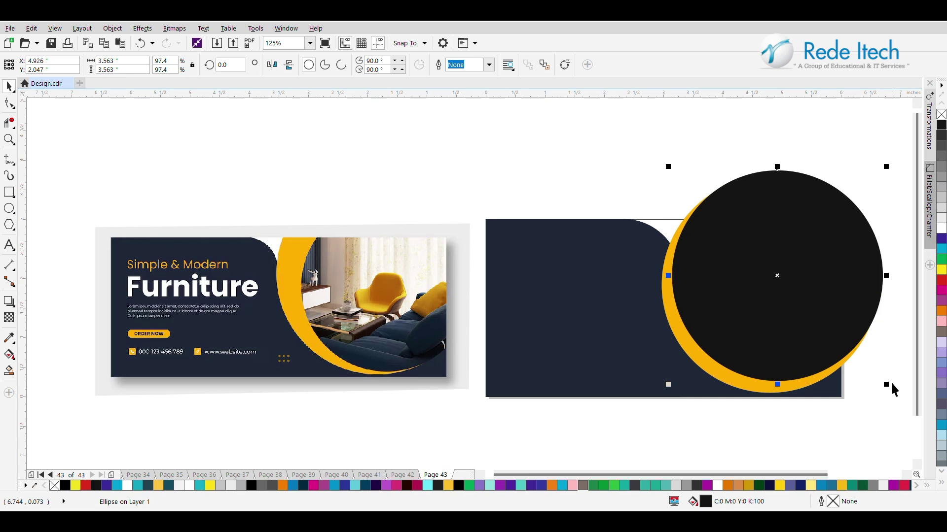
pyautogui.moveTo(843, 318); pyautogui.dragTo(846, 322)
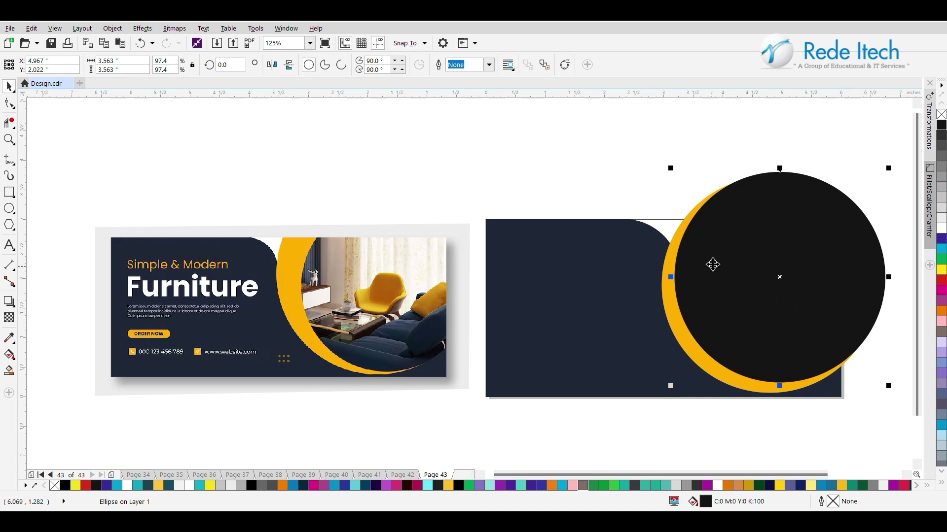
pyautogui.moveTo(671, 168); pyautogui.dragTo(681, 175)
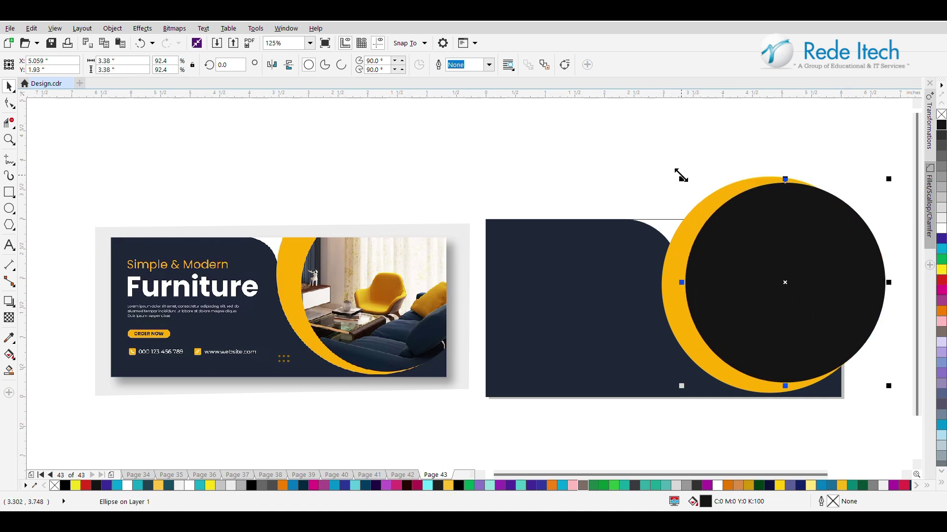
pyautogui.moveTo(719, 247); pyautogui.dragTo(719, 241)
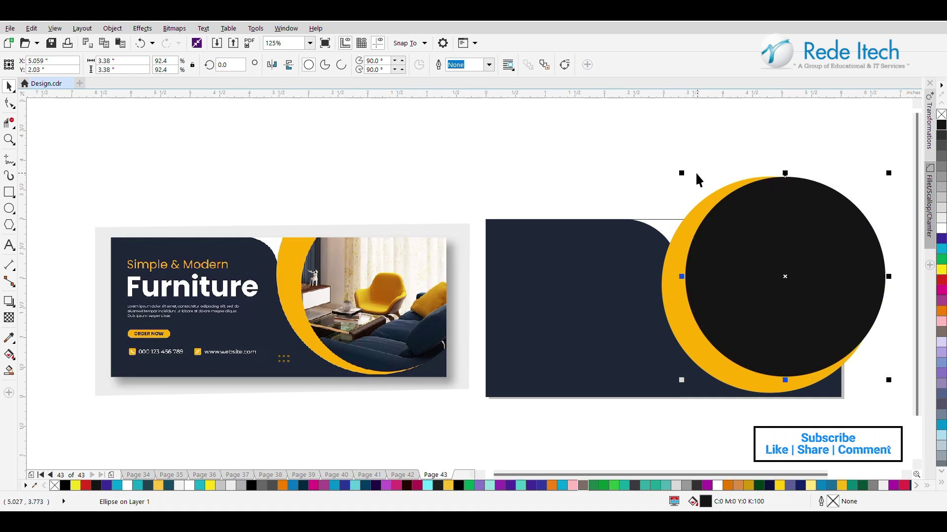
pyautogui.moveTo(680, 170); pyautogui.dragTo(676, 152)
pyautogui.moveTo(750, 226); pyautogui.dragTo(750, 222)
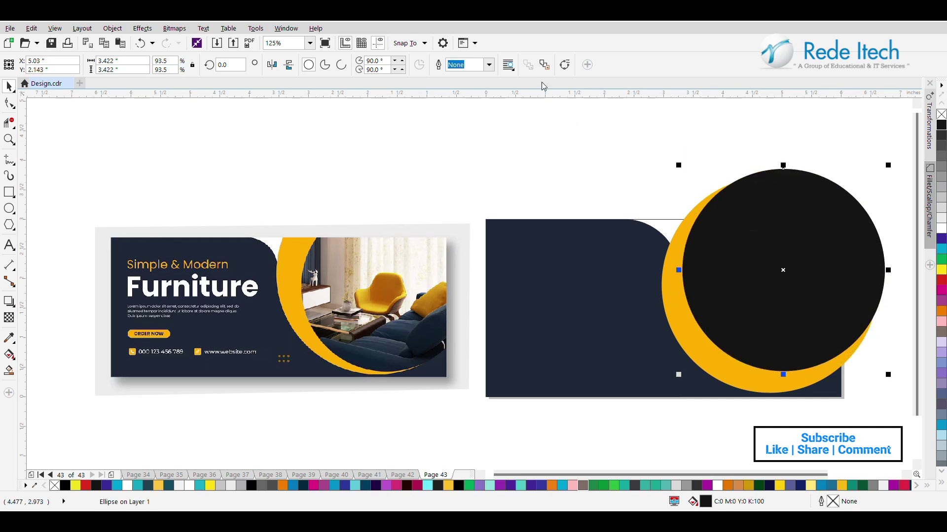
# - Paste the living-room photo and PowerClip it inside the black circle
pyautogui.hotkey('ctrl', 'v')
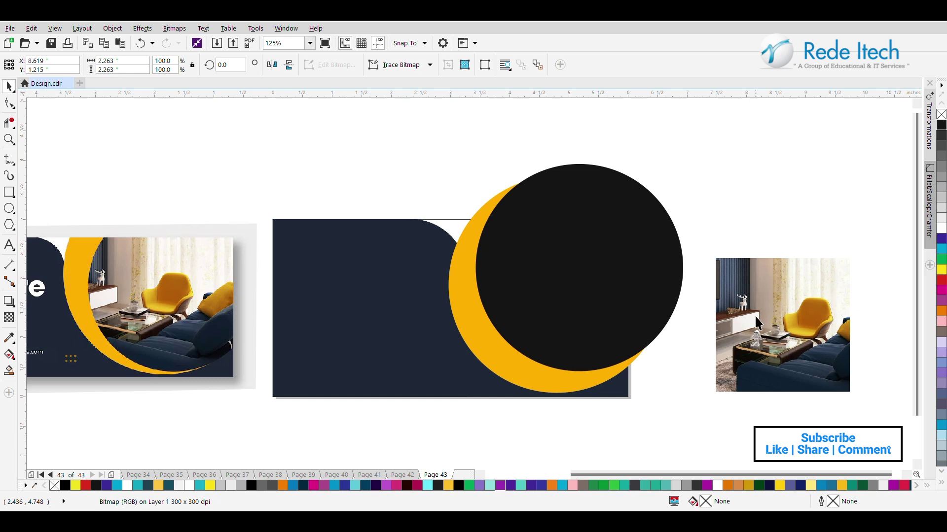
pyautogui.rightClick(769, 315)
pyautogui.click(809, 188)
pyautogui.click(511, 266)
# - Edit the circle's PowerClip contents and enlarge the photo to about 3.85 in square so it covers the whole circle
pyautogui.rightClick(517, 266)
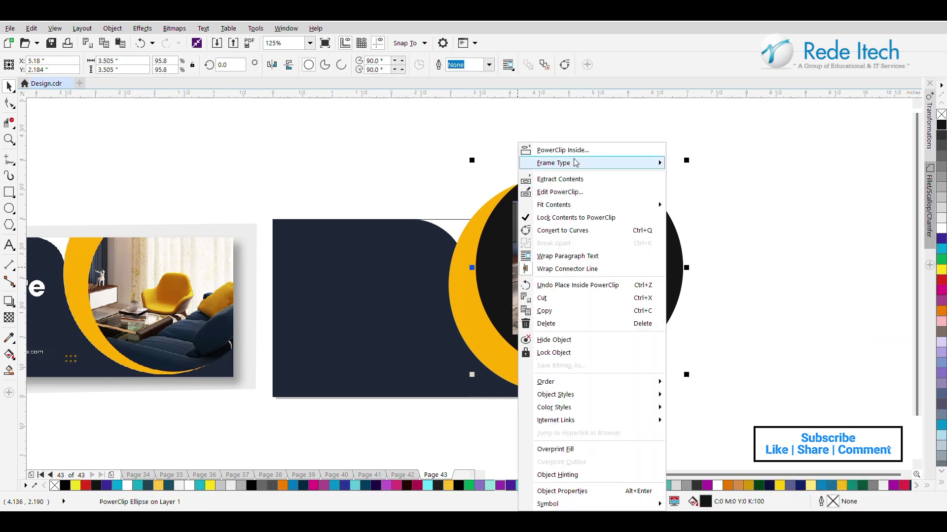
pyautogui.click(575, 196)
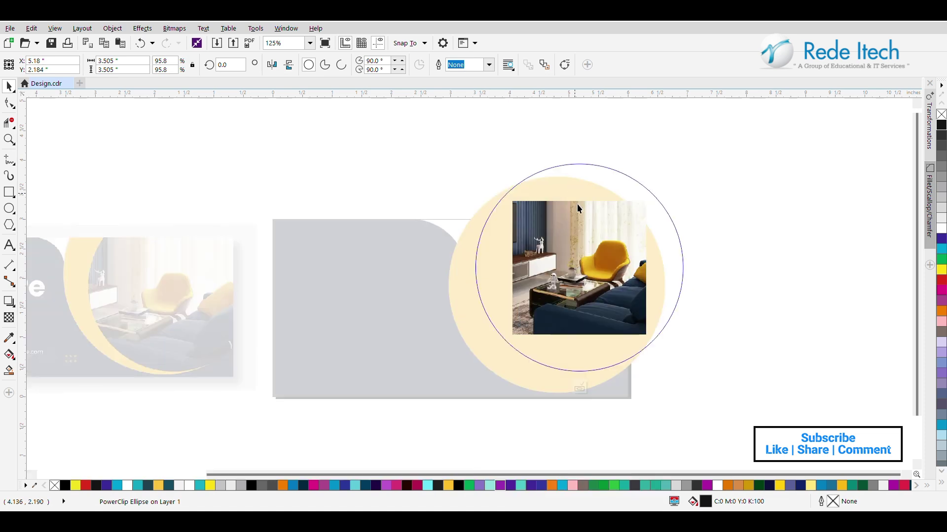
pyautogui.moveTo(650, 198); pyautogui.dragTo(703, 152)
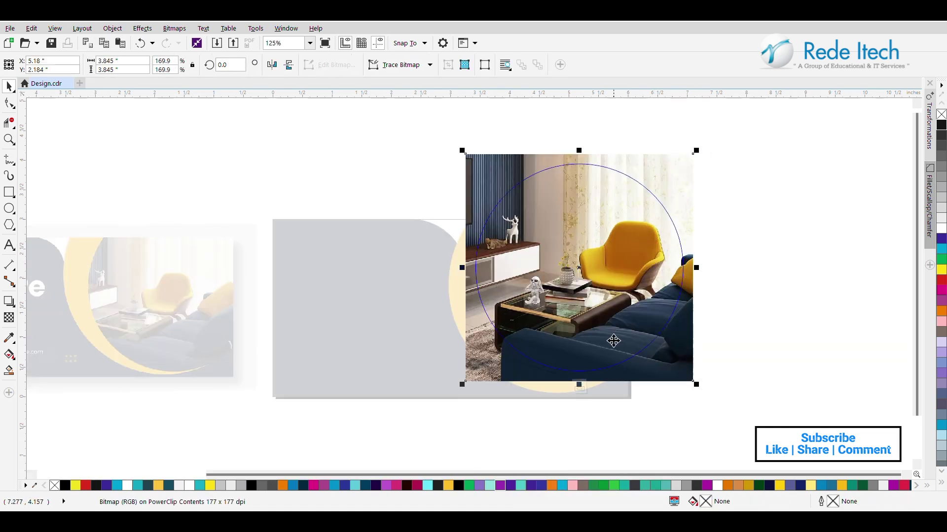
pyautogui.click(579, 387)
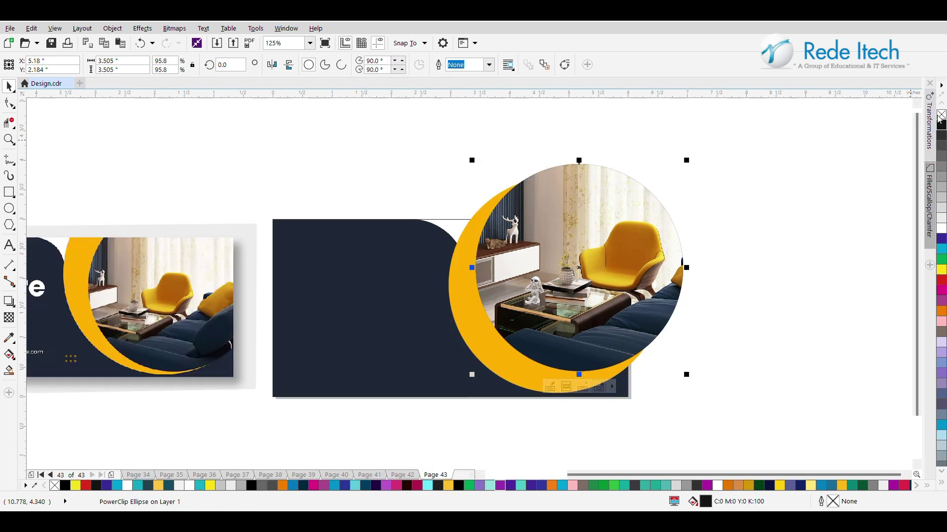
# - PowerClip the photo circle and the yellow circle together inside the 6 x 3 in page rectangle
pyautogui.keyDown('shift'); pyautogui.click(479, 347); pyautogui.keyUp('shift')
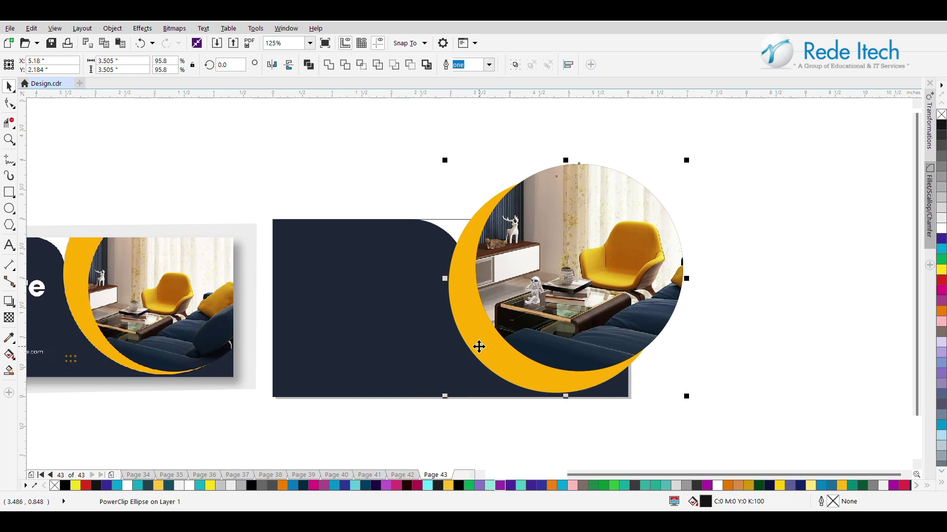
pyautogui.rightClick(478, 346)
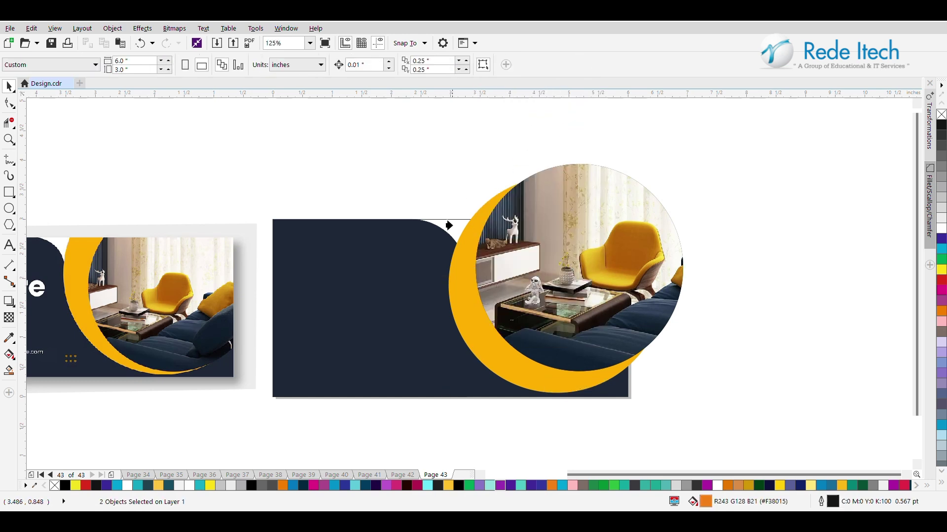
pyautogui.click(450, 229)
# - PowerClip the navy background curve inside the page rectangle
pyautogui.rightClick(451, 231)
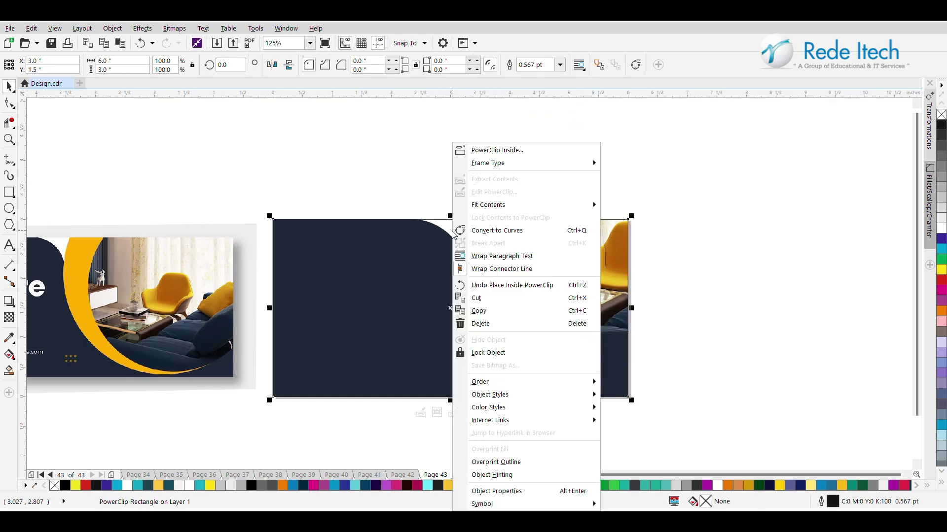
pyautogui.click(359, 261)
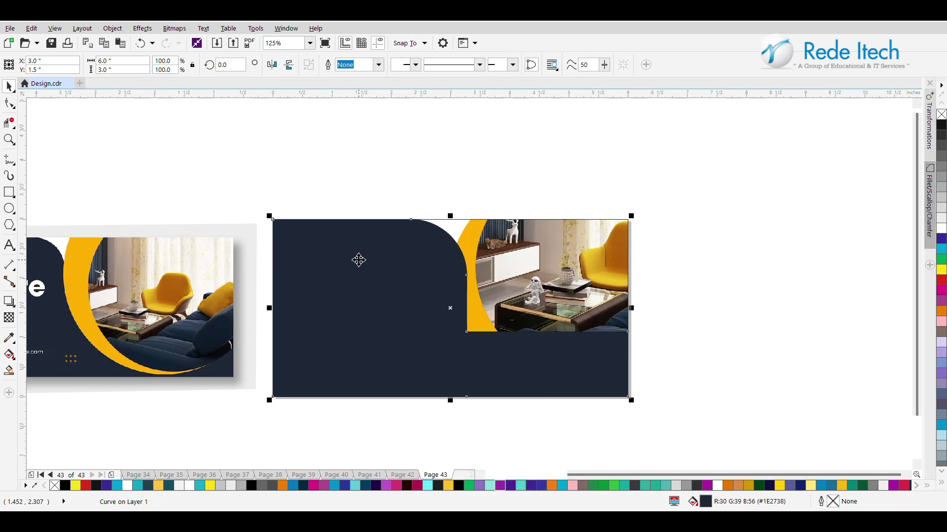
pyautogui.rightClick(359, 260)
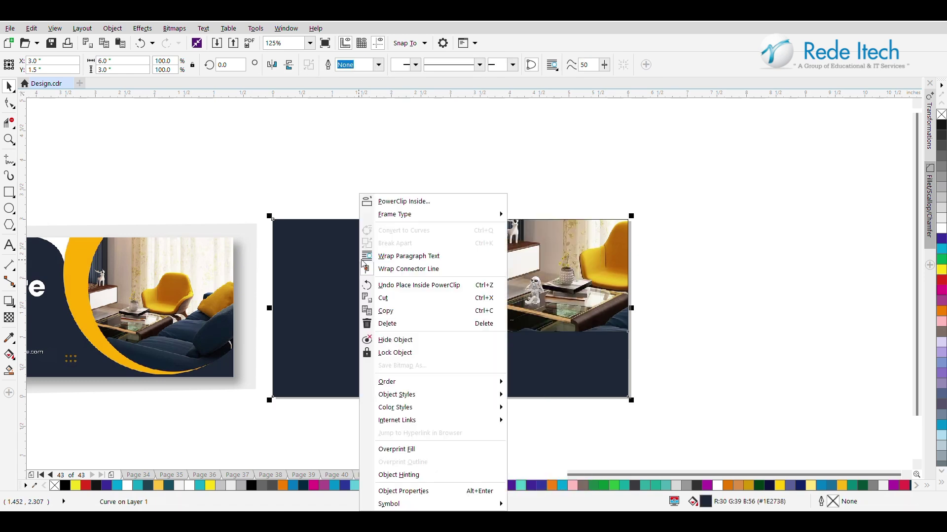
pyautogui.click(414, 201)
pyautogui.click(440, 225)
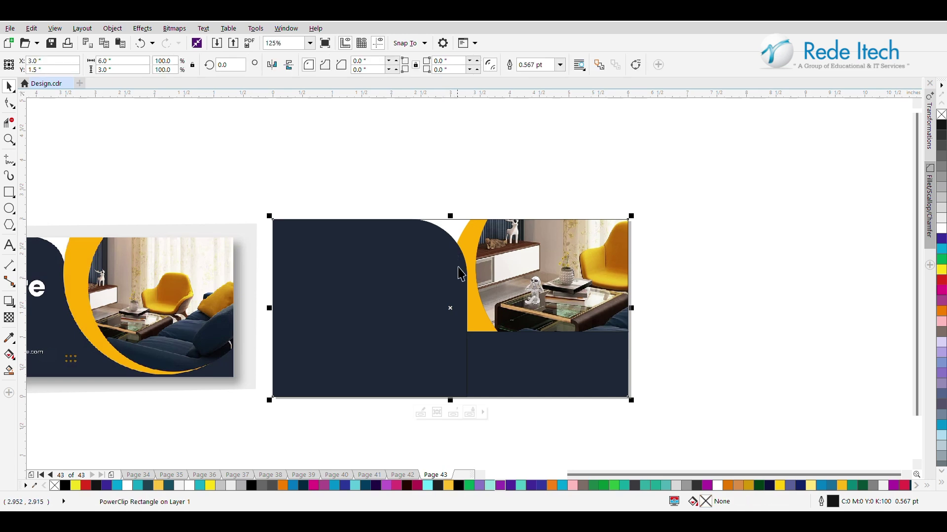
# - PowerClip the outlined round-cornered rectangle over the banner's left half inside the page rectangle
pyautogui.rightClick(462, 252)
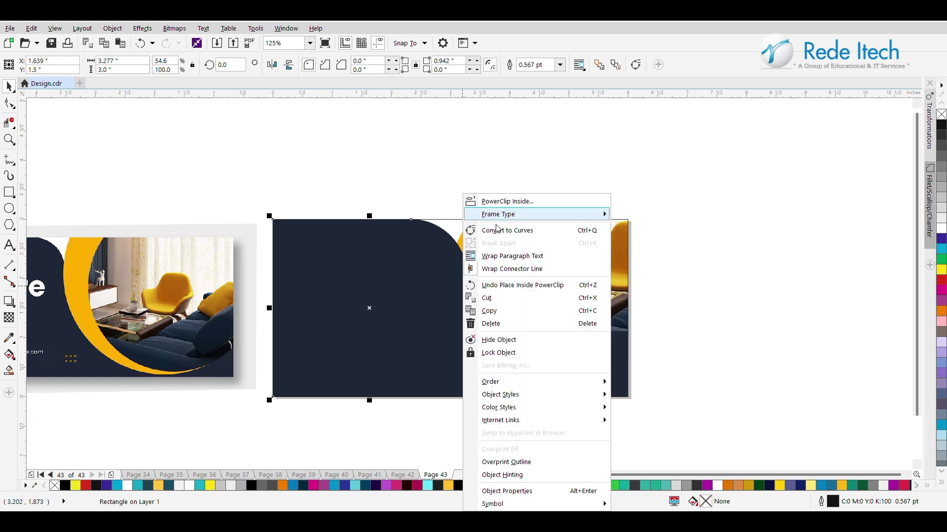
pyautogui.click(442, 178)
pyautogui.rightClick(421, 283)
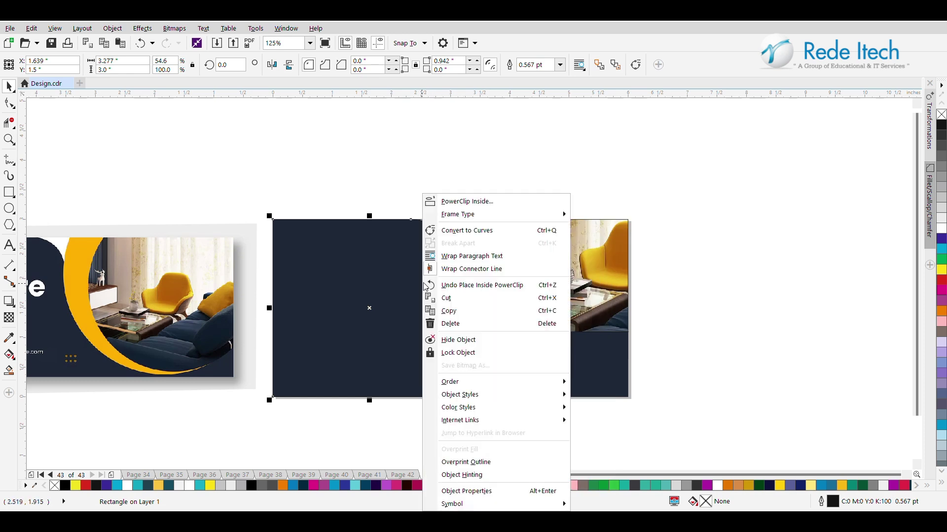
pyautogui.click(466, 201)
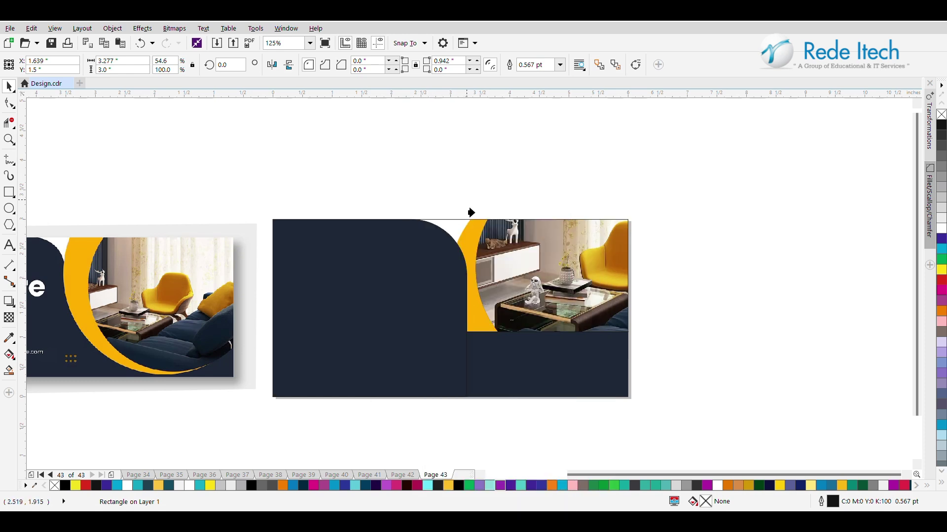
# - Edit the page rectangle's PowerClip contents and bring the photo circle and yellow circle in front of the navy shapes
pyautogui.rightClick(499, 240)
pyautogui.click(521, 198)
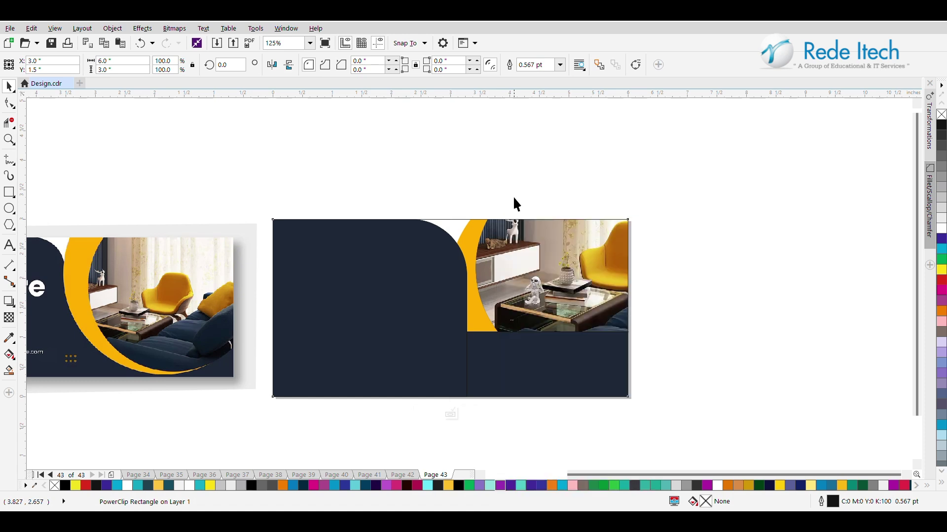
pyautogui.click(545, 265)
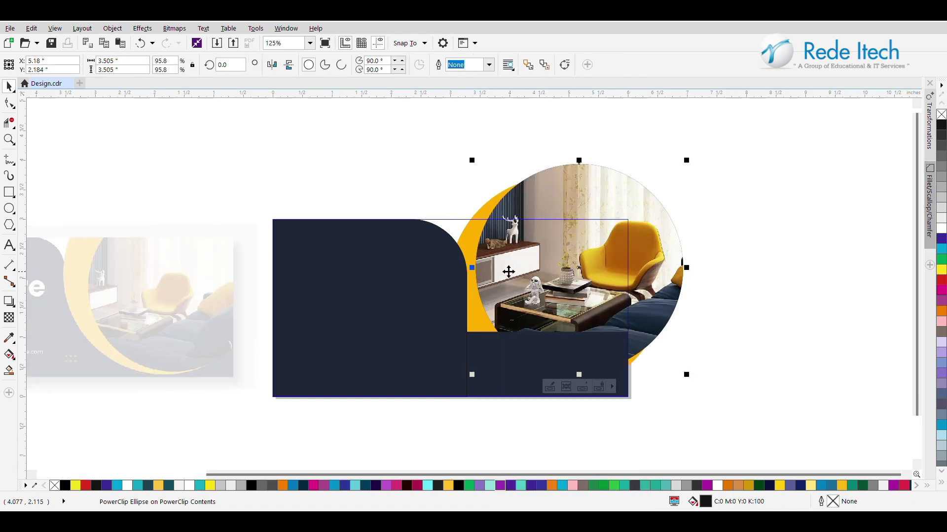
pyautogui.keyDown('shift'); pyautogui.click(468, 246); pyautogui.keyUp('shift')
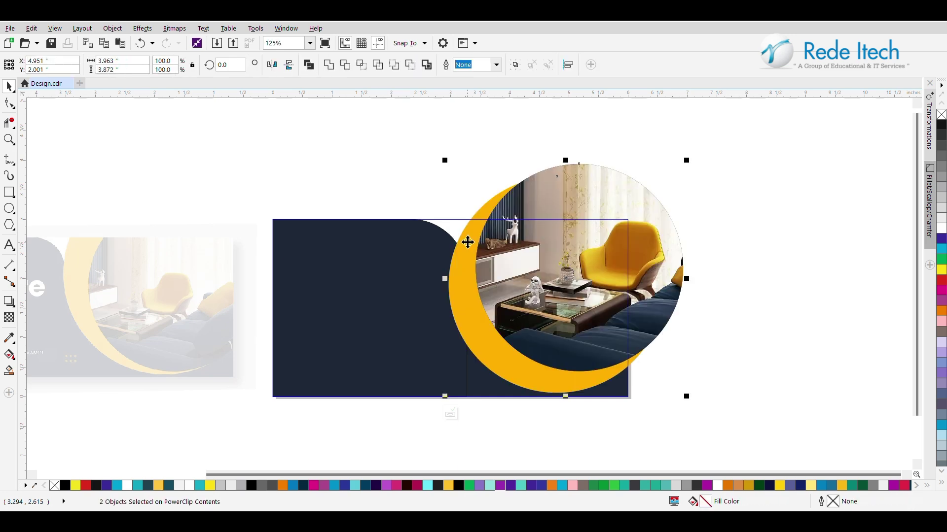
pyautogui.click(378, 147)
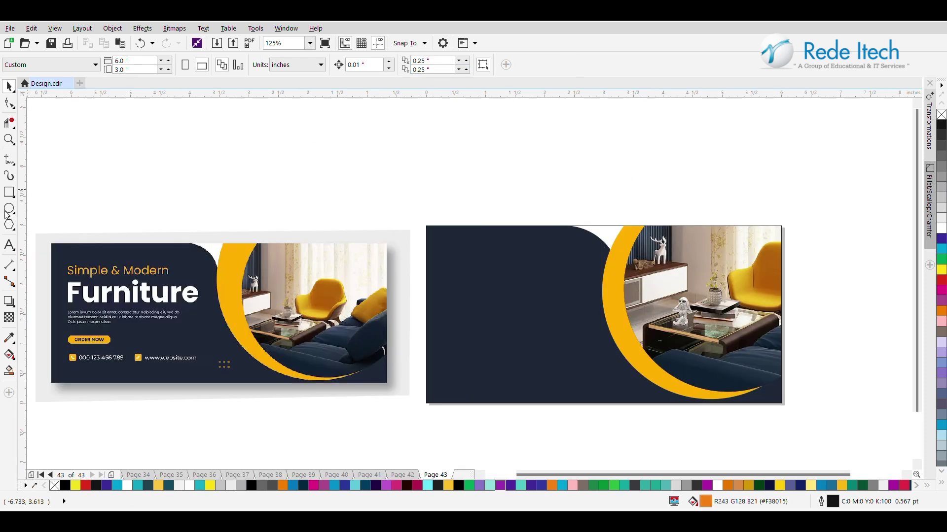
# - Draw a circle about 0.13 in across near the page's lower edge at about X 2.67, Y 0.21 in, and remove its outline
pyautogui.click(9, 209)
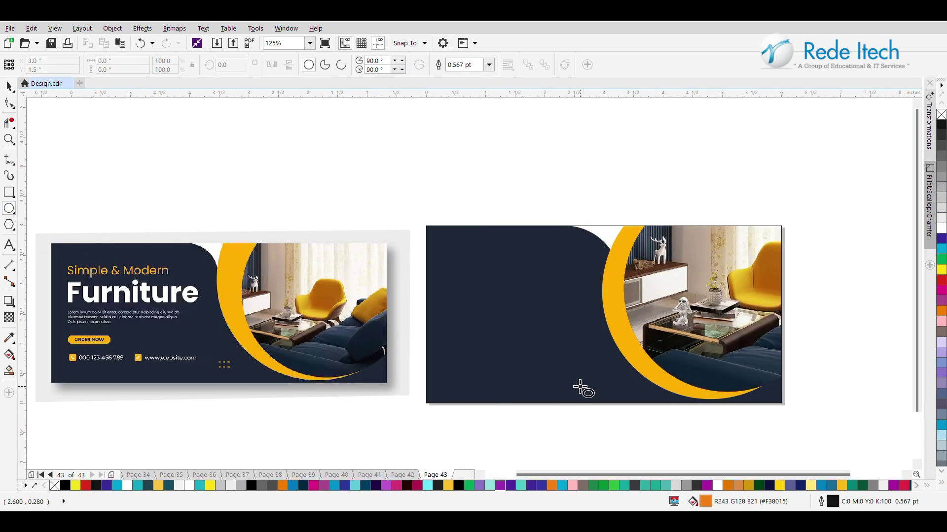
pyautogui.moveTo(580, 388); pyautogui.dragTo(588, 394)
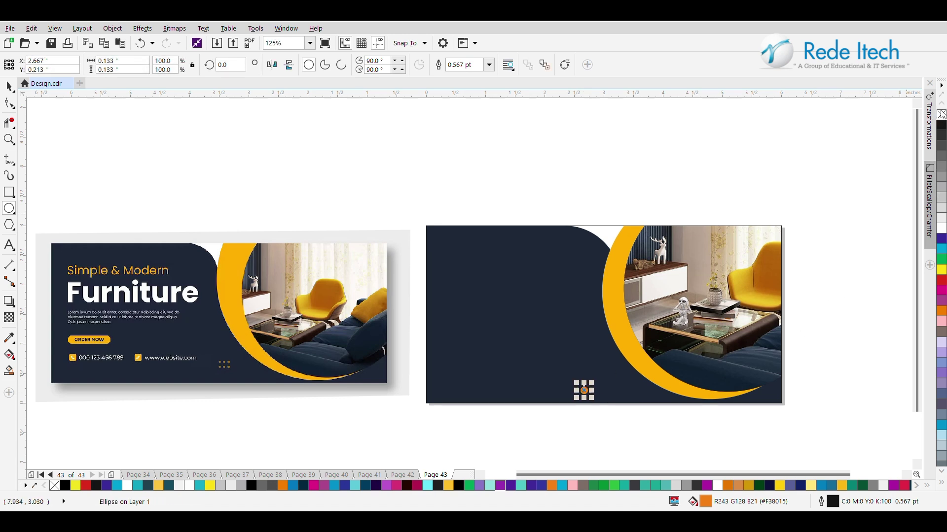
pyautogui.rightClick(941, 114)
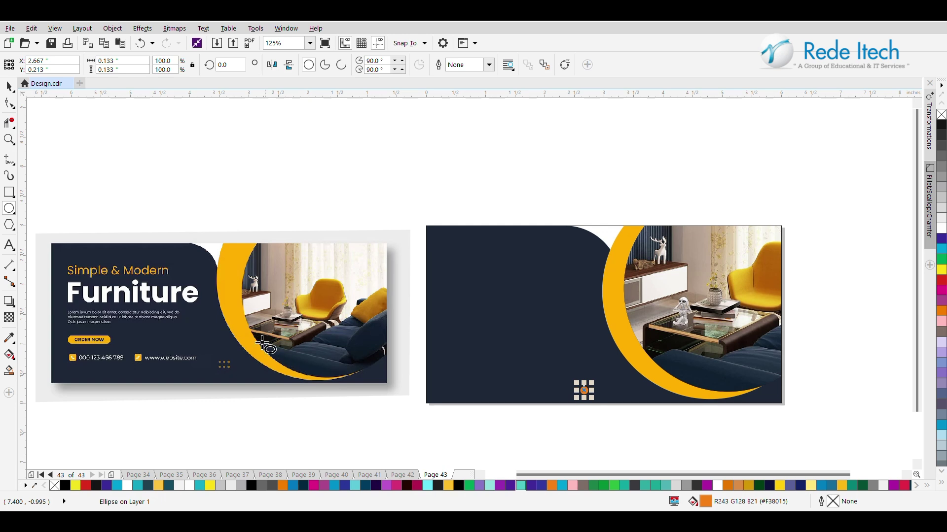
# - Fill the small circle with the yellow sampled from the reference banner's crescent
pyautogui.click(9, 338)
pyautogui.click(231, 285)
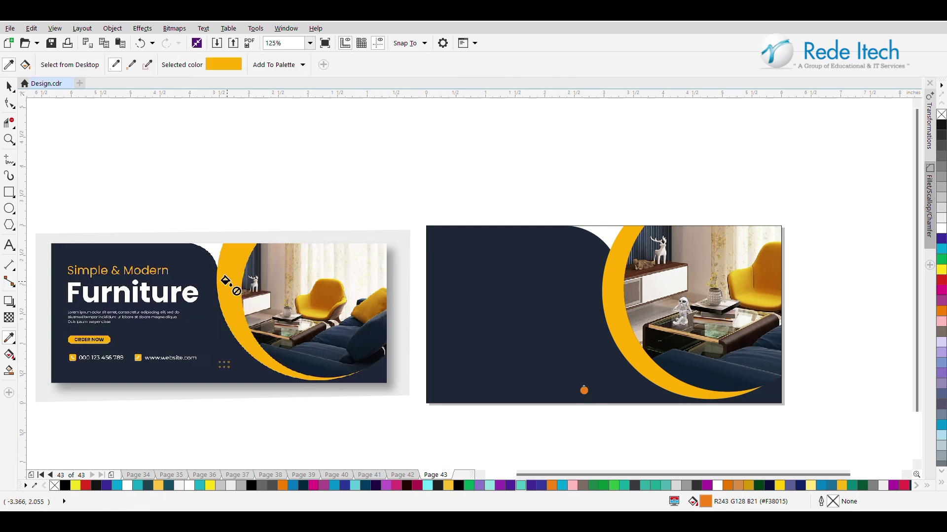
pyautogui.scroll(5, 581, 392)
pyautogui.click(581, 391)
# - Shrink the yellow dot to about 0.06 in across and place a copy beside it at about X 2.68, Y 0.26 in
pyautogui.click(8, 90)
pyautogui.scroll(-1, 467, 286)
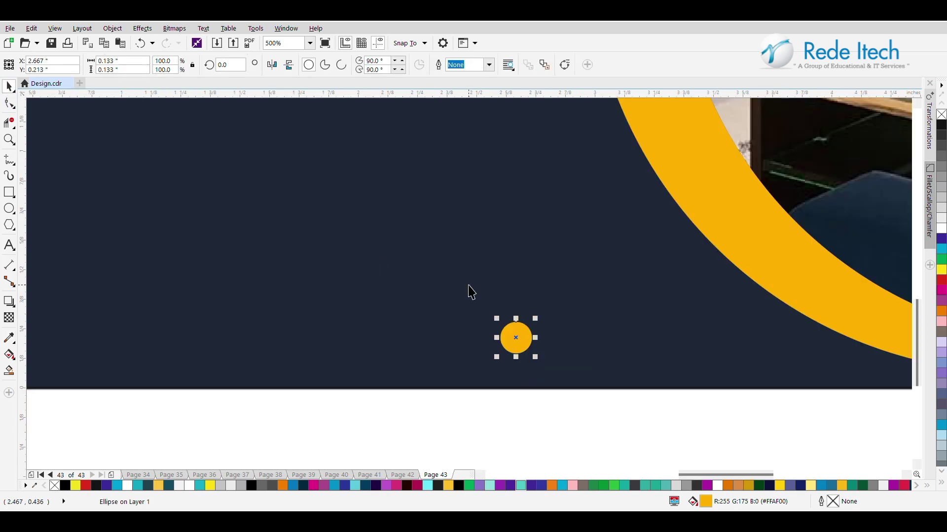
pyautogui.moveTo(494, 363); pyautogui.dragTo(519, 329)
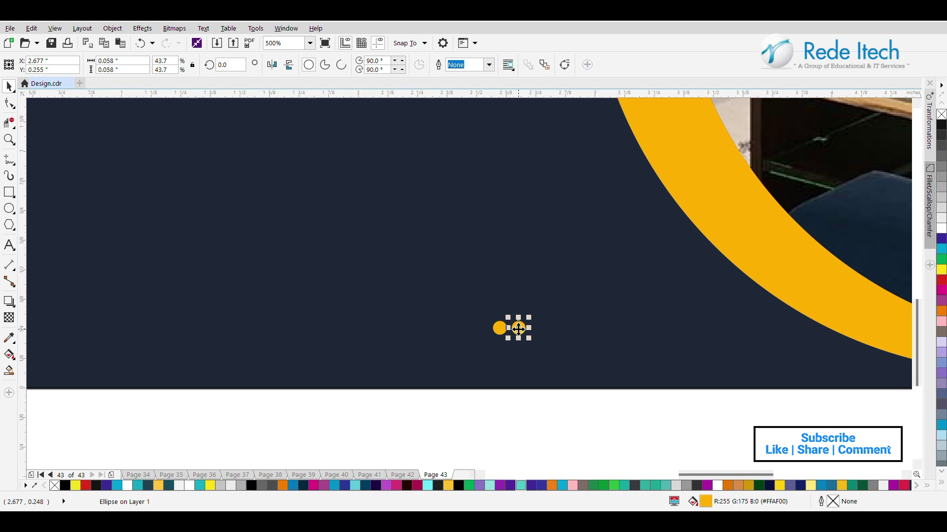
# - Repeat the dot duplication three times to form a horizontal row of five evenly spaced yellow dots
pyautogui.hotkey('ctrl', 'r')
pyautogui.hotkey('ctrl', 'r')
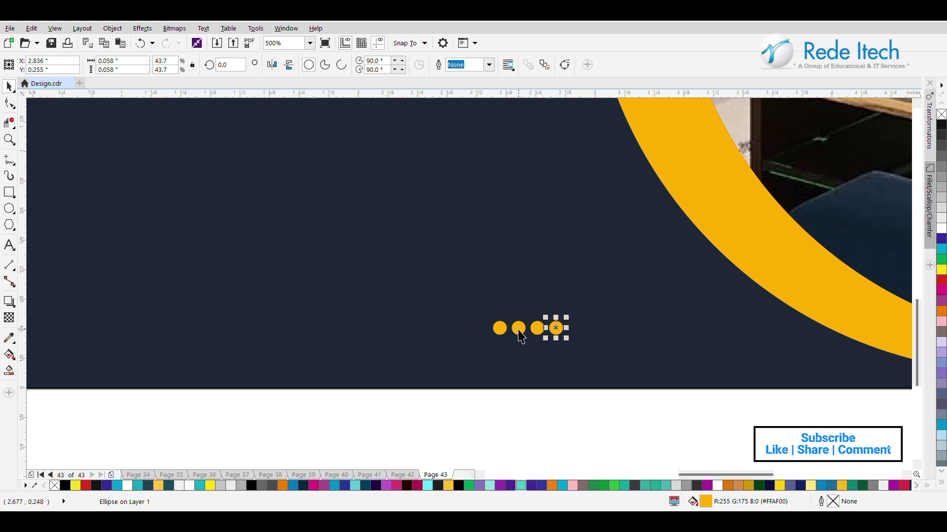
pyautogui.hotkey('ctrl', 'r')
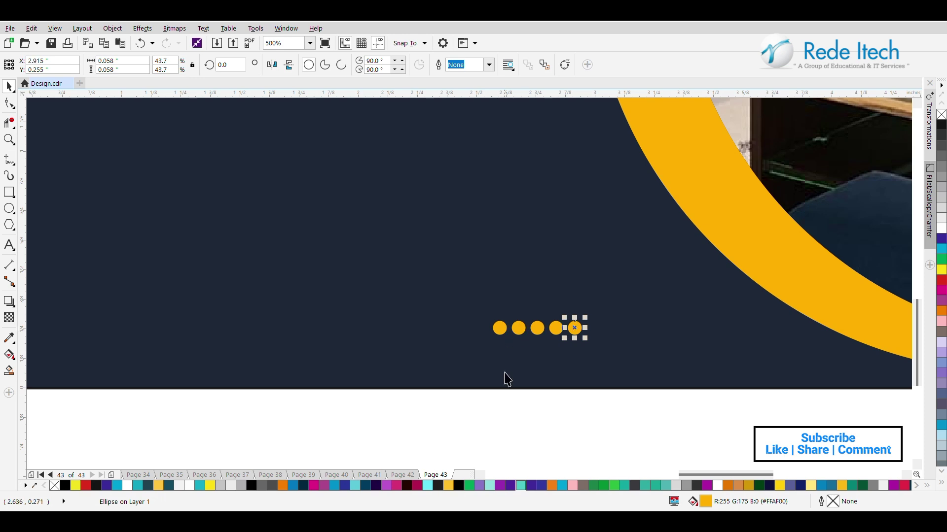
# - Copy the row of five dots downward twice and delete the lowest copy, keeping a grid of two rows
pyautogui.moveTo(427, 446); pyautogui.dragTo(611, 289)
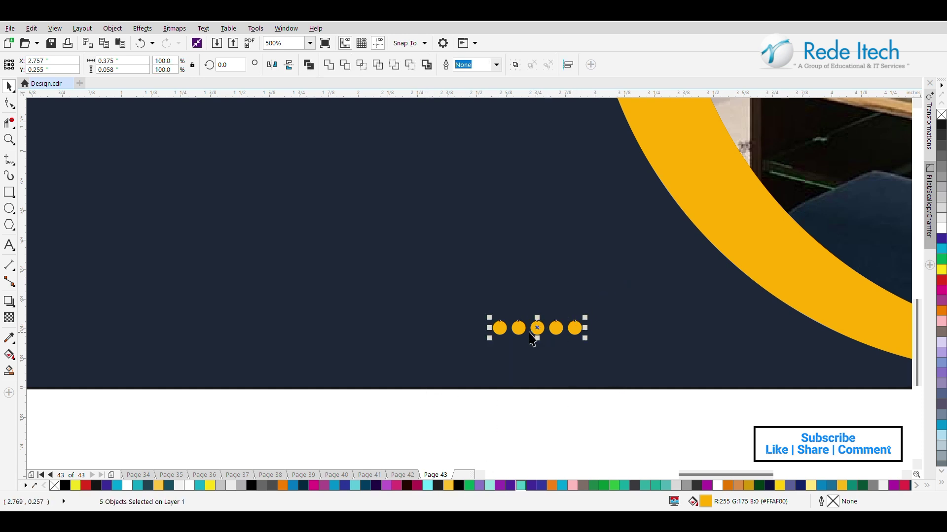
pyautogui.moveTo(536, 328); pyautogui.dragTo(539, 351)
pyautogui.hotkey('ctrl', 'r')
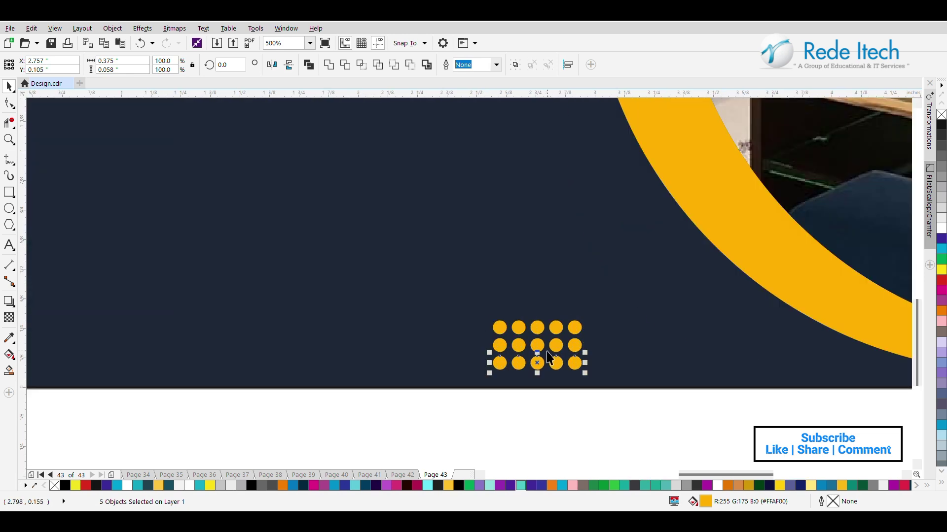
pyautogui.press('Delete')
pyautogui.scroll(-2, 547, 356)
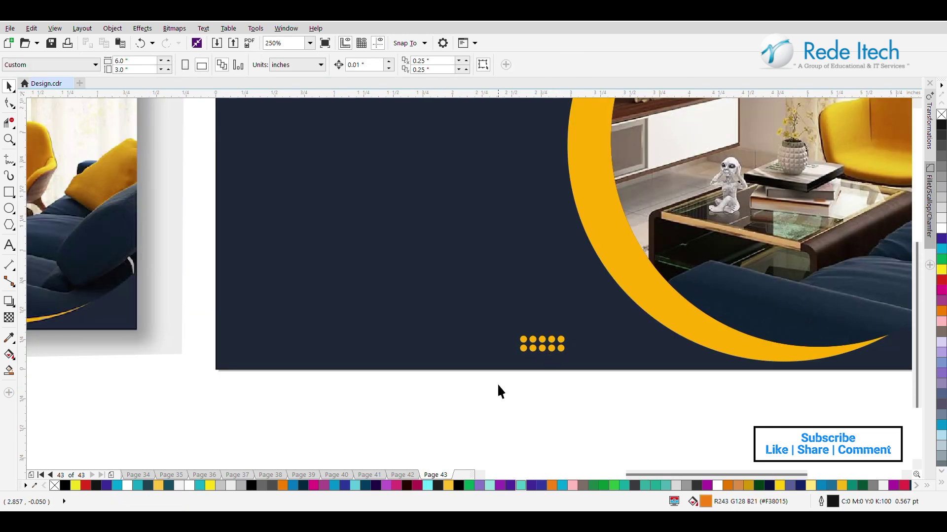
# - Delete the eight dots beyond the first column, keeping only the leftmost vertical pair
pyautogui.moveTo(498, 385); pyautogui.dragTo(529, 324)
pyautogui.scroll(4, 550, 349)
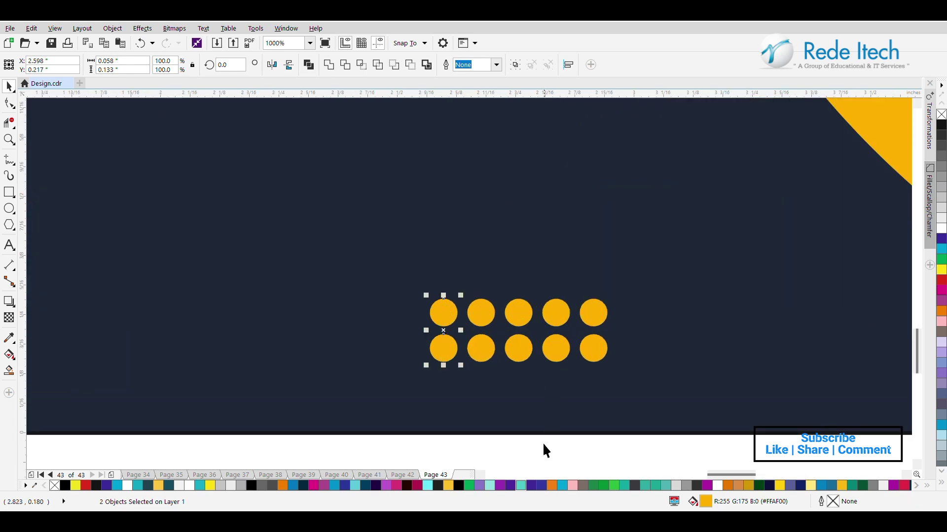
pyautogui.click(545, 451)
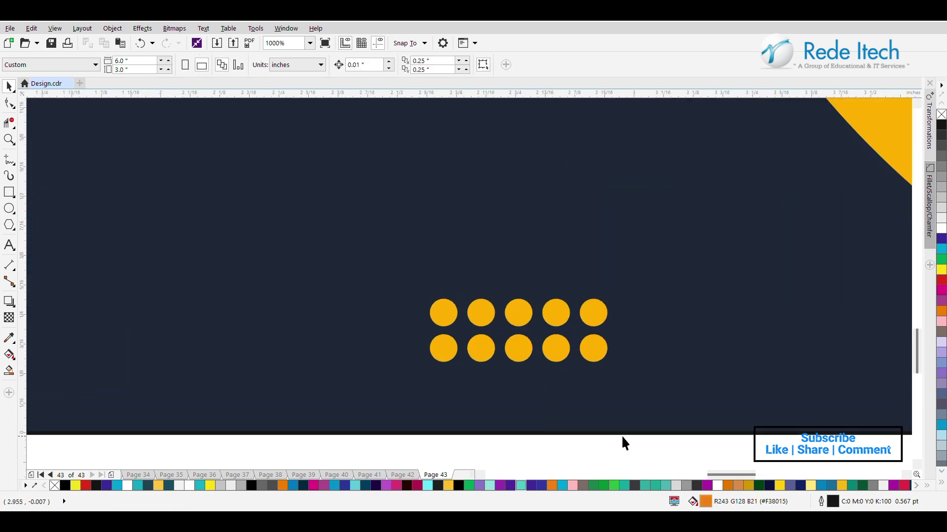
pyautogui.moveTo(692, 447); pyautogui.dragTo(465, 286)
pyautogui.press('Delete')
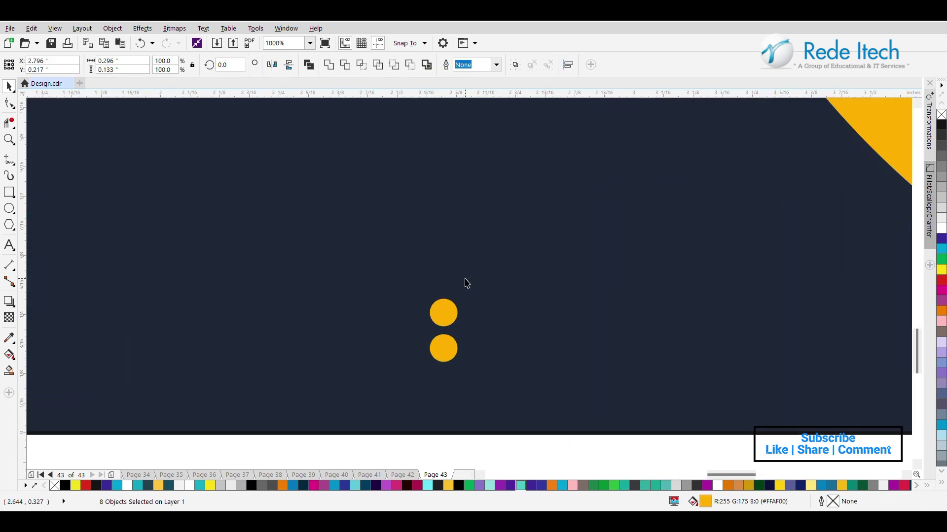
# - Raise the upper dot to about Y 0.27 in and copy the dot pair to about X 2.69 and X 2.78 in
pyautogui.moveTo(448, 326); pyautogui.dragTo(444, 311)
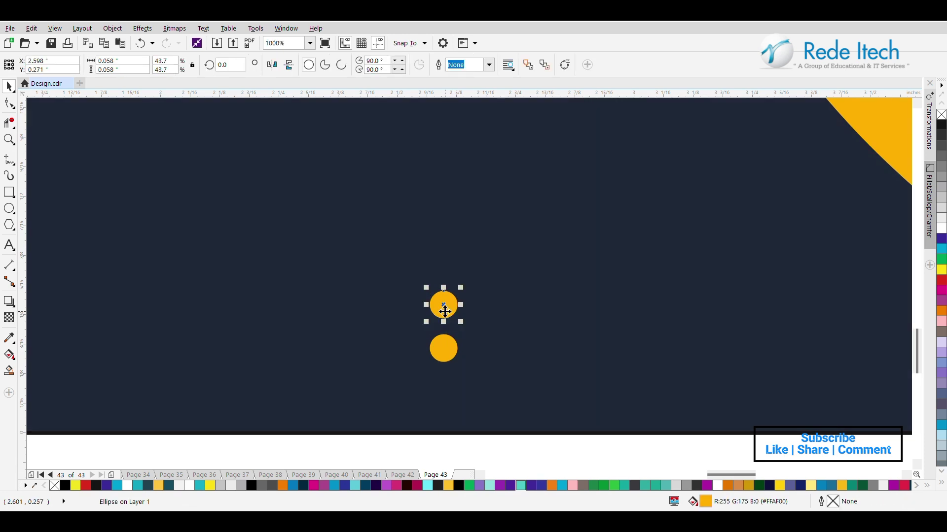
pyautogui.keyDown('shift'); pyautogui.click(445, 351); pyautogui.keyUp('shift')
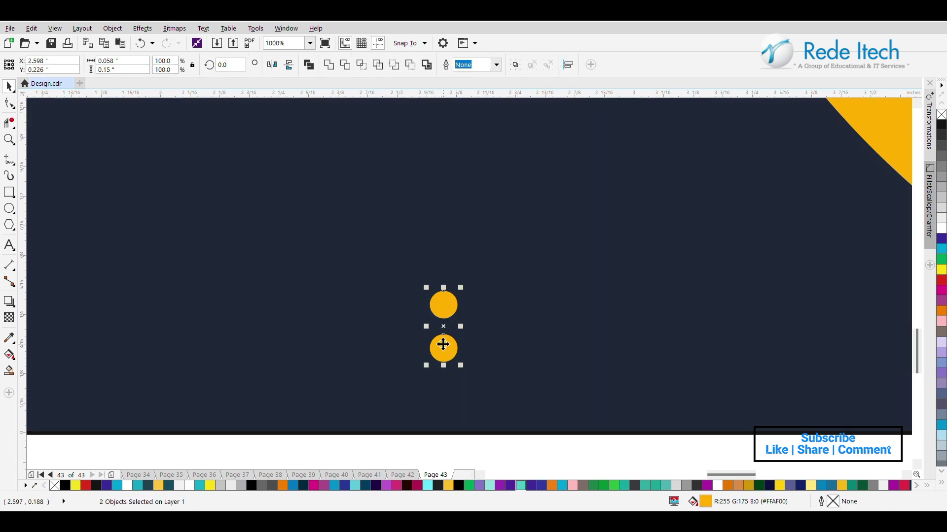
pyautogui.moveTo(444, 347); pyautogui.dragTo(487, 323)
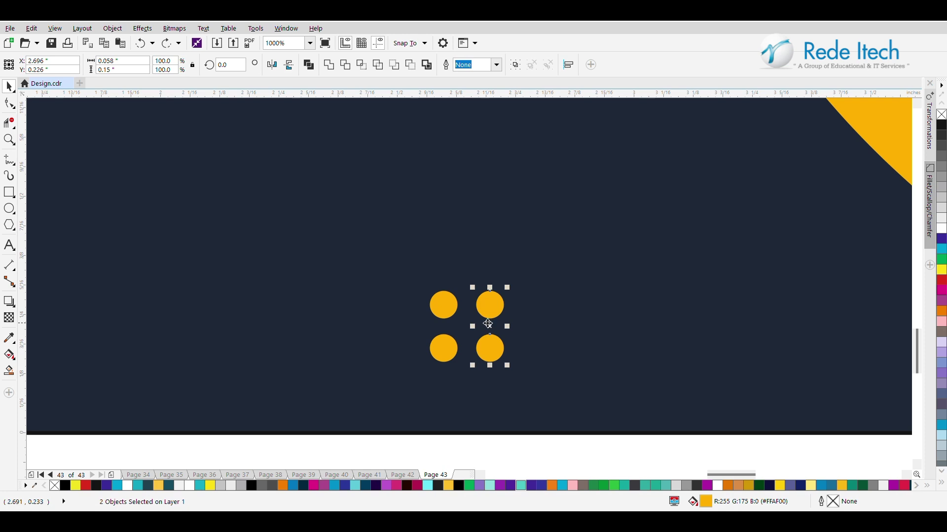
pyautogui.hotkey('ctrl', 'z')
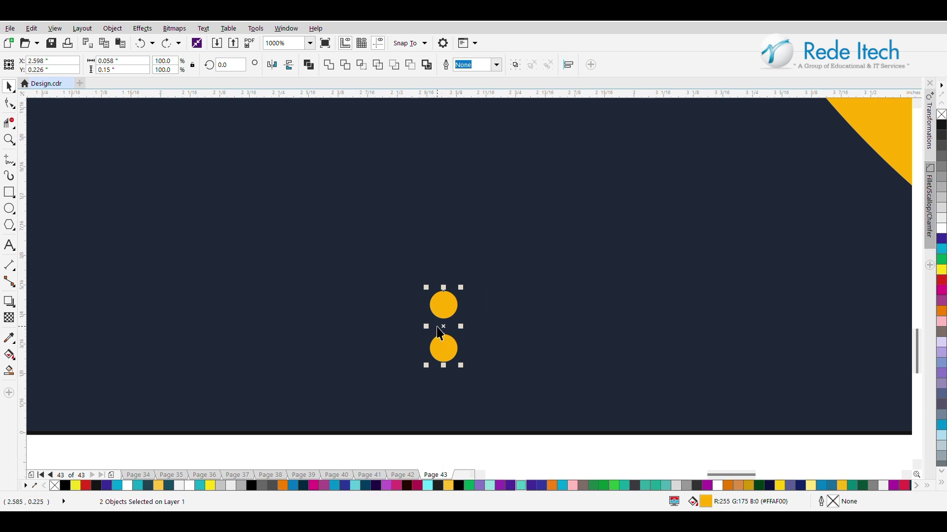
pyautogui.moveTo(443, 326); pyautogui.dragTo(489, 326)
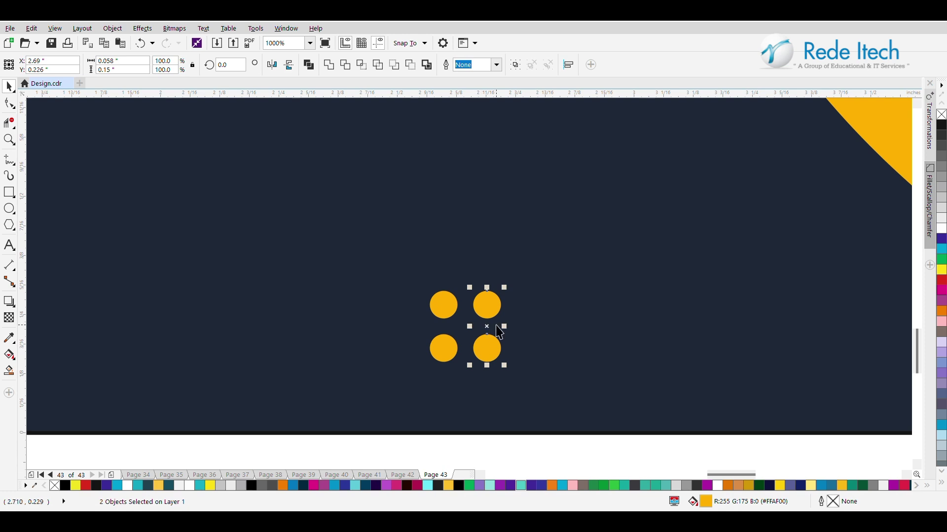
pyautogui.moveTo(485, 326); pyautogui.dragTo(531, 325)
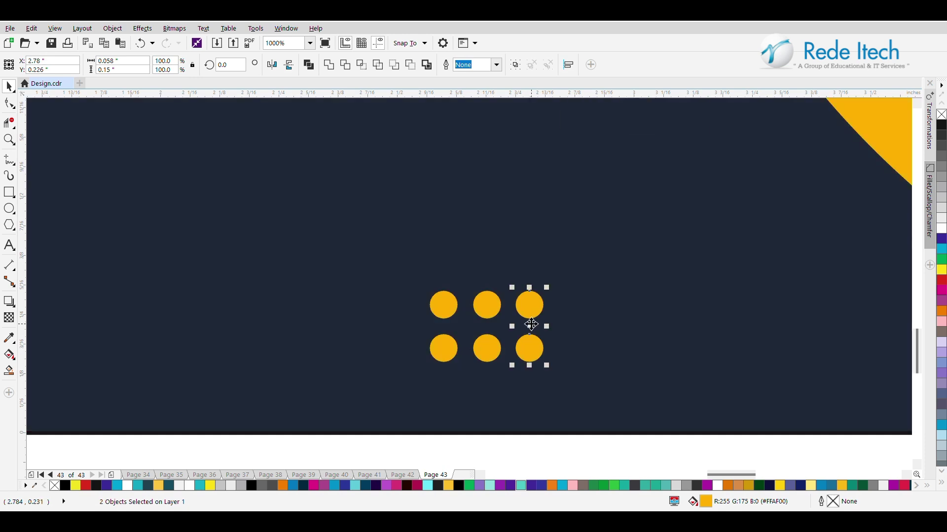
# - Shrink the six-dot grid to about 0.175 x 0.11 in and place a copy beside it at about X 2.94, Y 0.21 in
pyautogui.scroll(-3, 531, 324)
pyautogui.click(506, 371)
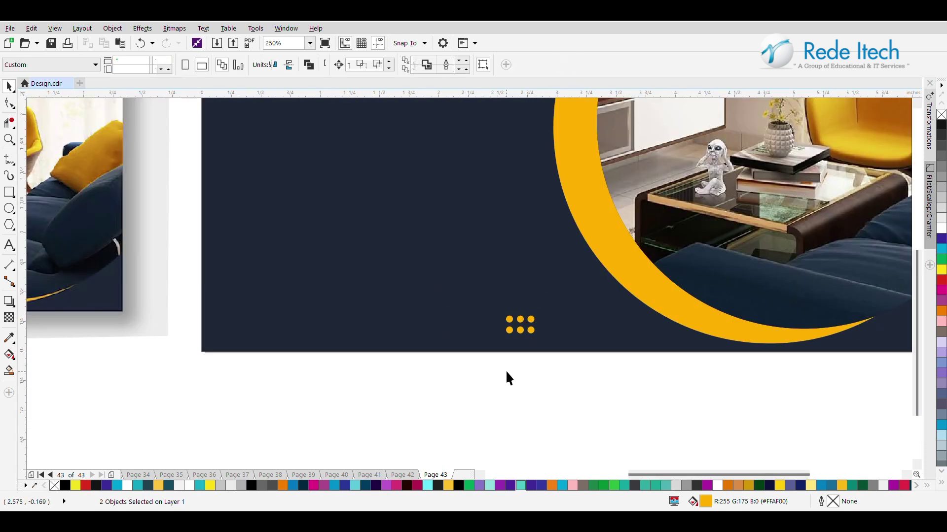
pyautogui.scroll(-2, 506, 370)
pyautogui.moveTo(455, 383); pyautogui.dragTo(553, 321)
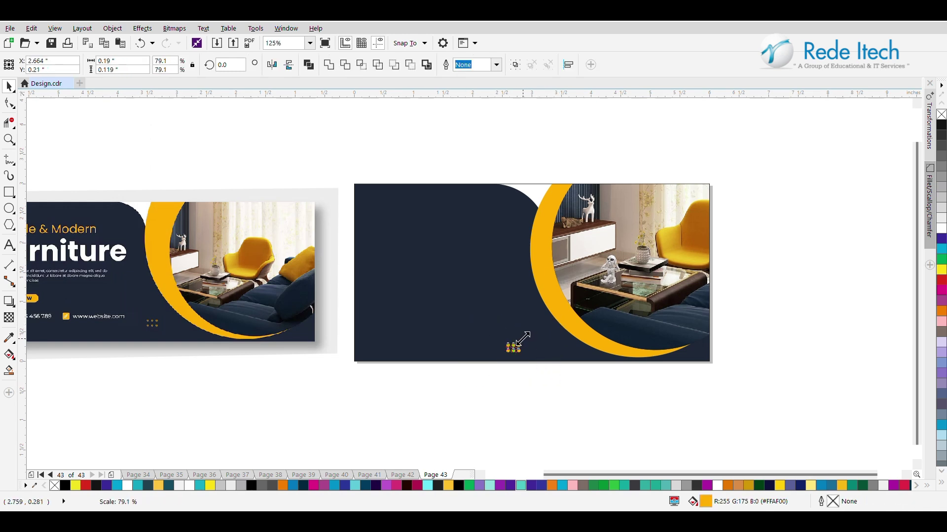
pyautogui.scroll(4, 518, 345)
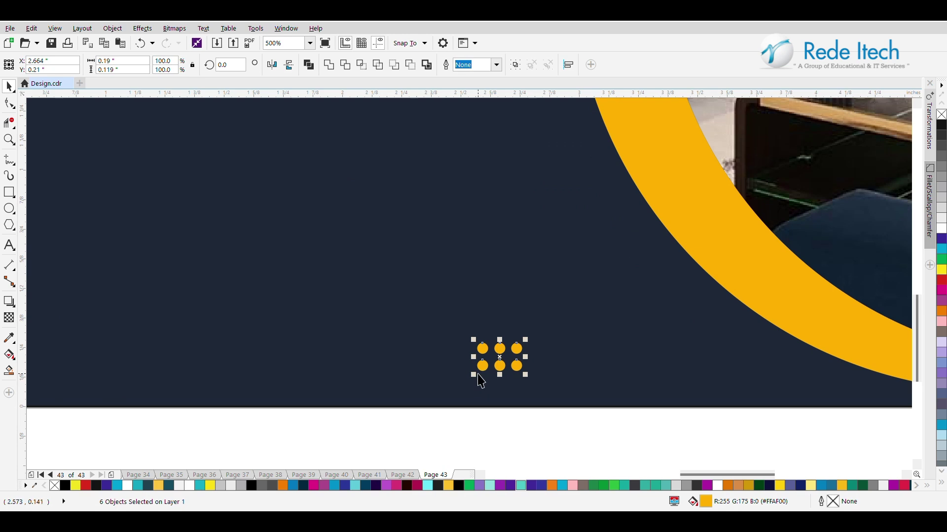
pyautogui.moveTo(469, 376); pyautogui.dragTo(567, 354)
pyautogui.scroll(-3, 567, 353)
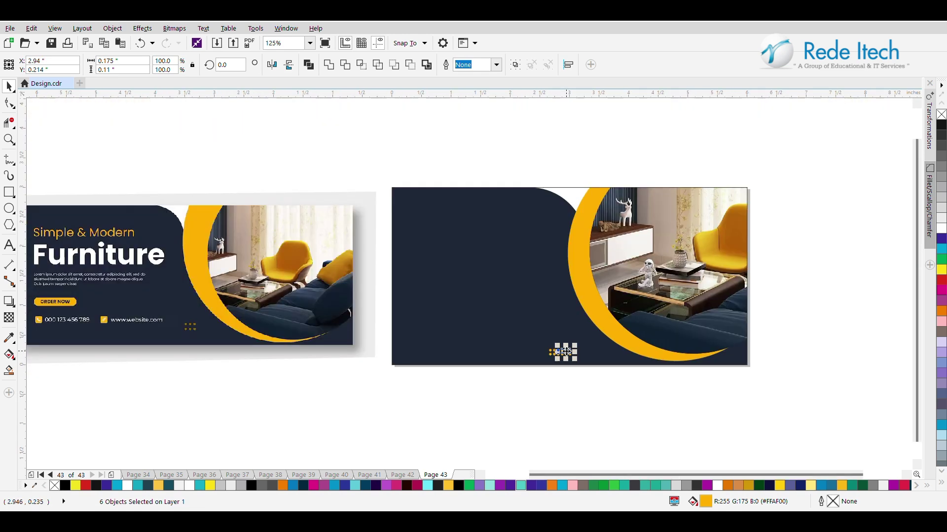
# - Move the lower row of six dots down to about Y 0.20 in, widening the gap between the two rows
pyautogui.click(547, 393)
pyautogui.moveTo(477, 386); pyautogui.dragTo(568, 349)
pyautogui.click(574, 383)
pyautogui.scroll(3, 561, 370)
pyautogui.moveTo(495, 415); pyautogui.dragTo(661, 317)
pyautogui.moveTo(582, 325); pyautogui.dragTo(582, 334)
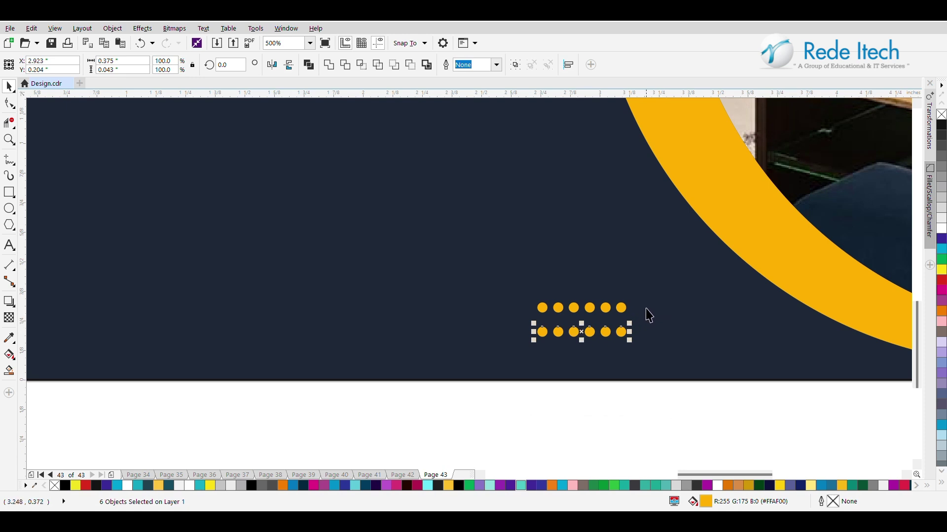
# - Delete the three right-hand columns of dots, keeping a grid of three columns by two rows
pyautogui.moveTo(699, 405); pyautogui.dragTo(590, 279)
pyautogui.press('Delete')
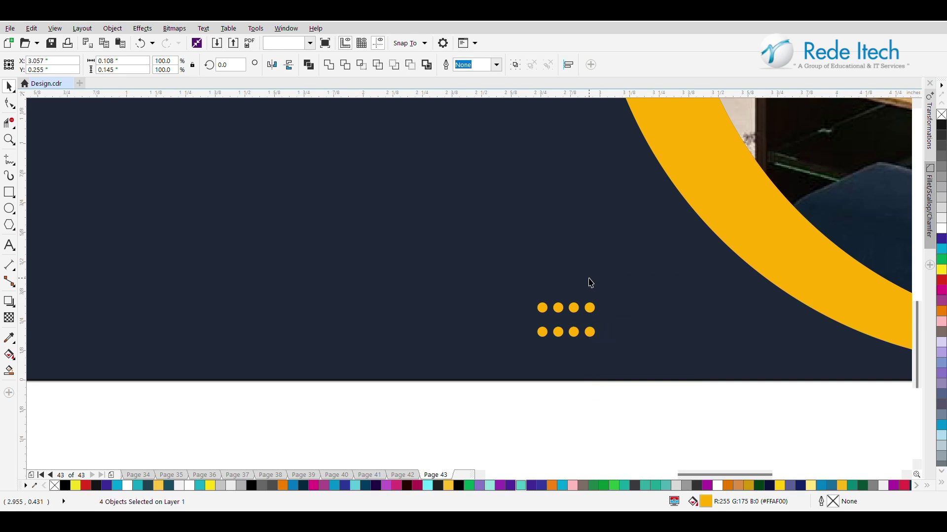
pyautogui.moveTo(587, 403); pyautogui.dragTo(625, 256)
pyautogui.click(591, 309)
pyautogui.keyDown('shift'); pyautogui.click(591, 332); pyautogui.keyUp('shift')
pyautogui.press('Delete')
# - Move the six-dot grid slightly toward the crescent, to about X 2.88 in
pyautogui.moveTo(585, 400); pyautogui.dragTo(445, 199)
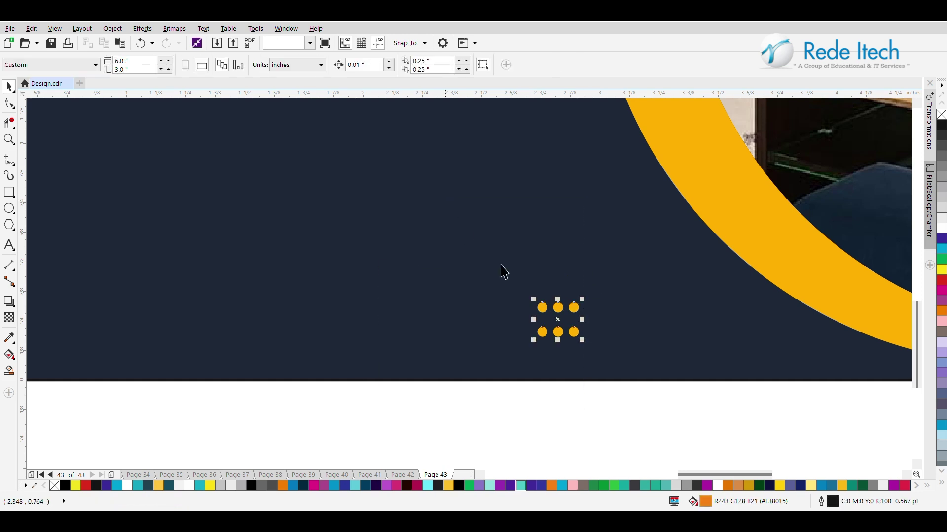
pyautogui.moveTo(556, 321); pyautogui.dragTo(570, 324)
pyautogui.click(562, 391)
pyautogui.scroll(1, 551, 320)
pyautogui.scroll(-3, 551, 319)
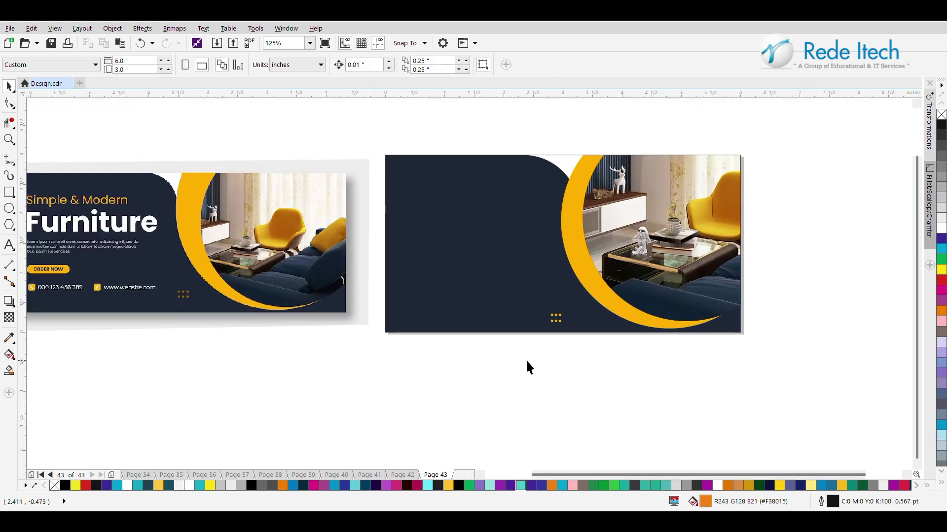
# - Nudge the lower row of three dots upward, closer to the upper row
pyautogui.moveTo(574, 325); pyautogui.dragTo(589, 318)
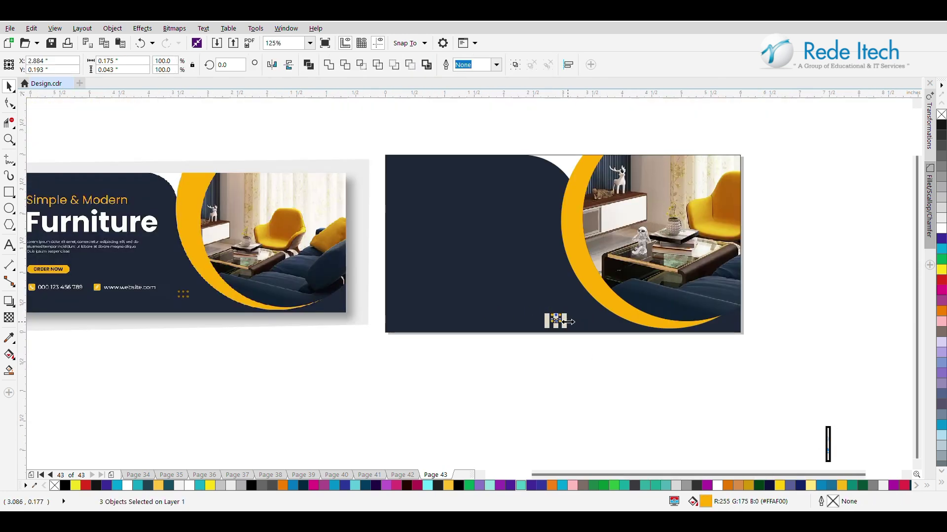
pyautogui.press('Up')
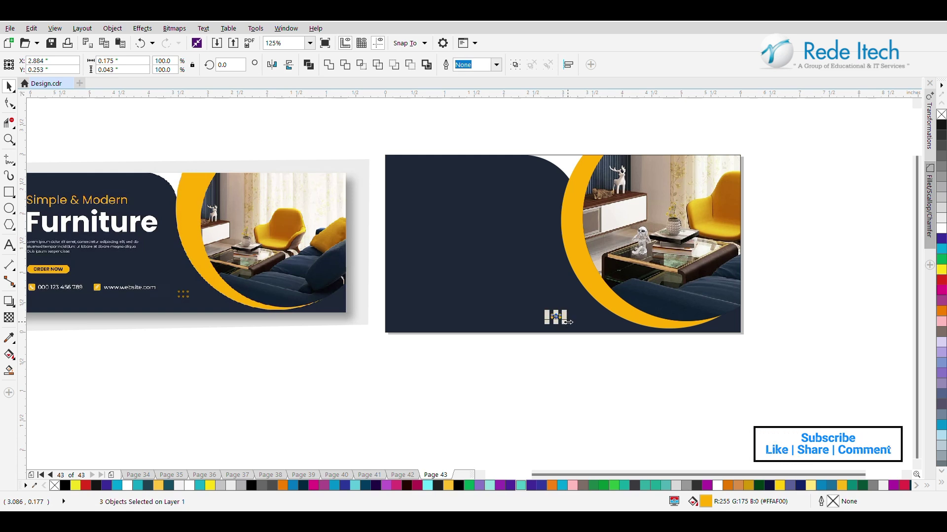
pyautogui.press('Down')
pyautogui.click(555, 364)
# - Enlarge the six-dot grid to about 0.28 x 0.17 in and shift it slightly up and toward the crescent
pyautogui.moveTo(494, 355); pyautogui.dragTo(606, 285)
pyautogui.moveTo(556, 316); pyautogui.dragTo(564, 317)
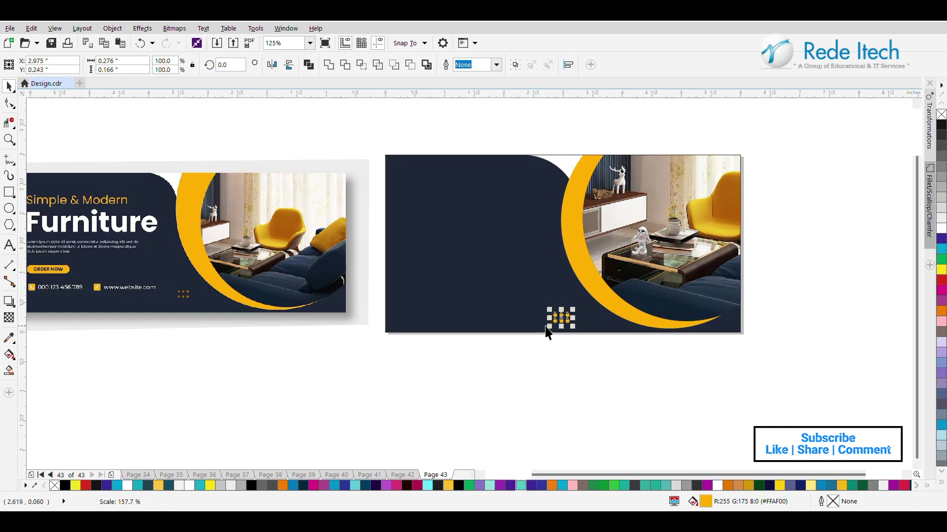
pyautogui.click(511, 369)
pyautogui.moveTo(509, 362); pyautogui.dragTo(567, 314)
pyautogui.click(569, 367)
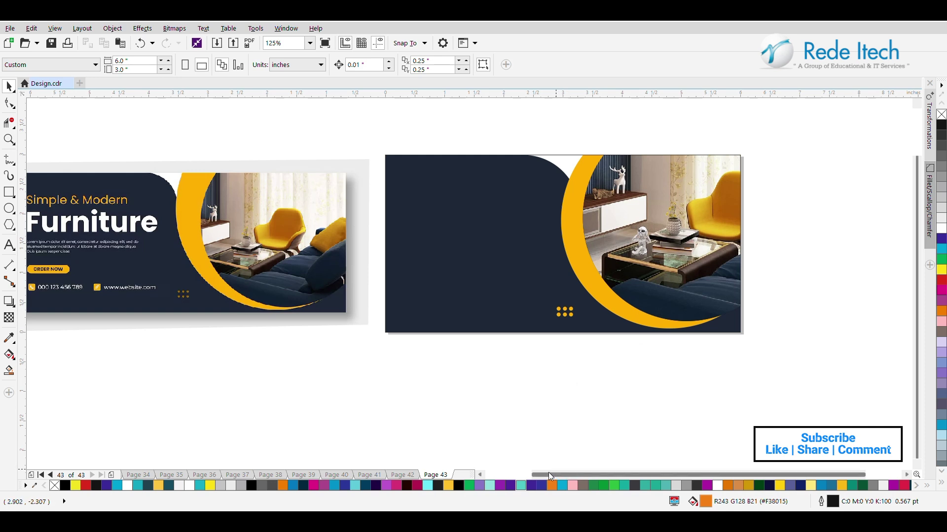
# - Move the "Simple & Modern", "Furniture" and Lorem ipsum texts onto the navy area at about X 1.44, Y 1.89 in
pyautogui.moveTo(549, 472); pyautogui.dragTo(524, 475)
pyautogui.scroll(3, 916, 309)
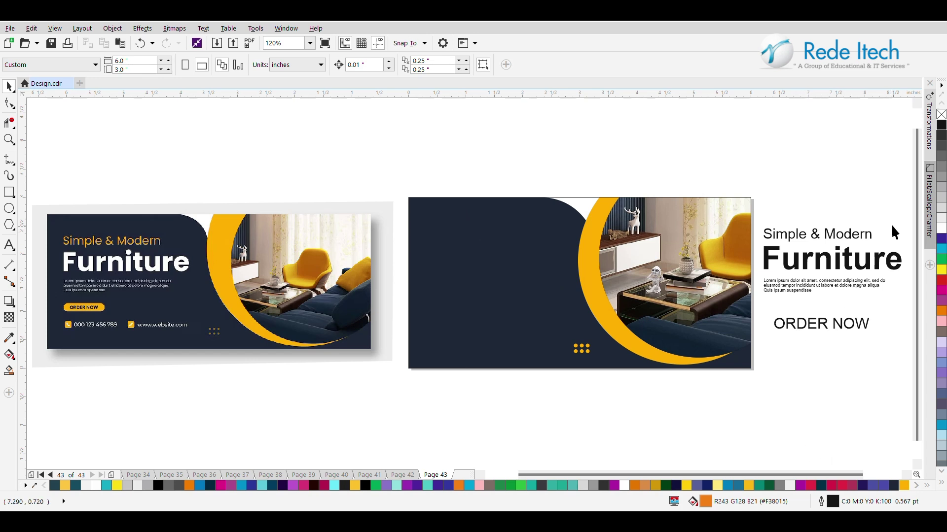
pyautogui.moveTo(864, 297); pyautogui.dragTo(754, 308)
pyautogui.moveTo(834, 260); pyautogui.dragTo(493, 288)
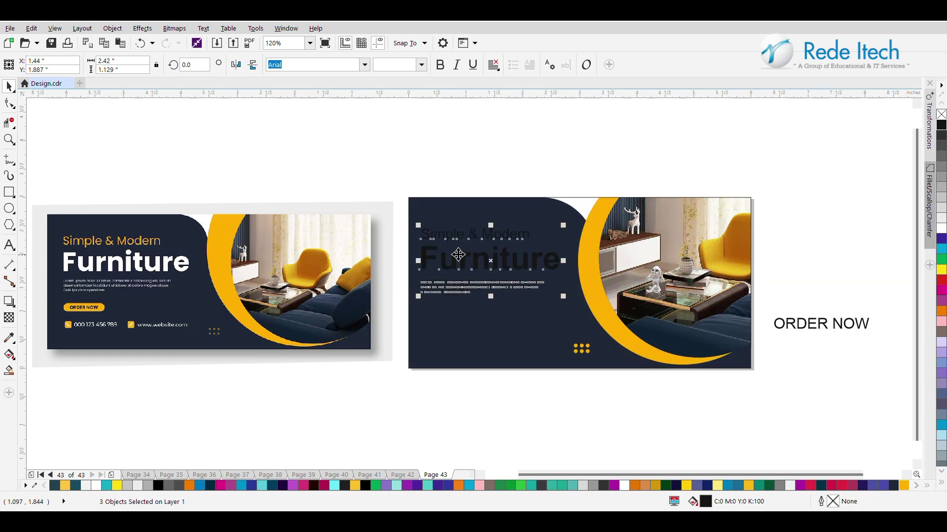
# - Fill the "Furniture" headline and the Lorem ipsum text with white
pyautogui.click(444, 262)
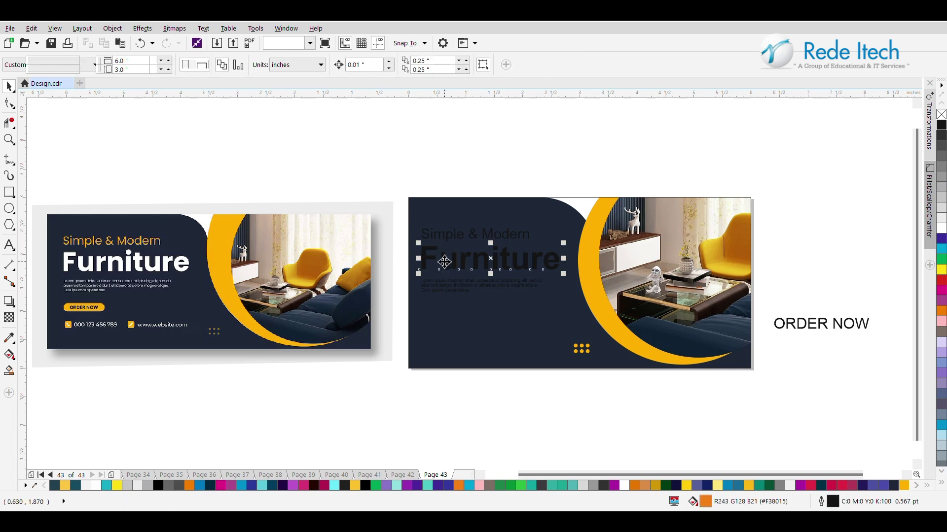
pyautogui.keyDown('shift'); pyautogui.click(450, 286); pyautogui.keyUp('shift')
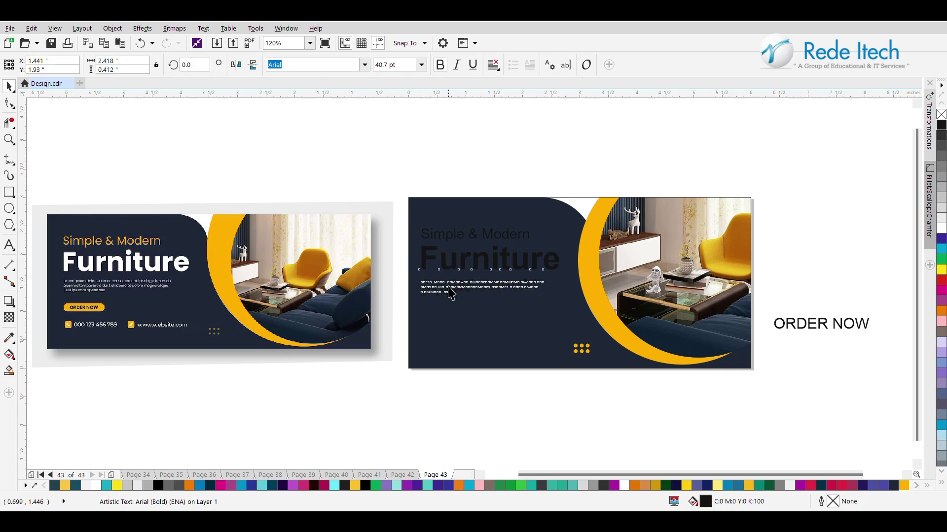
pyautogui.click(940, 230)
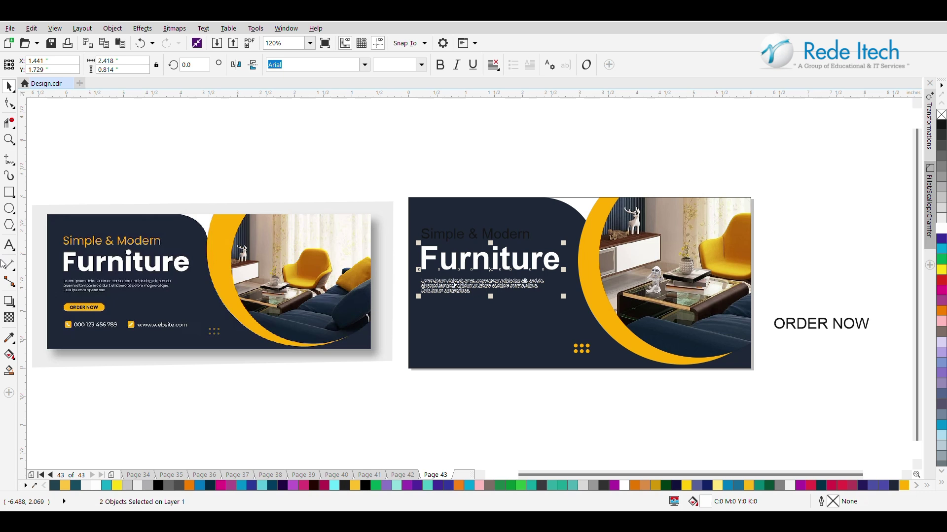
# - Fill the "Simple & Modern" text with the yellow sampled from the same line in the reference banner
pyautogui.click(9, 338)
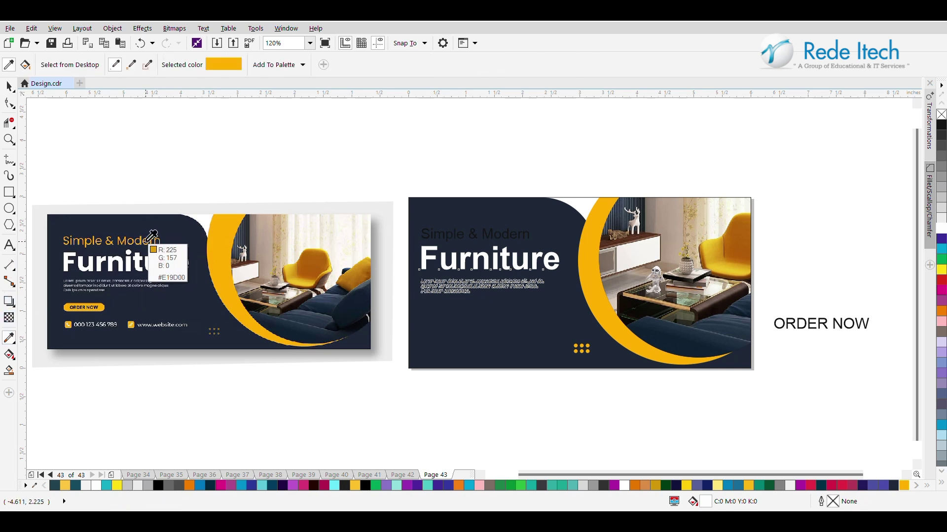
pyautogui.click(146, 241)
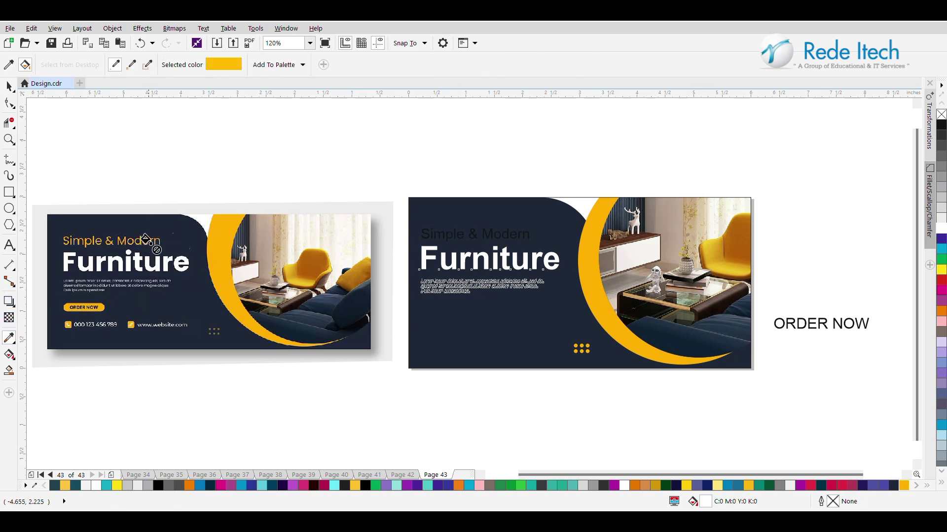
pyautogui.click(491, 233)
pyautogui.hotkey('ctrl', 'z')
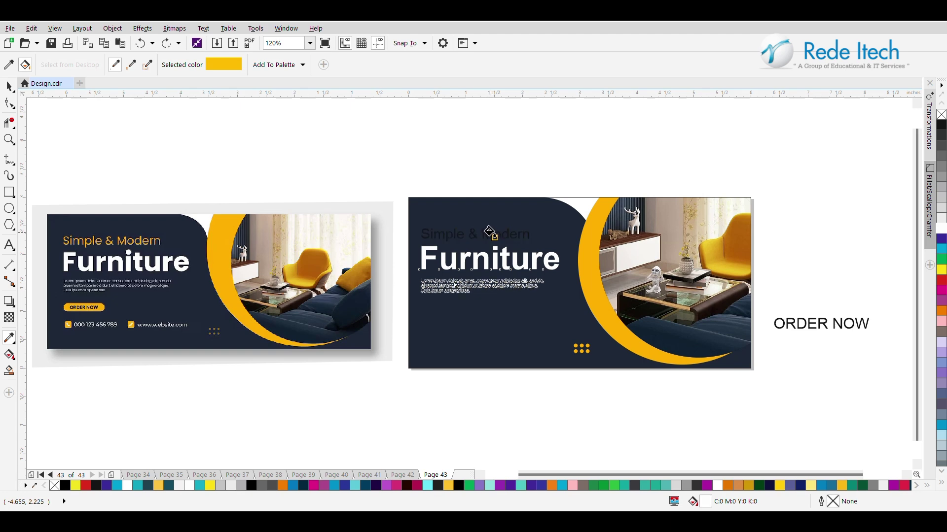
pyautogui.scroll(5, 491, 233)
pyautogui.click(494, 230)
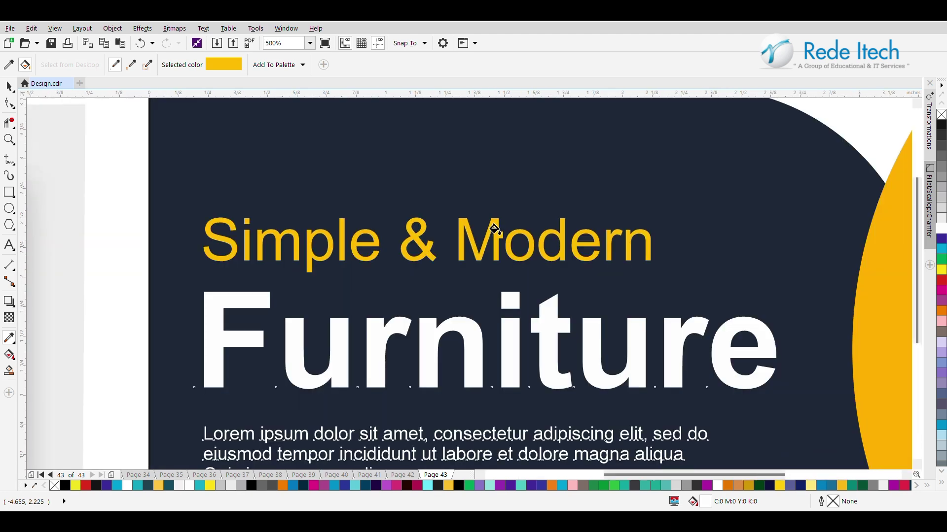
# - Move the ORDER NOW text onto the navy area below the paragraph, at about X 1.33, Y 0.78 in
pyautogui.scroll(-7, 493, 230)
pyautogui.click(9, 87)
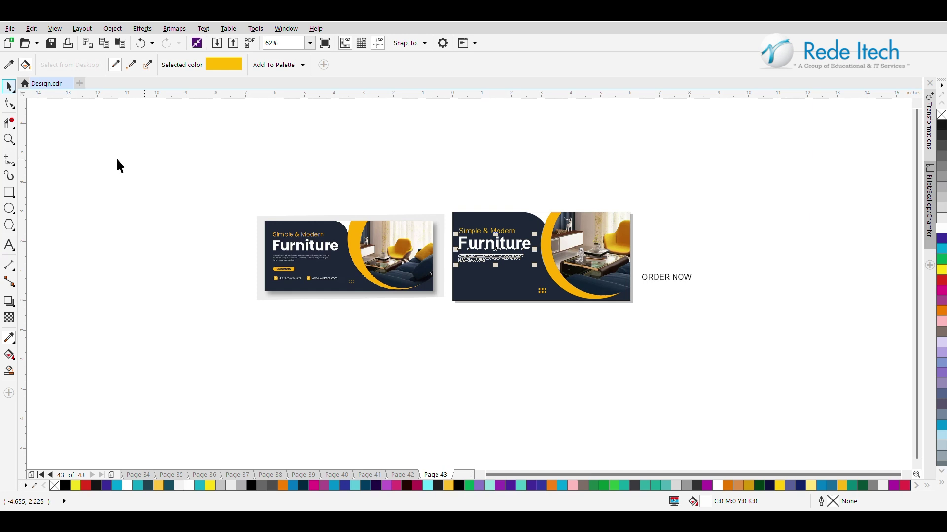
pyautogui.scroll(1, 422, 235)
pyautogui.moveTo(887, 323); pyautogui.dragTo(536, 335)
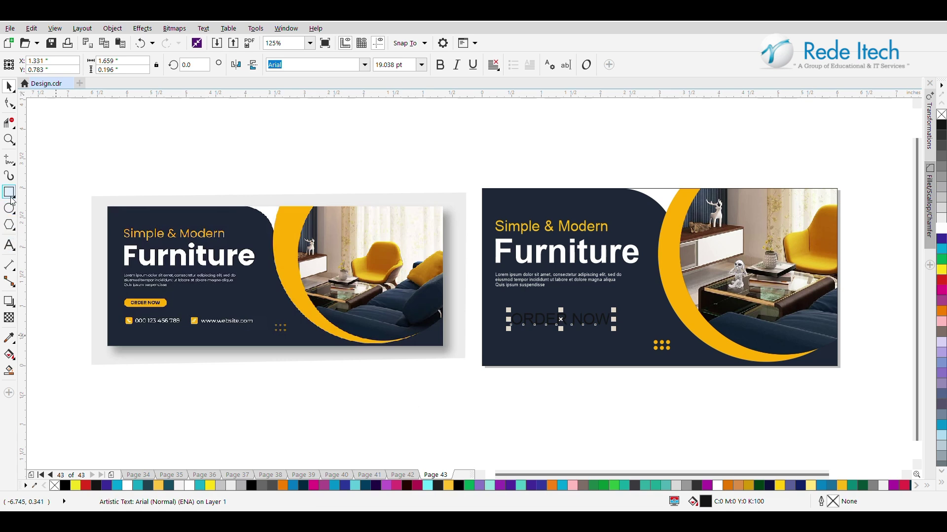
# - Draw a rectangle about 1.99 x 0.47 in over the ORDER NOW text and remove its outline
pyautogui.press('F6')
pyautogui.moveTo(499, 304); pyautogui.dragTo(617, 330)
pyautogui.rightClick(941, 116)
# - Fully round the rectangle's corners, resize it to about 1.74 x 0.32 in and place it just below the ORDER NOW text
pyautogui.click(9, 104)
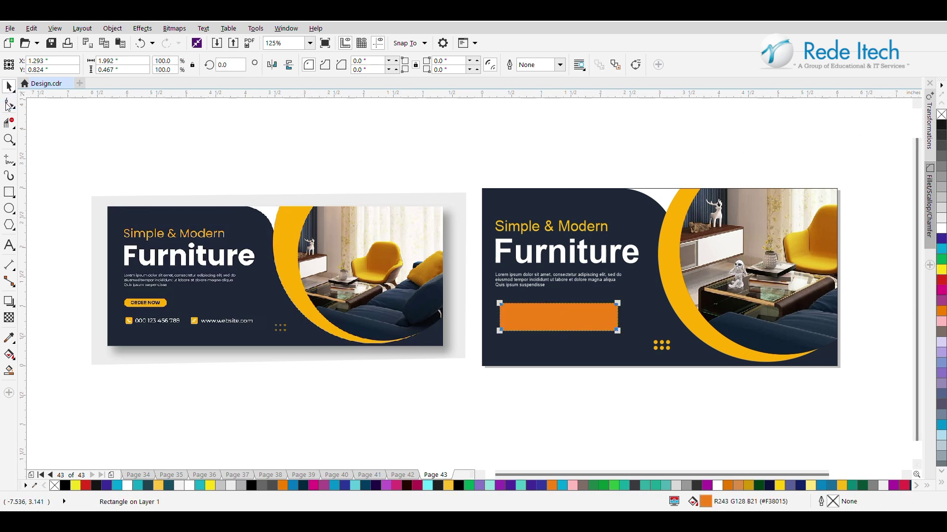
pyautogui.moveTo(499, 304); pyautogui.dragTo(552, 300)
pyautogui.click(9, 87)
pyautogui.moveTo(559, 299); pyautogui.dragTo(559, 301)
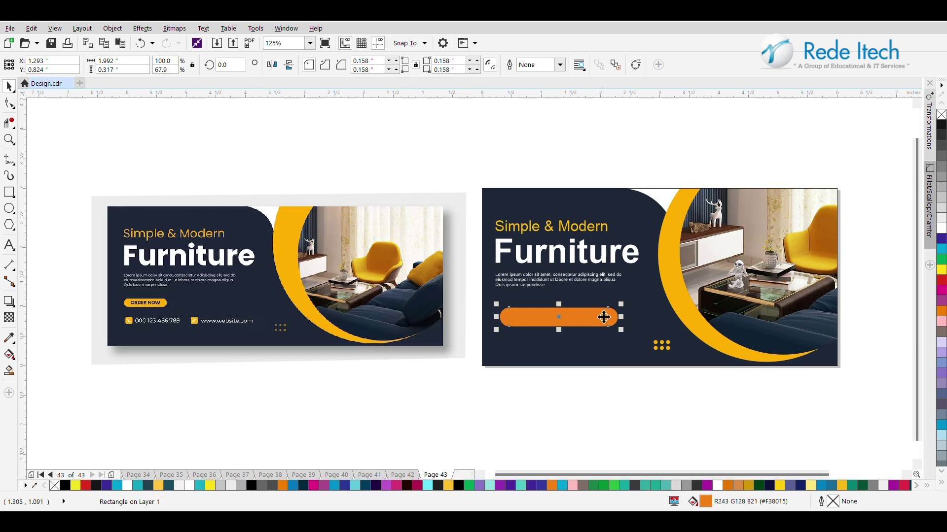
pyautogui.moveTo(621, 317); pyautogui.dragTo(553, 351)
# - Fill the rounded button shape with the yellow sampled from the ORDER NOW button in the reference banner
pyautogui.click(8, 339)
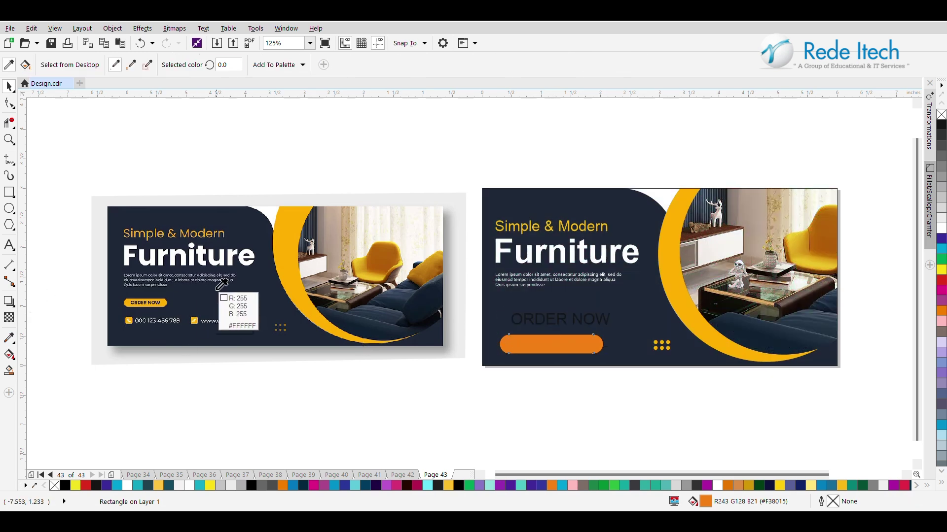
pyautogui.click(156, 303)
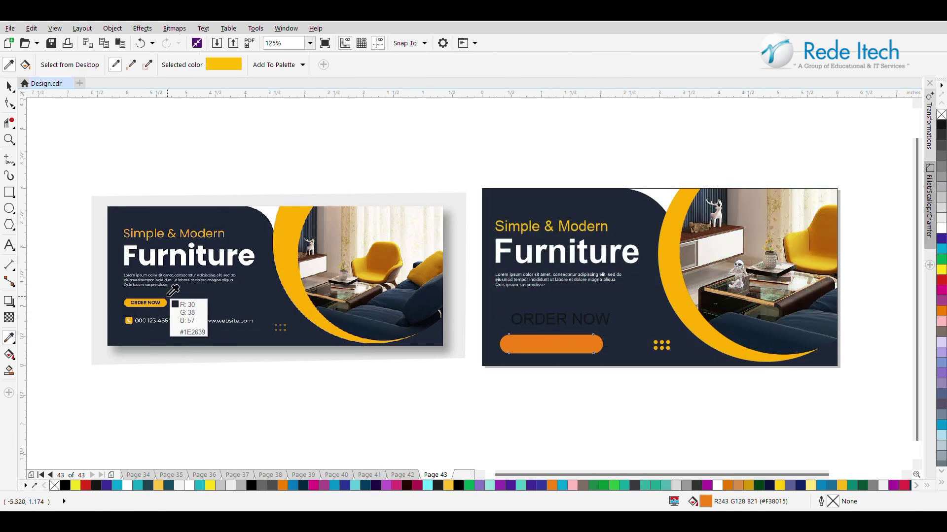
pyautogui.click(517, 343)
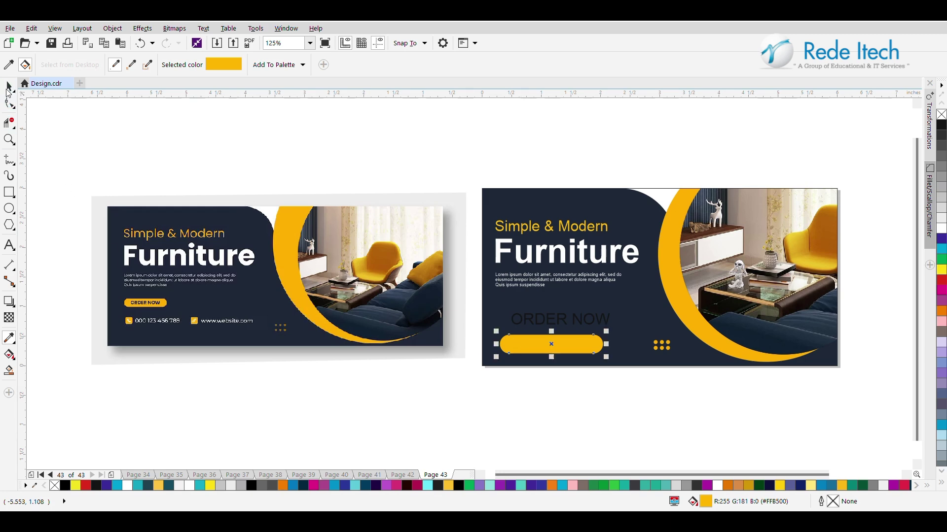
# - Move the ORDER NOW text onto the yellow button shape, at about X 1.18, Y 0.32 in
pyautogui.click(9, 86)
pyautogui.click(559, 318)
pyautogui.moveTo(560, 318); pyautogui.dragTo(551, 345)
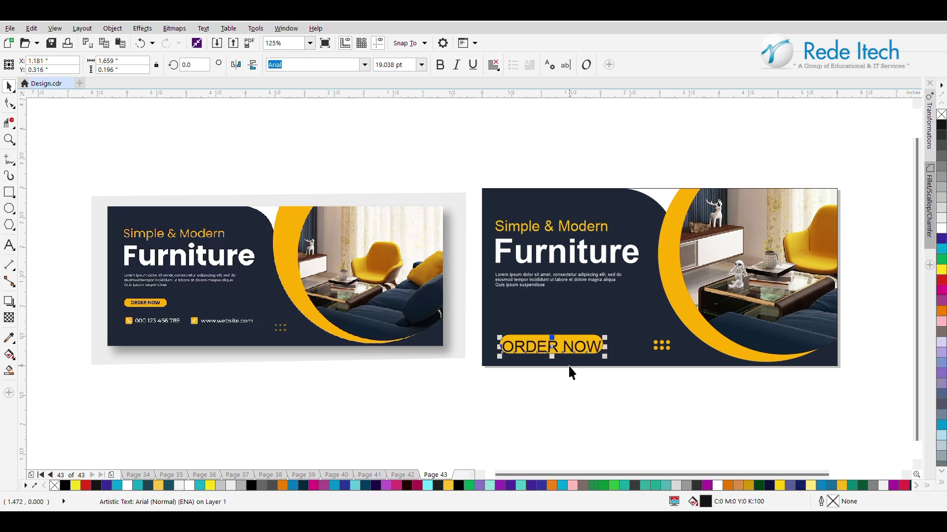
# - Fill the ORDER NOW text with the dark navy sampled from the banner background
pyautogui.scroll(4, 127, 304)
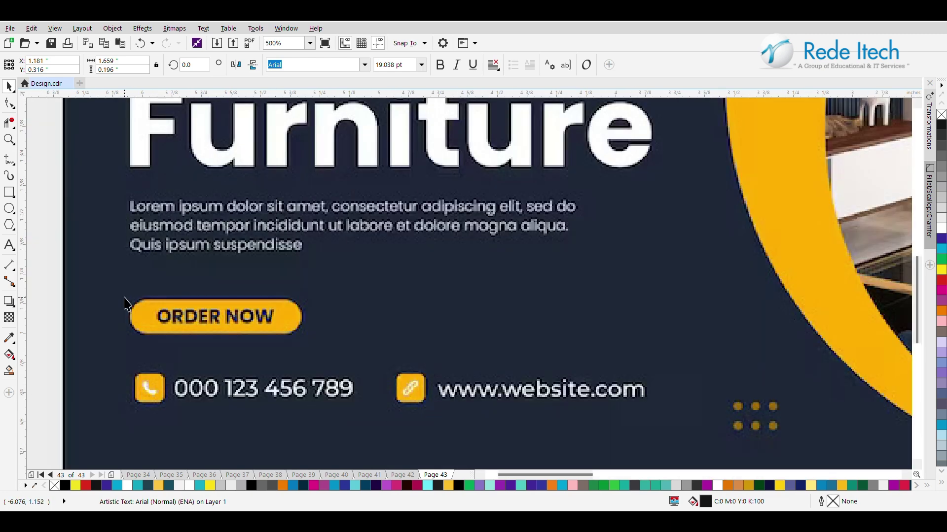
pyautogui.scroll(3, 176, 316)
pyautogui.scroll(-3, 178, 320)
pyautogui.scroll(-4, 178, 320)
pyautogui.scroll(4, 574, 360)
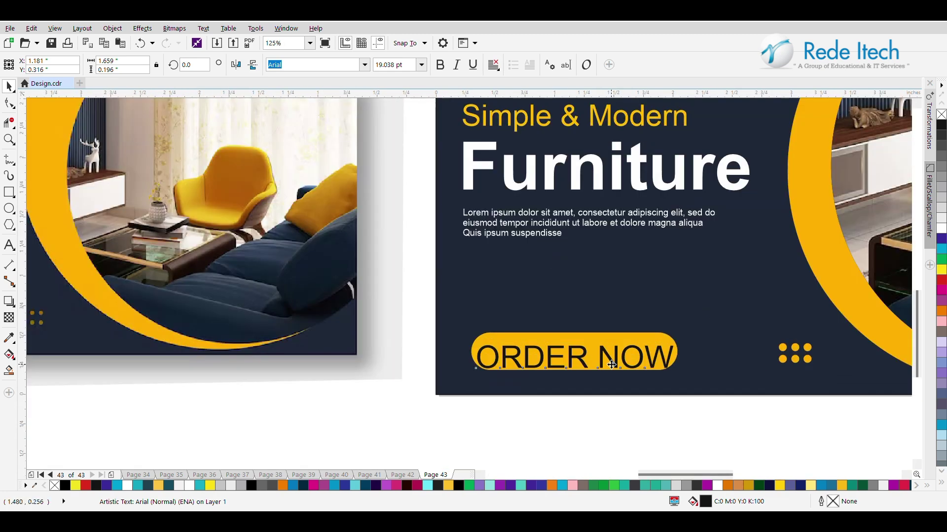
pyautogui.click(8, 339)
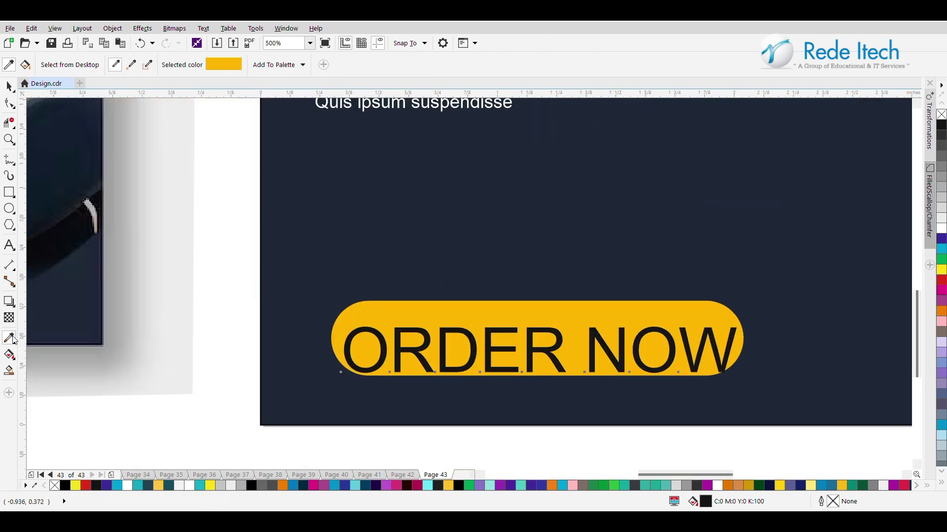
pyautogui.click(281, 261)
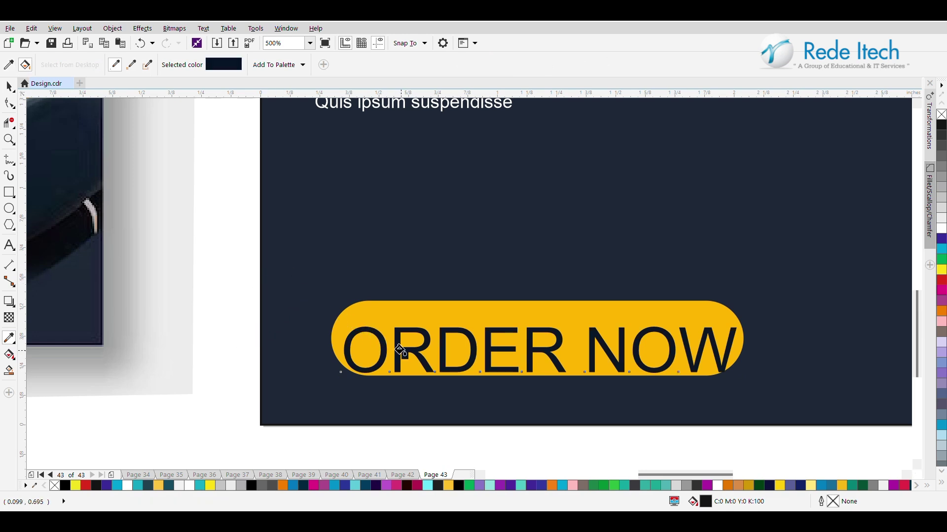
pyautogui.scroll(4, 415, 350)
pyautogui.hotkey('ctrl', 'z')
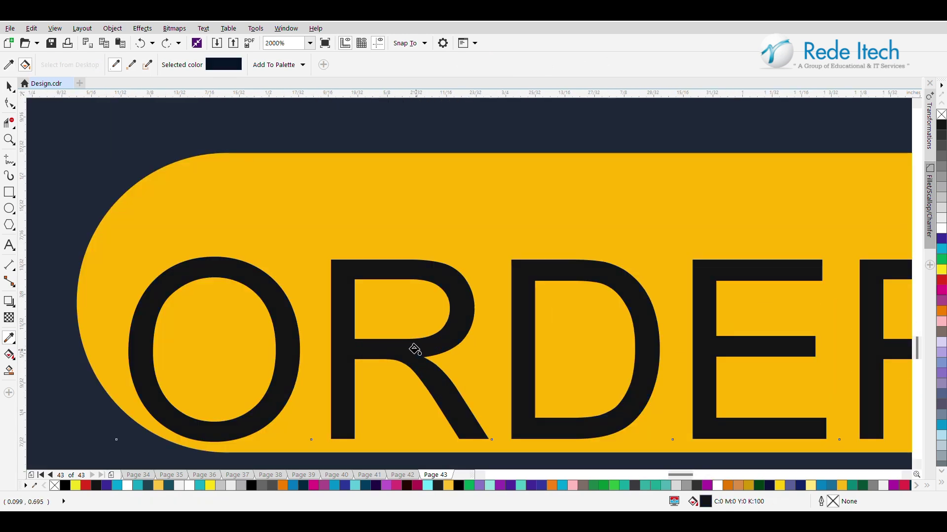
pyautogui.click(415, 350)
pyautogui.scroll(-5, 414, 350)
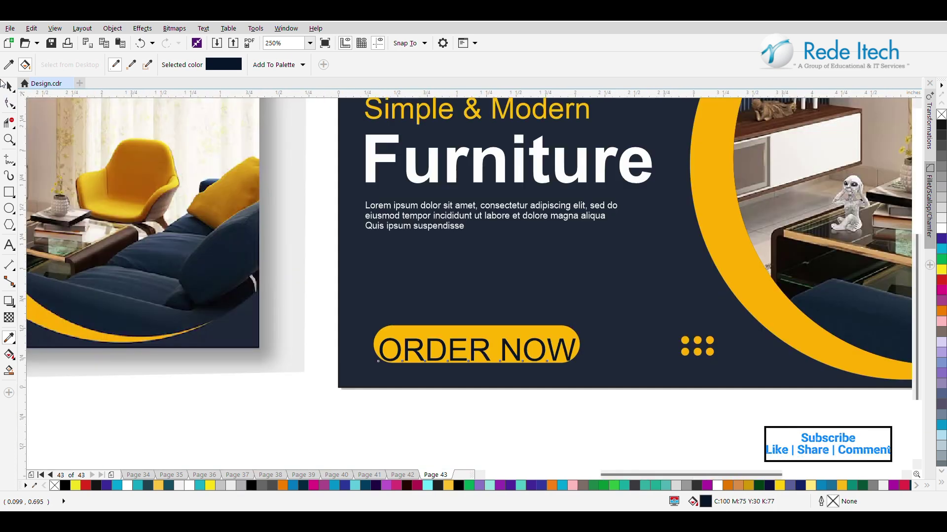
# - Centre the ORDER NOW text on the yellow button shape, both horizontally and vertically
pyautogui.click(8, 88)
pyautogui.keyDown('shift'); pyautogui.click(436, 326); pyautogui.keyUp('shift')
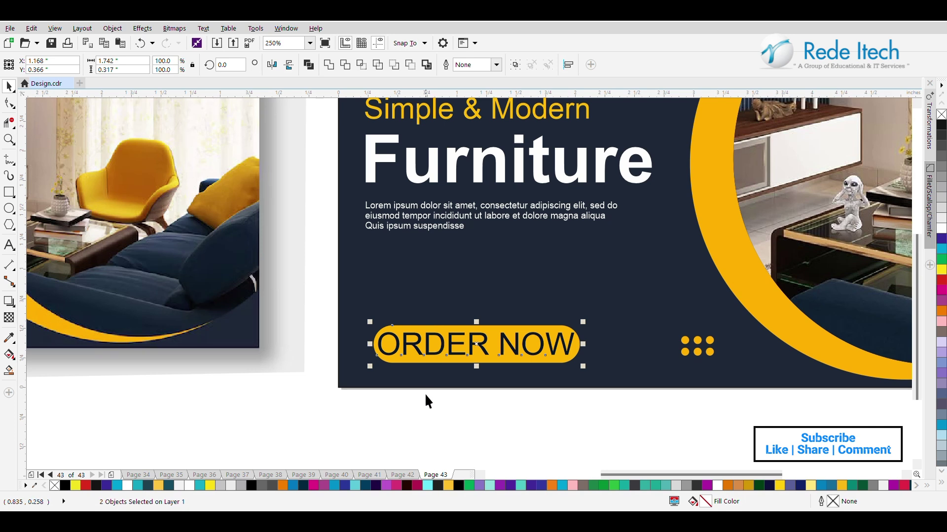
# - Shrink the ORDER NOW text about its centre to 14.44 pt and make it bold
pyautogui.click(446, 354)
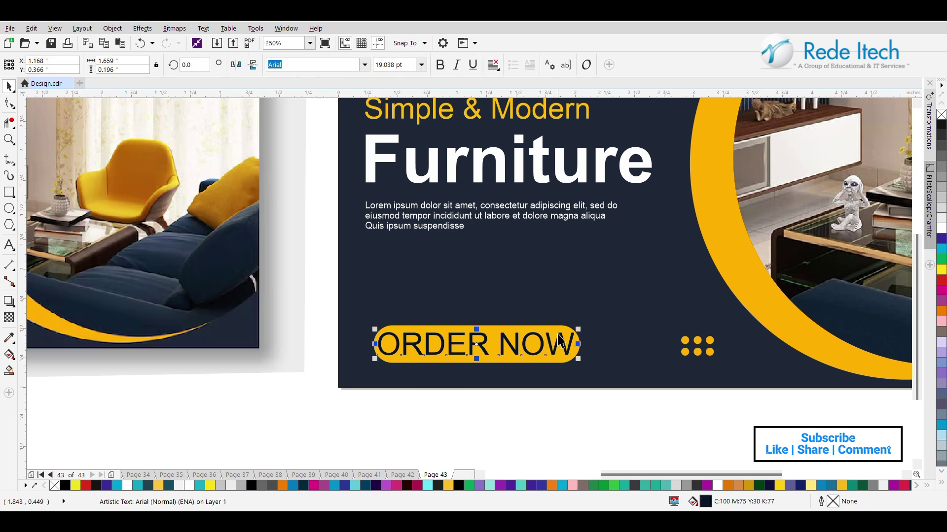
pyautogui.moveTo(576, 329); pyautogui.dragTo(550, 328)
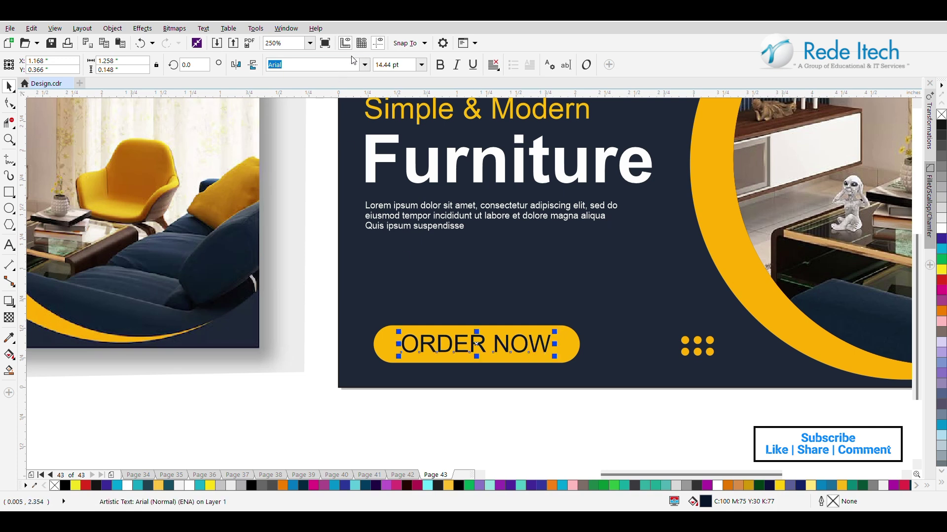
pyautogui.click(439, 65)
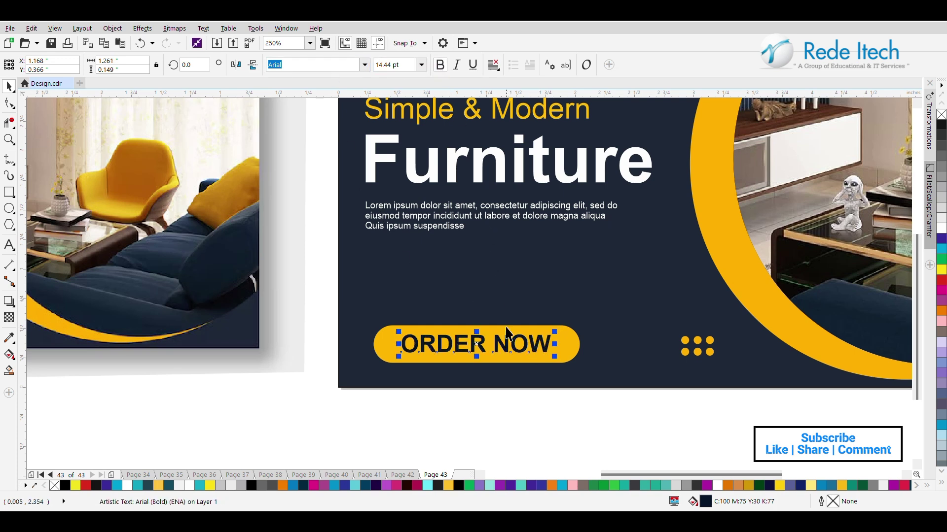
# - Move the button shape and its text up under the paragraph and scale them together to about 0.91 x 0.17 in
pyautogui.keyDown('shift'); pyautogui.click(513, 356); pyautogui.keyUp('shift')
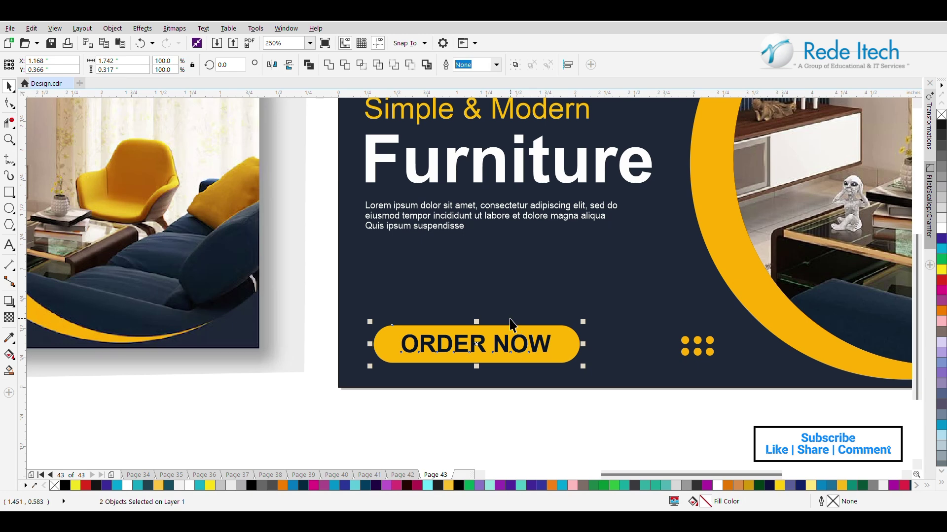
pyautogui.scroll(-5, 514, 327)
pyautogui.scroll(3, 506, 321)
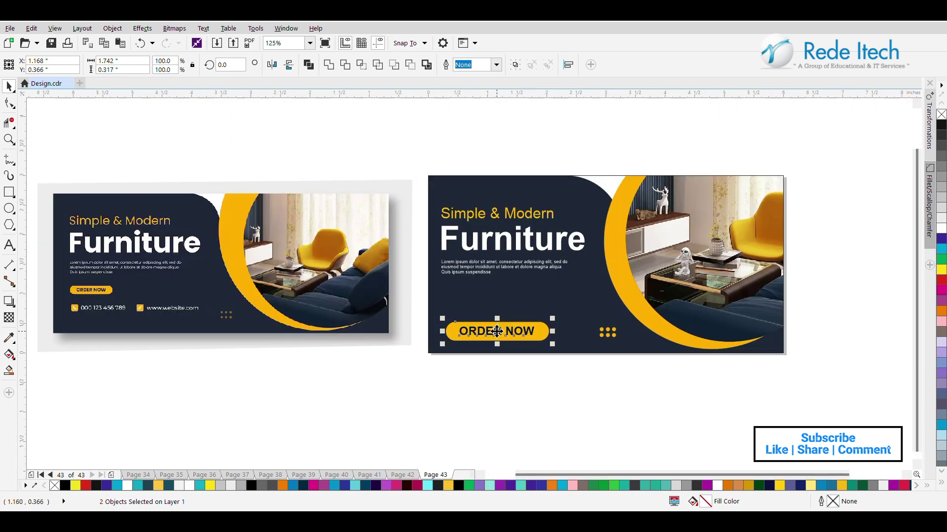
pyautogui.moveTo(497, 331); pyautogui.dragTo(492, 296)
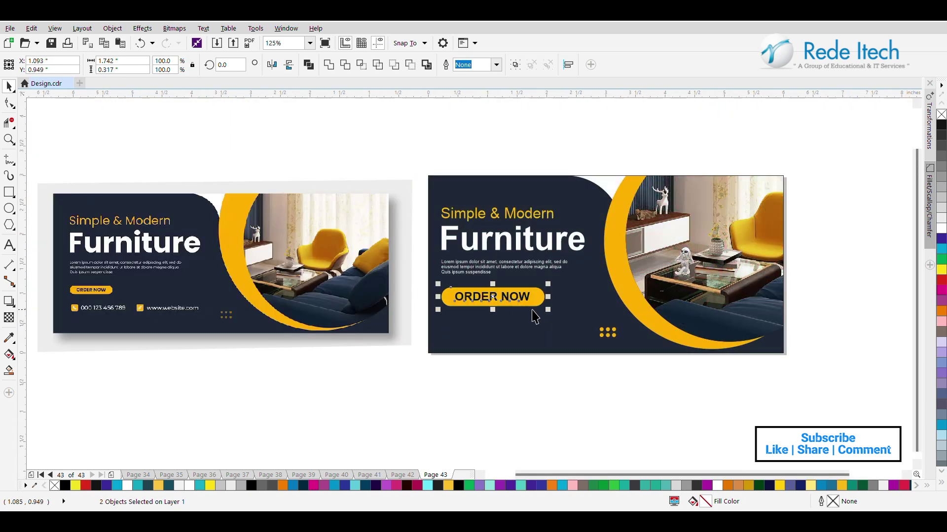
pyautogui.moveTo(547, 285); pyautogui.dragTo(526, 290)
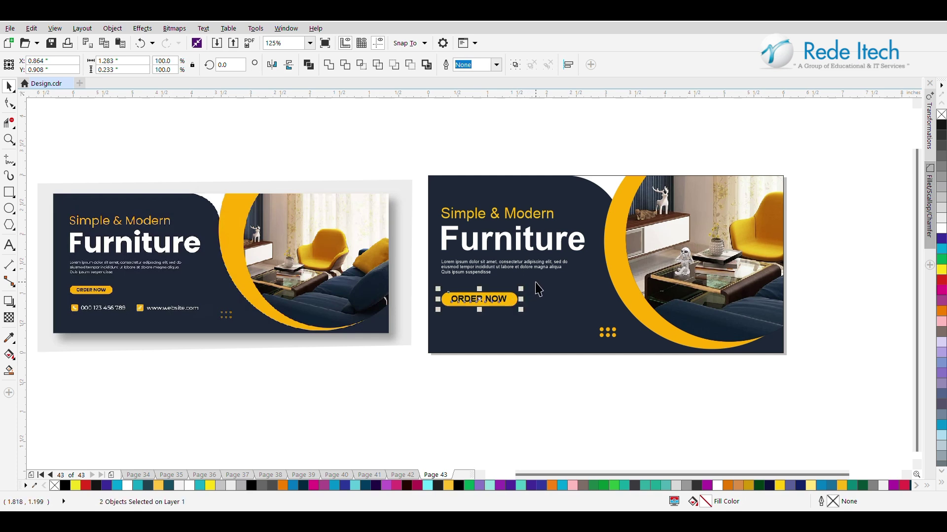
pyautogui.moveTo(520, 310); pyautogui.dragTo(503, 310)
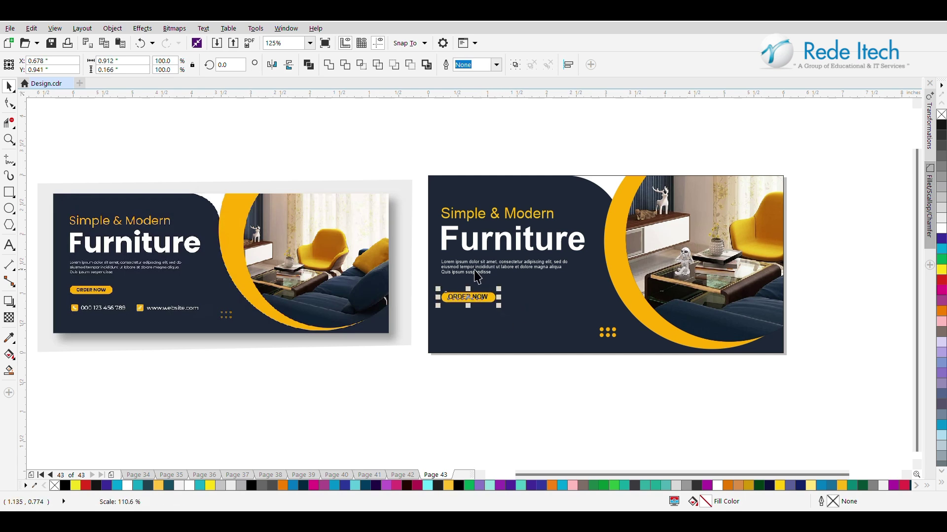
# - Align the yellow button shape to the left edge of the Lorem ipsum text
pyautogui.click(420, 335)
pyautogui.scroll(2, 474, 286)
pyautogui.click(468, 347)
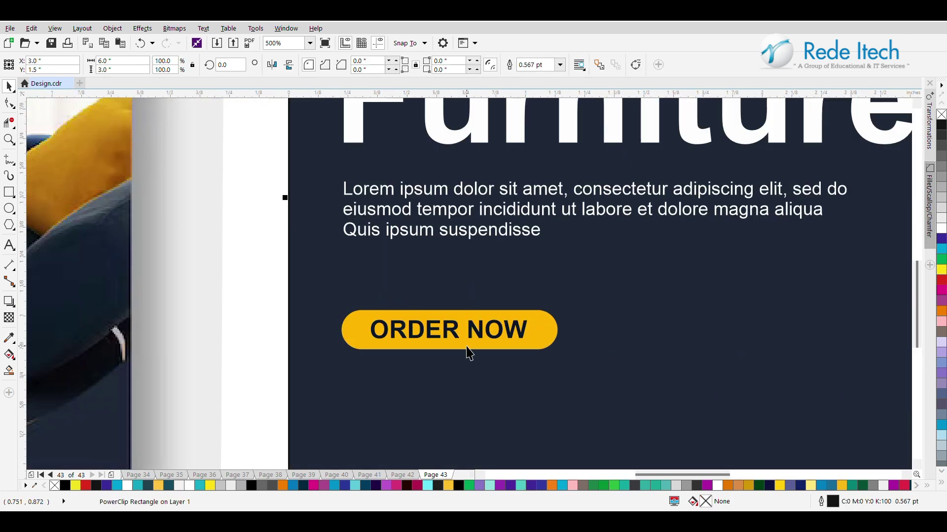
pyautogui.keyDown('shift'); pyautogui.click(496, 237); pyautogui.keyUp('shift')
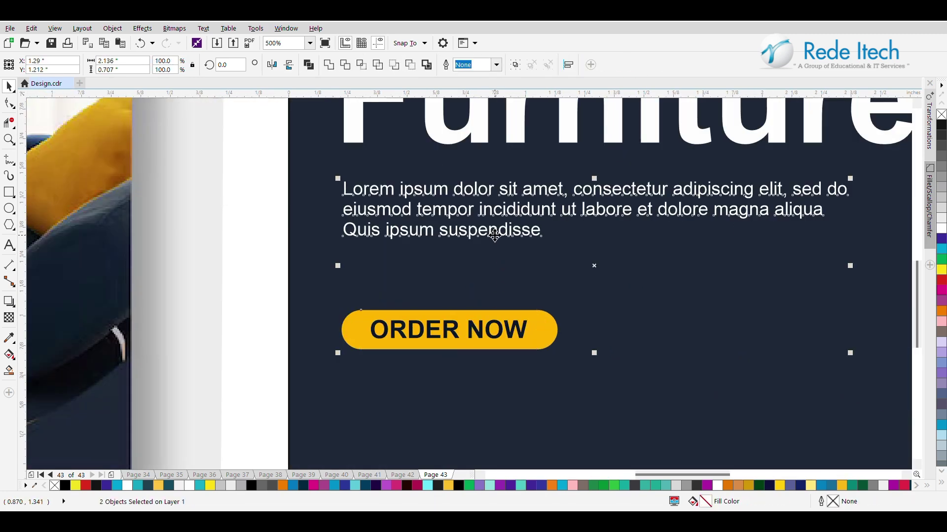
pyautogui.press('l')
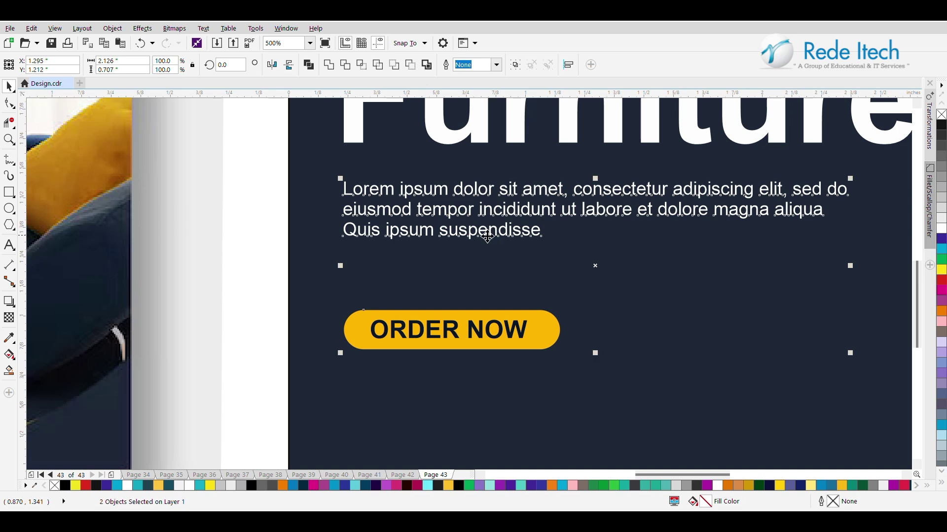
# - Centre the ORDER NOW text again within the left-aligned yellow button shape
pyautogui.click(402, 338)
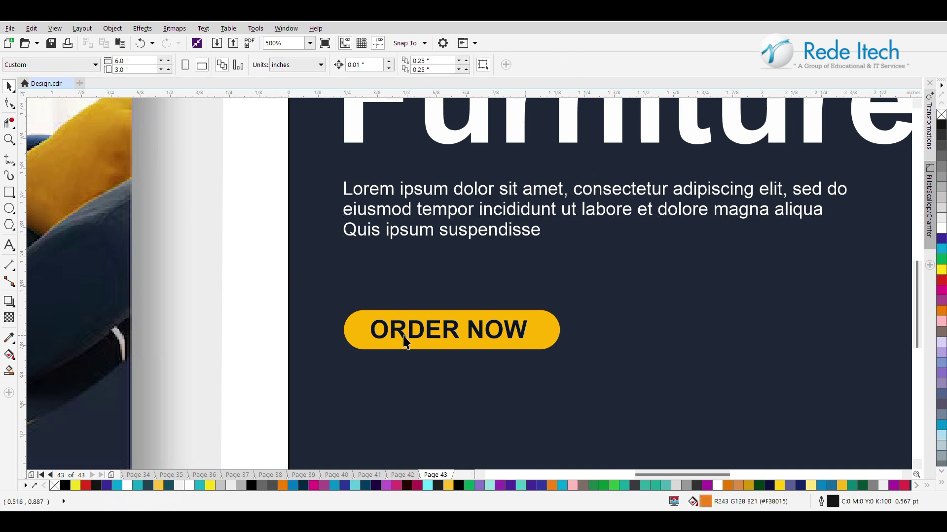
pyautogui.keyDown('shift'); pyautogui.click(439, 348); pyautogui.keyUp('shift')
pyautogui.press('e')
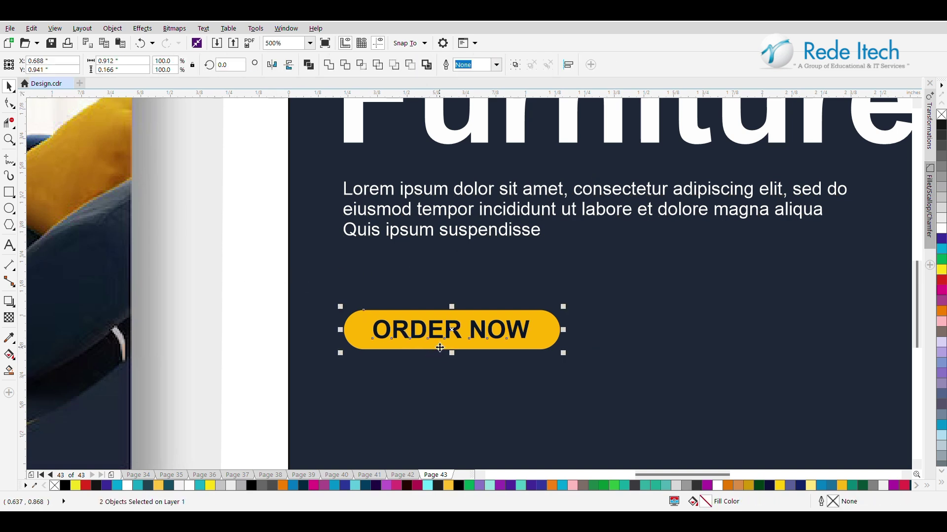
pyautogui.scroll(-3, 439, 348)
pyautogui.click(387, 391)
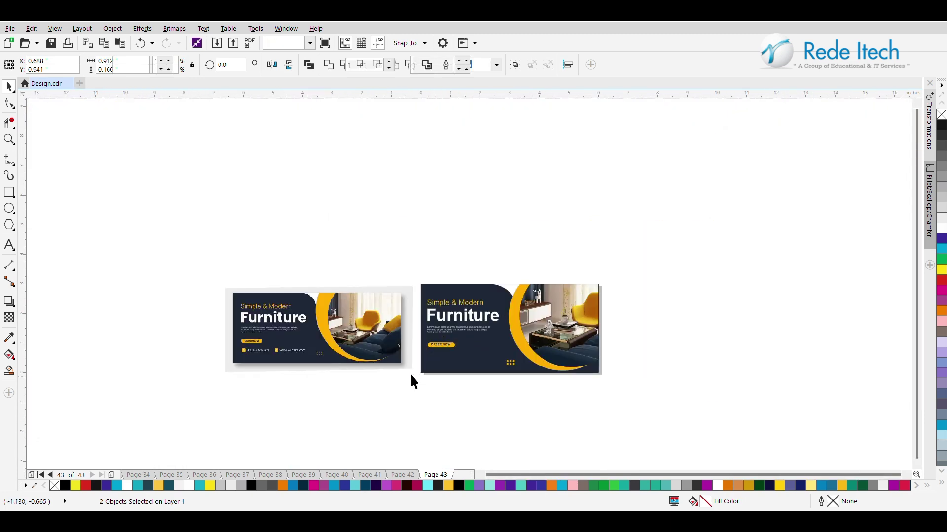
# - Outline-trace the black phone bitmap beside the page as a high quality image, deleting the original and removing its background
pyautogui.scroll(1, 419, 364)
pyautogui.moveTo(411, 304); pyautogui.dragTo(400, 362)
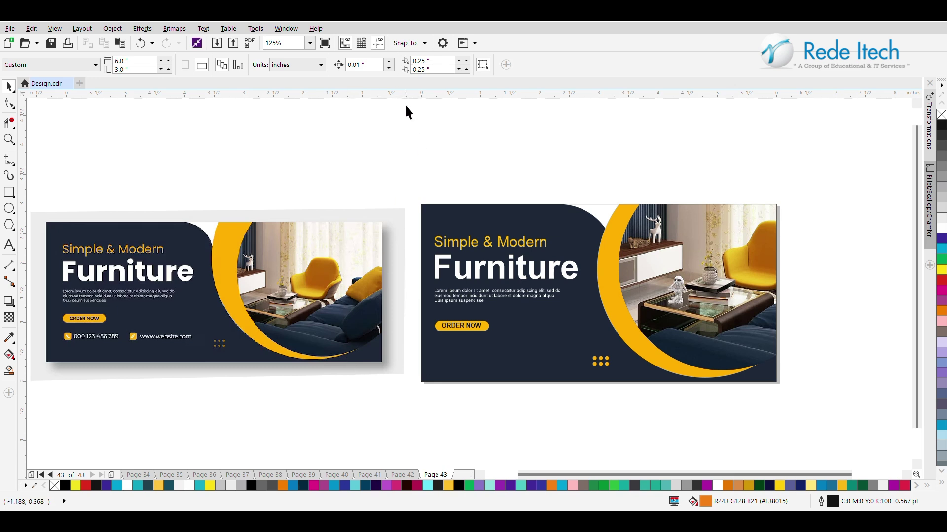
pyautogui.hscroll(3, 398, 155)
pyautogui.click(788, 299)
pyautogui.click(424, 67)
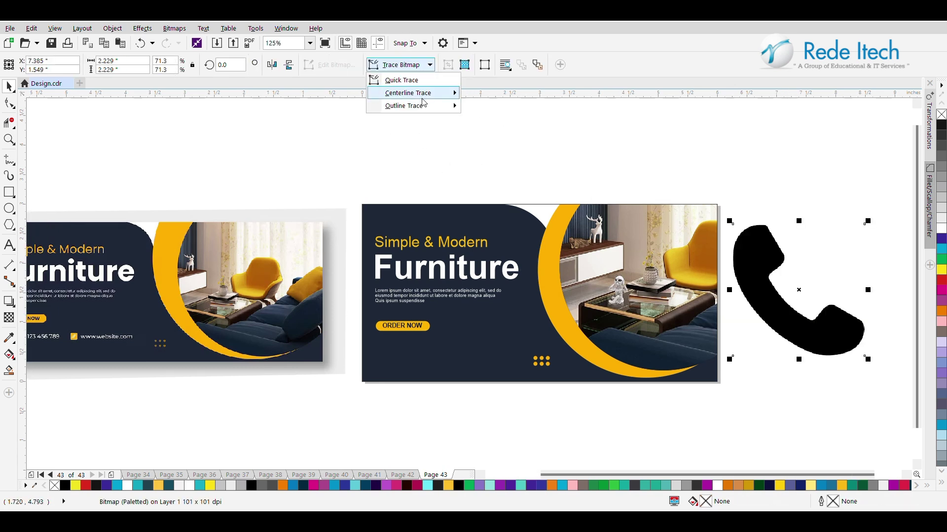
pyautogui.moveTo(425, 106)
pyautogui.click(519, 170)
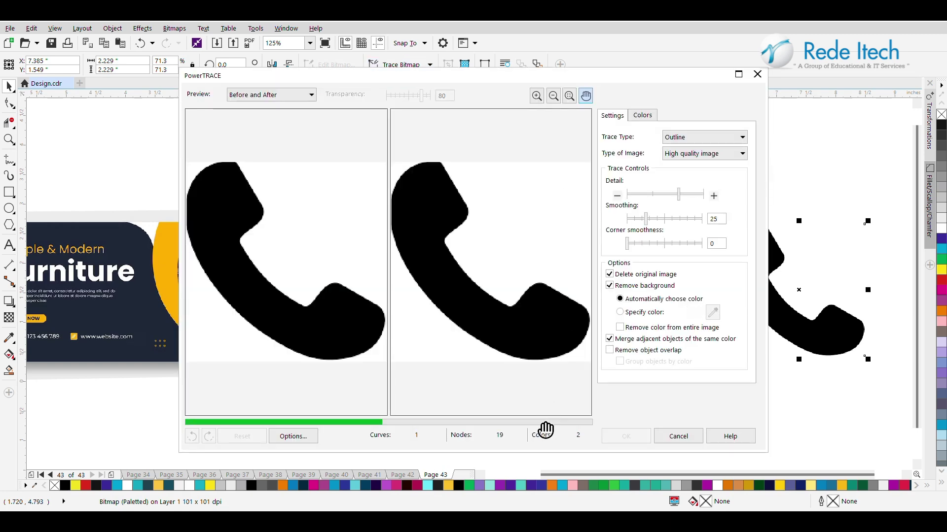
pyautogui.click(625, 436)
# - Move the traced phone icon onto the navy area below the button and scale it to about 0.38 x 0.38 in
pyautogui.moveTo(807, 329)
pyautogui.mouseDown()
pyautogui.moveTo(578, 363)
pyautogui.moveTo(424, 359)
pyautogui.mouseUp()
pyautogui.moveTo(346, 252)
pyautogui.mouseDown()
pyautogui.moveTo(429, 353)
pyautogui.moveTo(452, 355)
pyautogui.mouseUp()
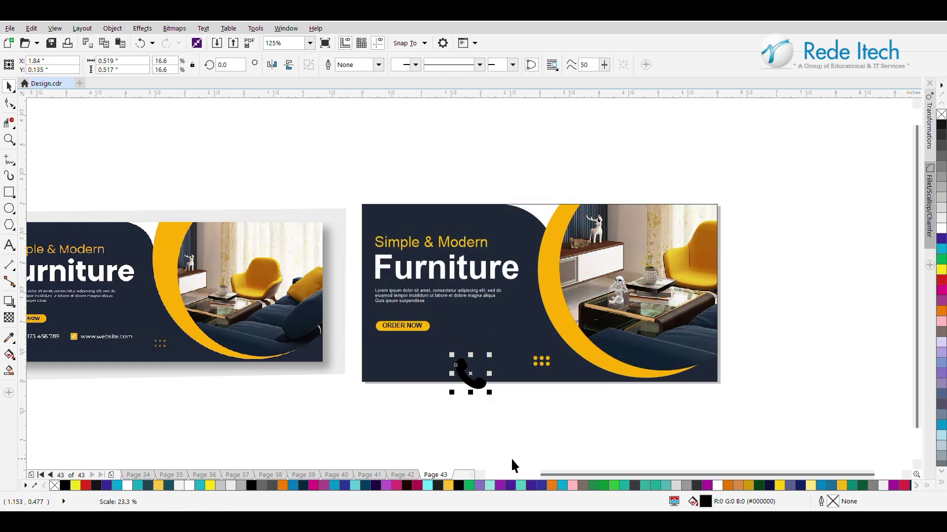
pyautogui.moveTo(544, 475); pyautogui.dragTo(504, 473)
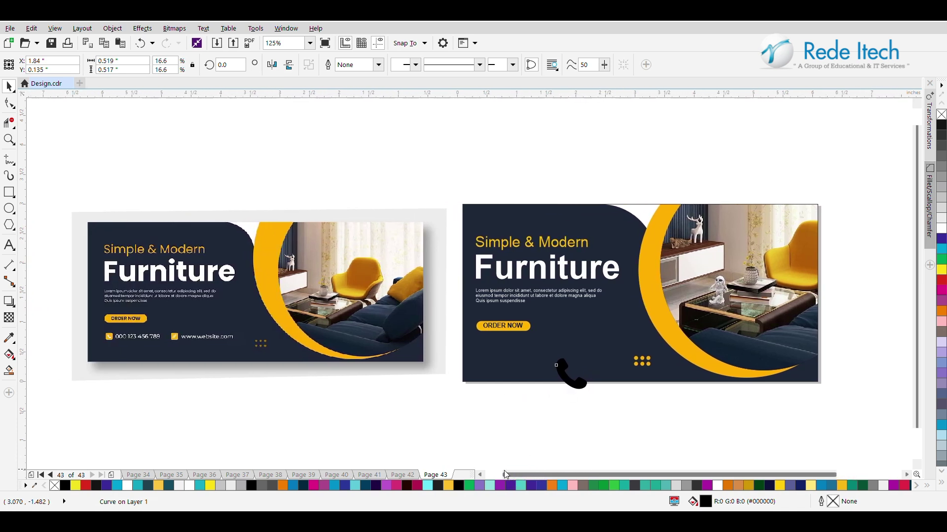
pyautogui.moveTo(571, 380); pyautogui.dragTo(522, 369)
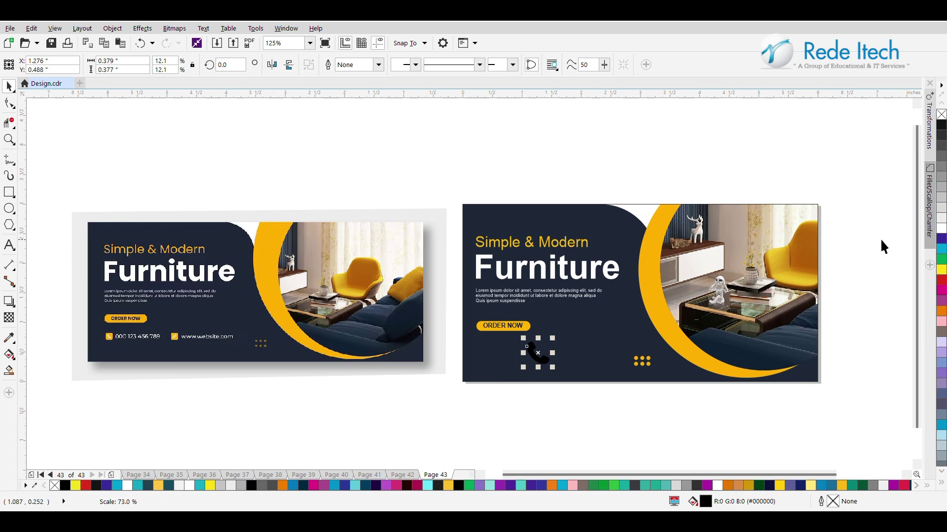
# - Fill the phone icon white and draw a 0.4 x 0.4 in square without an outline over it
pyautogui.click(942, 230)
pyautogui.scroll(2, 538, 355)
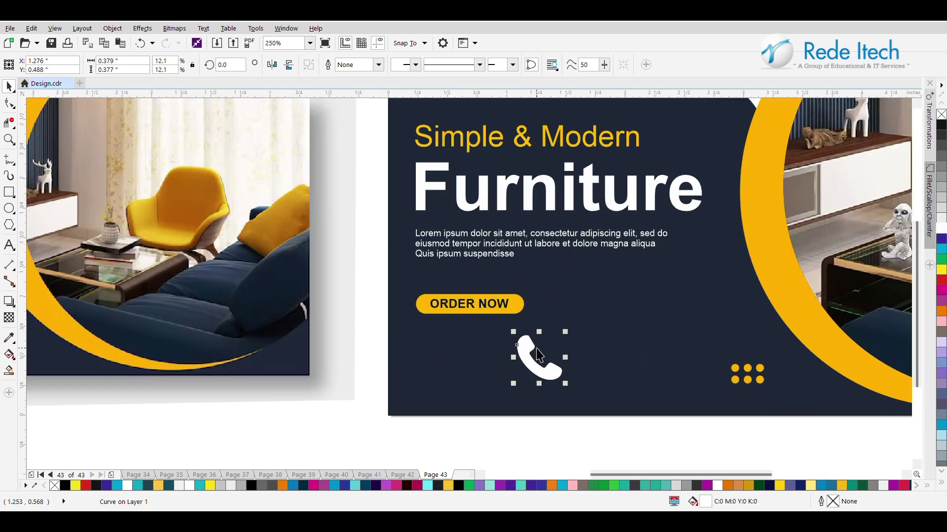
pyautogui.moveTo(513, 332); pyautogui.dragTo(548, 396)
pyautogui.press('F6')
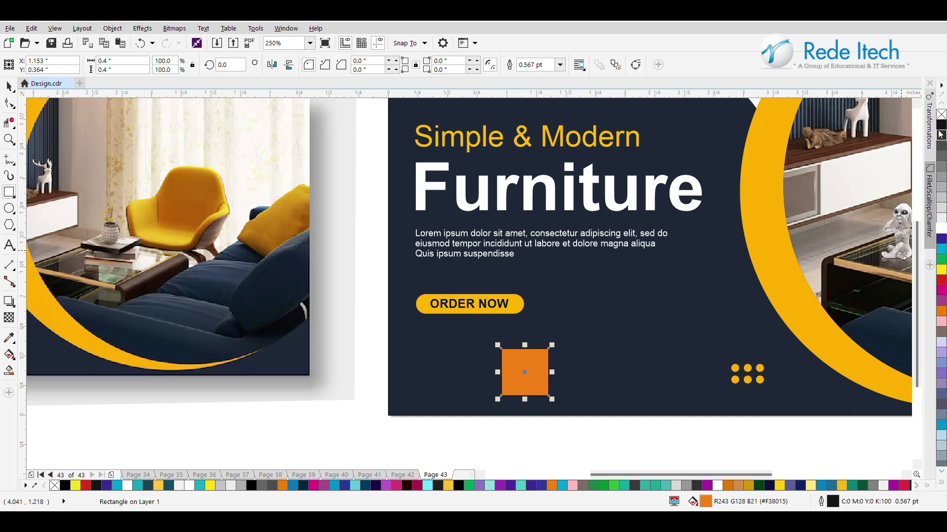
pyautogui.rightClick(941, 117)
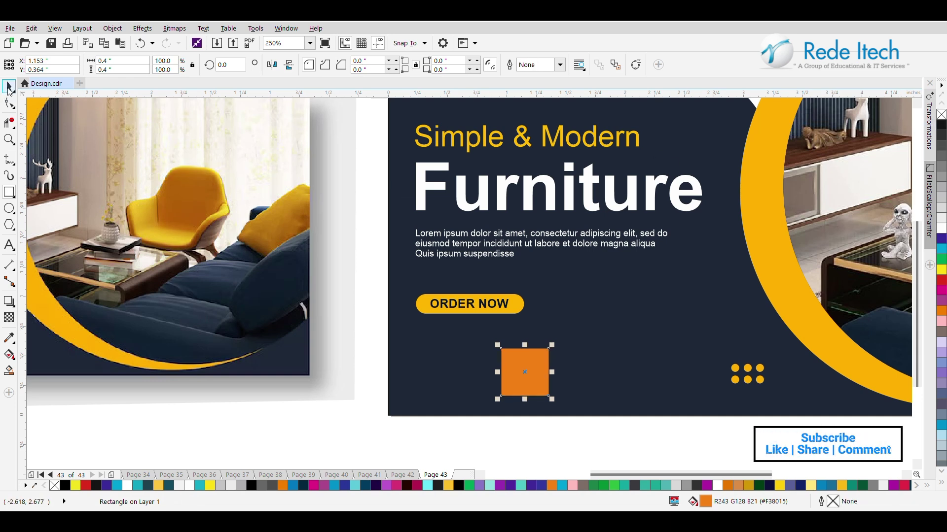
# - Fill the square with the yellow sampled from the website icon in the reference banner
pyautogui.click(9, 337)
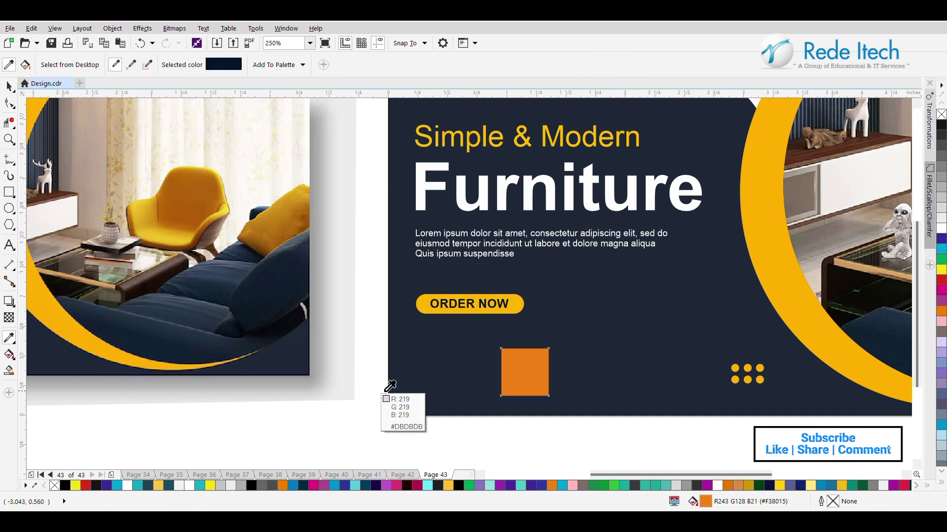
pyautogui.moveTo(593, 474); pyautogui.dragTo(533, 478)
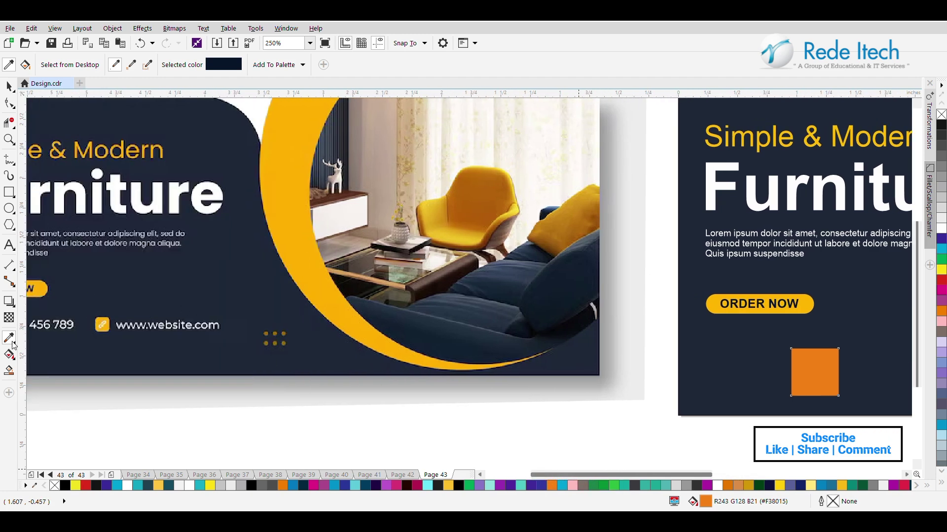
pyautogui.click(98, 327)
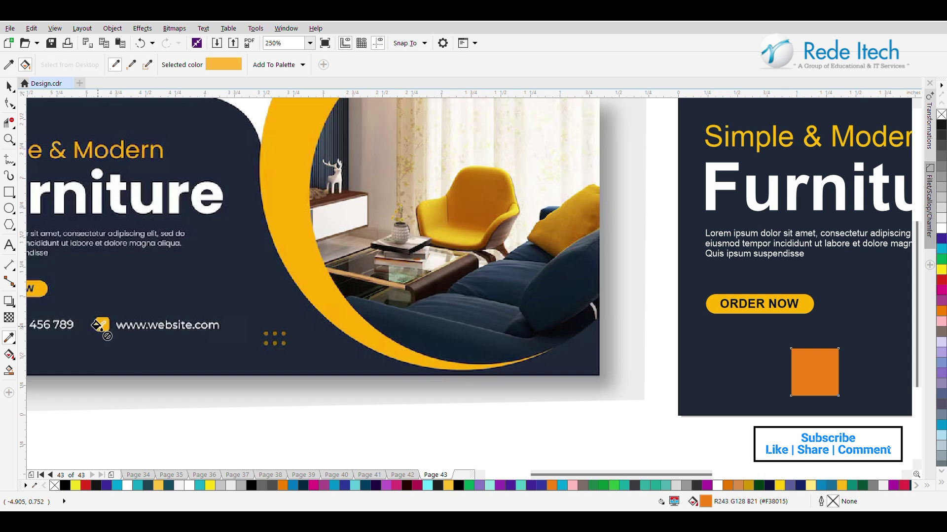
pyautogui.click(800, 367)
# - Round all four corners of the square to about 0.075 in
pyautogui.click(9, 105)
pyautogui.click(789, 349)
pyautogui.moveTo(791, 351); pyautogui.dragTo(800, 351)
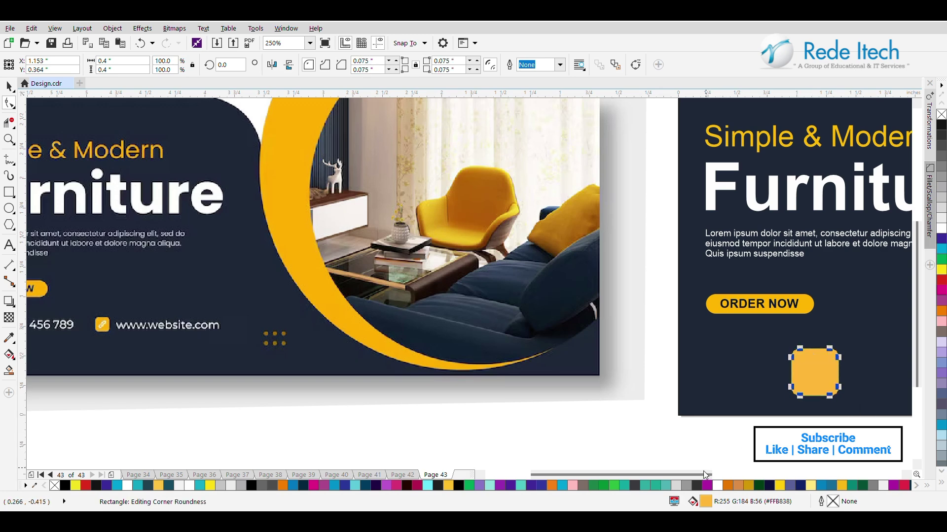
# - Fill the rounded square with the yellow sampled from the large curved band, C0 M37 Y100 K0
pyautogui.moveTo(710, 472); pyautogui.dragTo(776, 467)
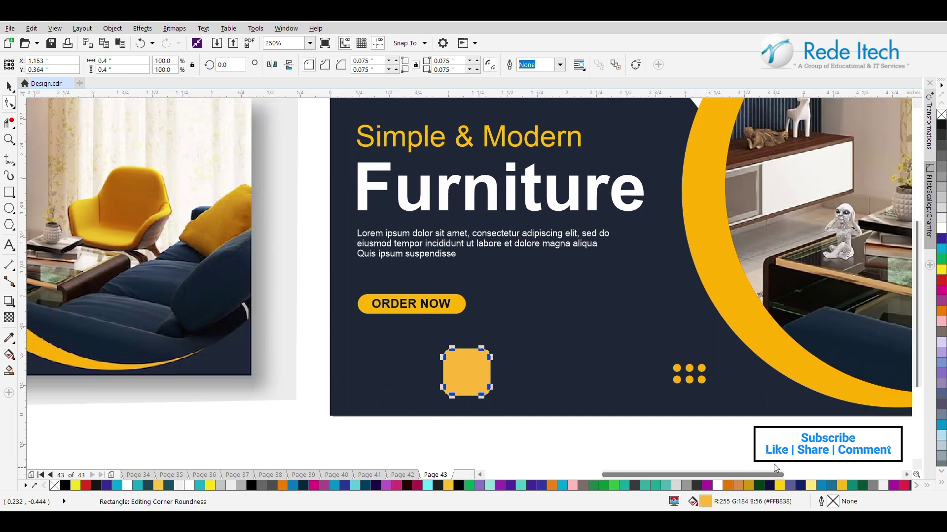
pyautogui.click(9, 339)
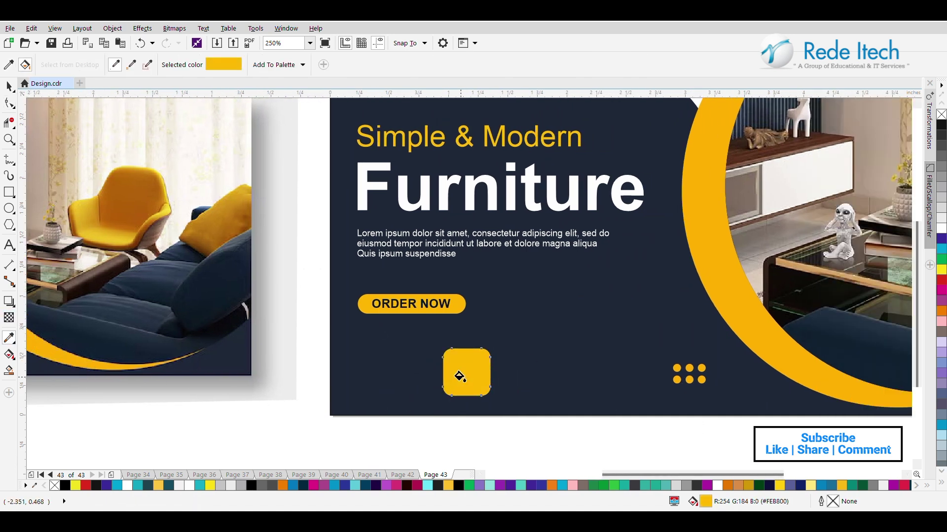
pyautogui.click(8, 65)
pyautogui.click(695, 210)
pyautogui.click(468, 380)
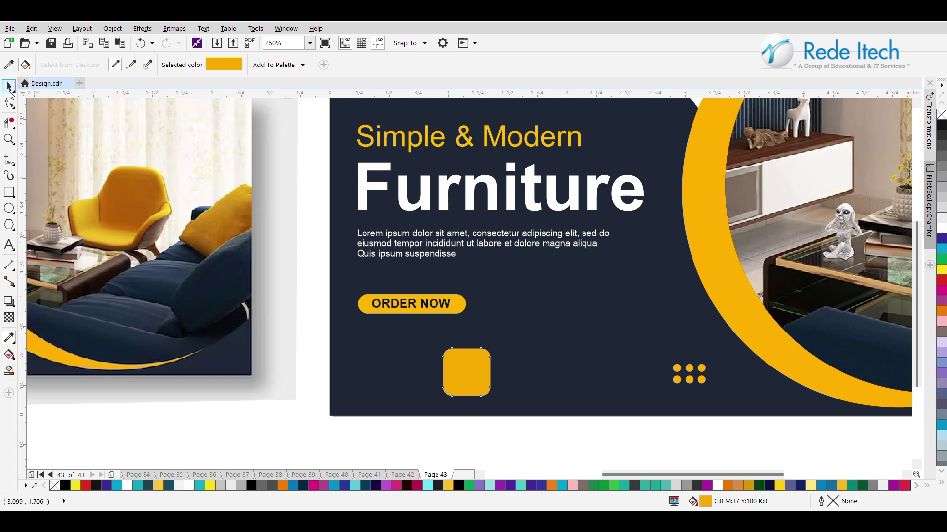
pyautogui.click(10, 90)
# - Try the yellow sampled from the ORDER NOW button as the rounded square's fill, and undo it
pyautogui.scroll(-2, 141, 255)
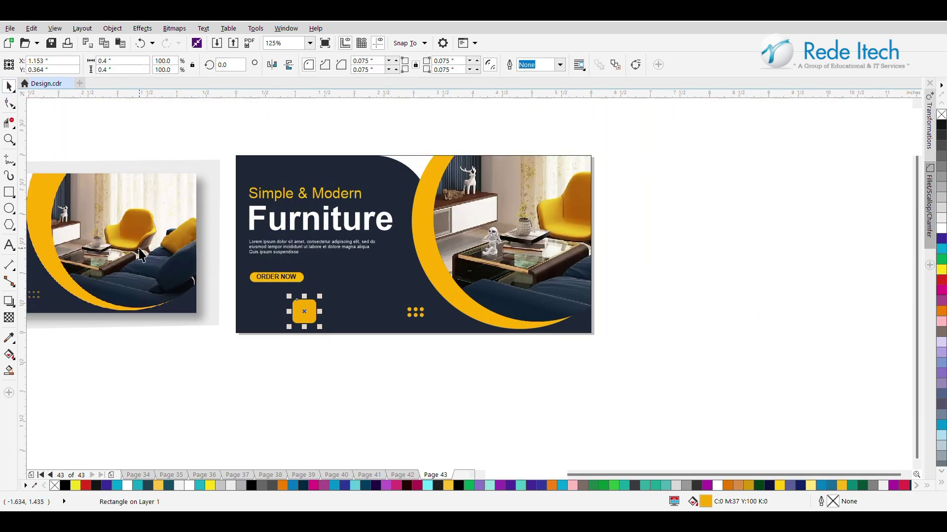
pyautogui.scroll(2, 141, 255)
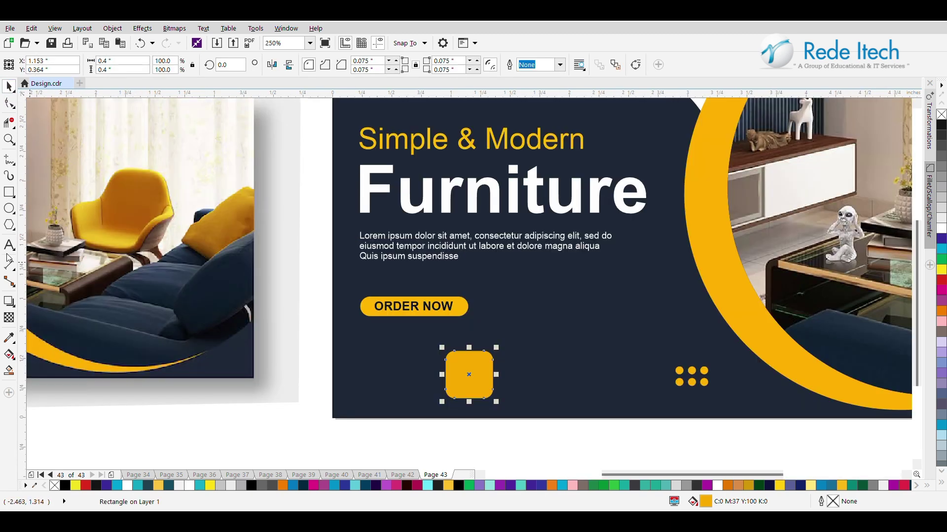
pyautogui.click(8, 337)
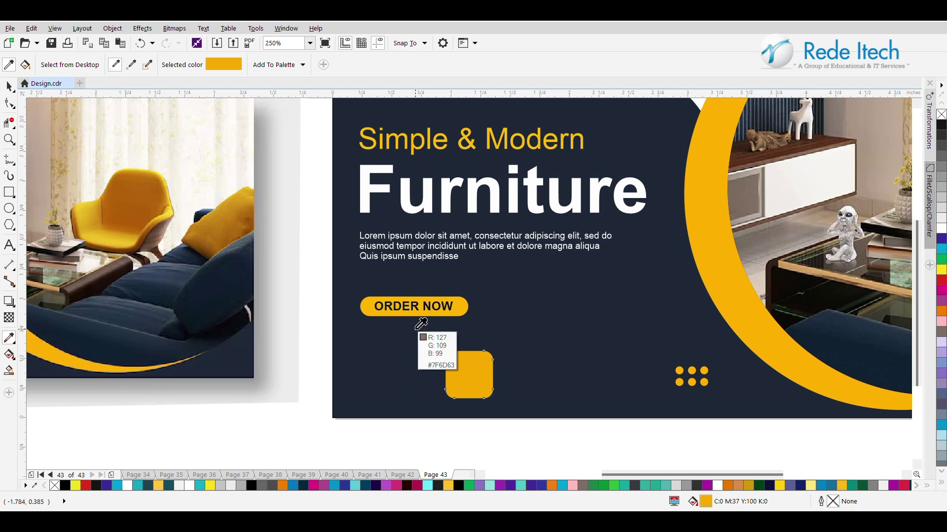
pyautogui.click(434, 311)
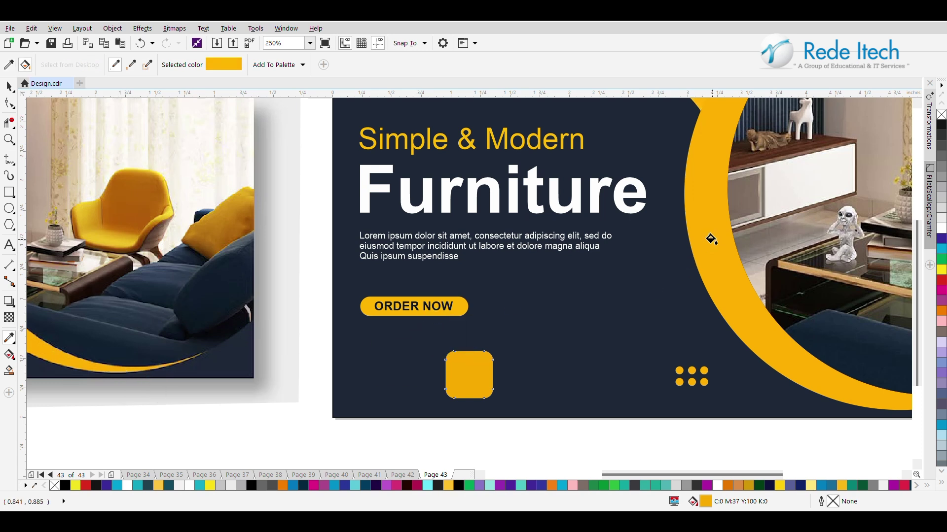
pyautogui.click(476, 373)
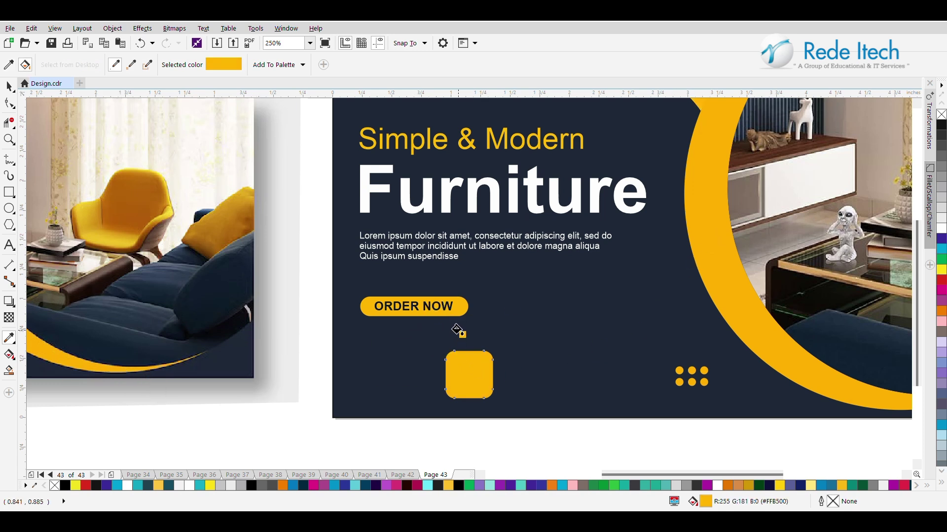
pyautogui.scroll(-4, 463, 323)
pyautogui.hotkey('ctrl', 'z')
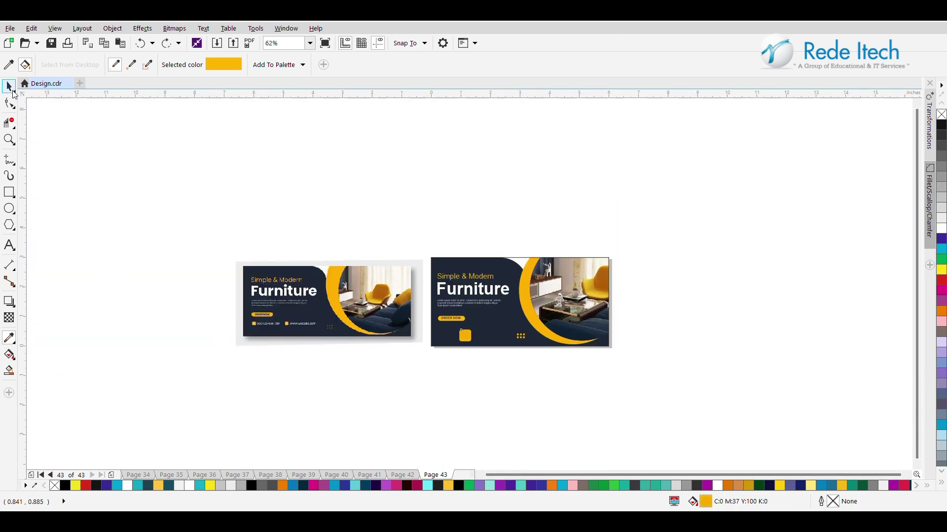
# - Move the yellow rounded square below the ORDER NOW button, in line with the button's left edge
pyautogui.click(12, 90)
pyautogui.click(465, 336)
pyautogui.scroll(4, 482, 346)
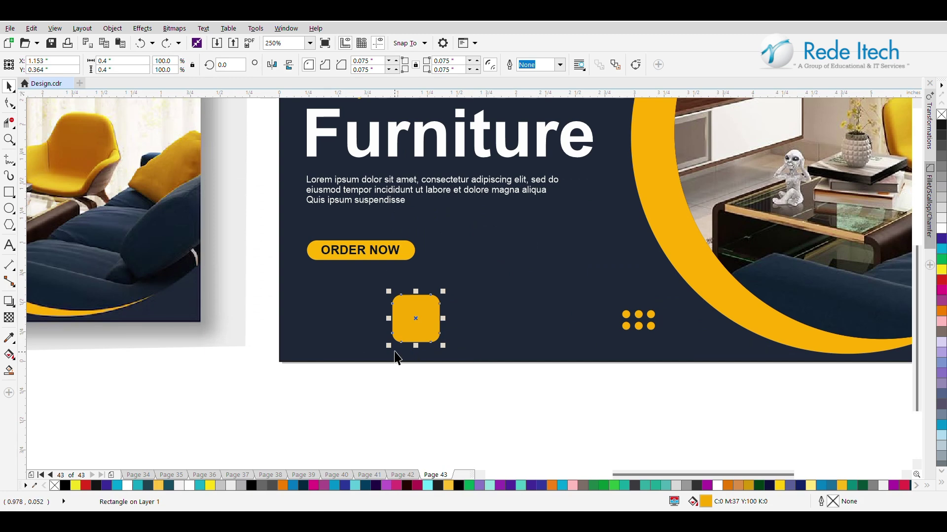
pyautogui.moveTo(415, 319); pyautogui.dragTo(330, 320)
# - Centre the white phone icon on the yellow square and scale the pair to about 0.18 x 0.18 in
pyautogui.click(418, 322)
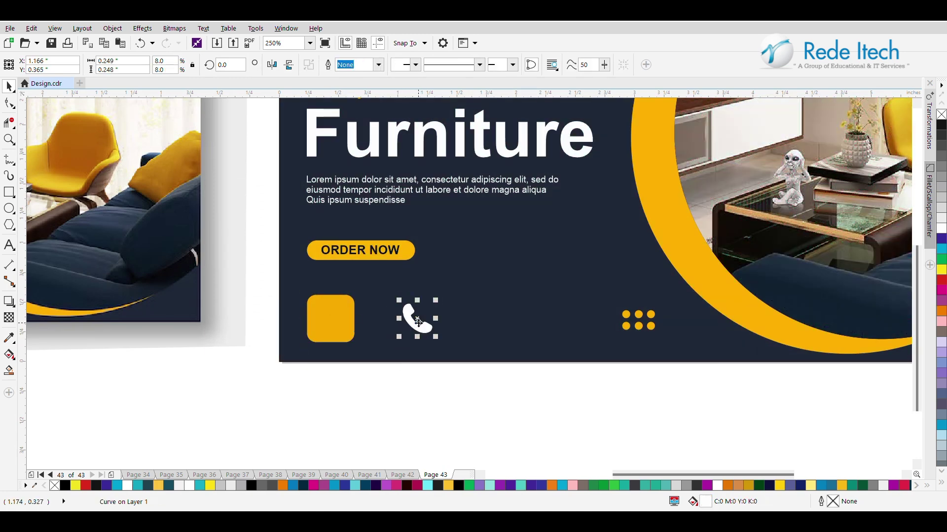
pyautogui.keyDown('shift'); pyautogui.click(335, 330); pyautogui.keyUp('shift')
pyautogui.press('c')
pyautogui.press('e')
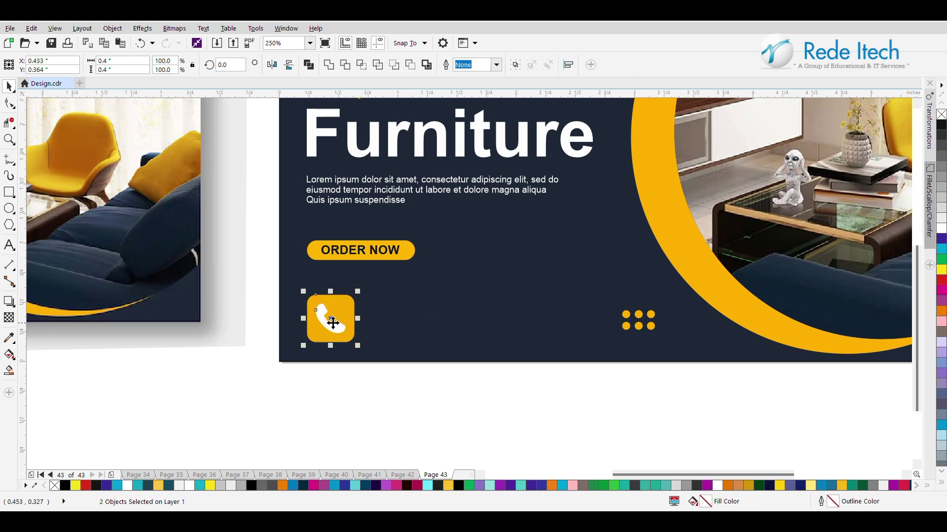
pyautogui.moveTo(361, 288); pyautogui.dragTo(344, 302)
pyautogui.moveTo(327, 335); pyautogui.dragTo(330, 334)
# - Place a copy of the phone icon to its right, near the dots, and delete the phone shape from the copy
pyautogui.moveTo(346, 305); pyautogui.dragTo(489, 338)
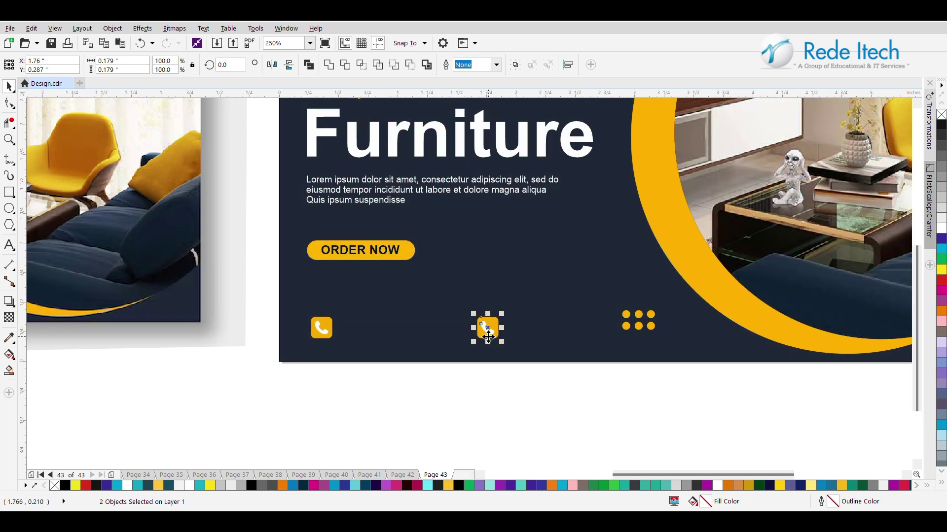
pyautogui.click(488, 339)
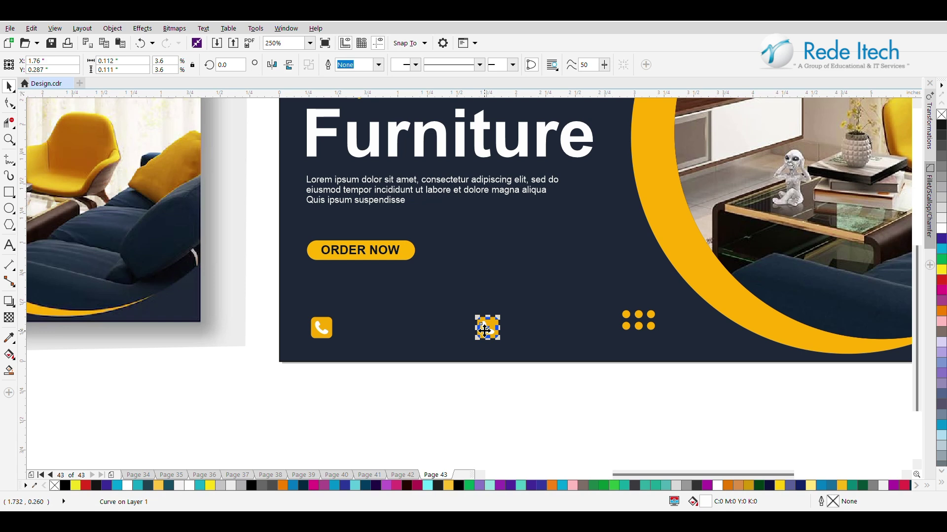
pyautogui.press('Delete')
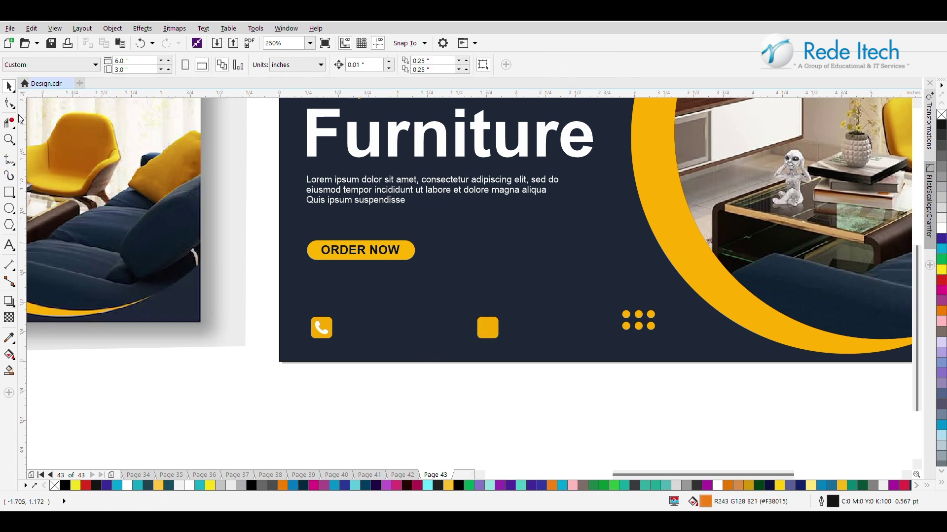
# - Draw a rectangle about 0.34 x 0.1 in below the page, remove its outline and fully round its ends
pyautogui.click(9, 193)
pyautogui.moveTo(209, 387)
pyautogui.mouseDown()
pyautogui.moveTo(240, 402)
pyautogui.moveTo(264, 395)
pyautogui.moveTo(251, 397)
pyautogui.mouseUp()
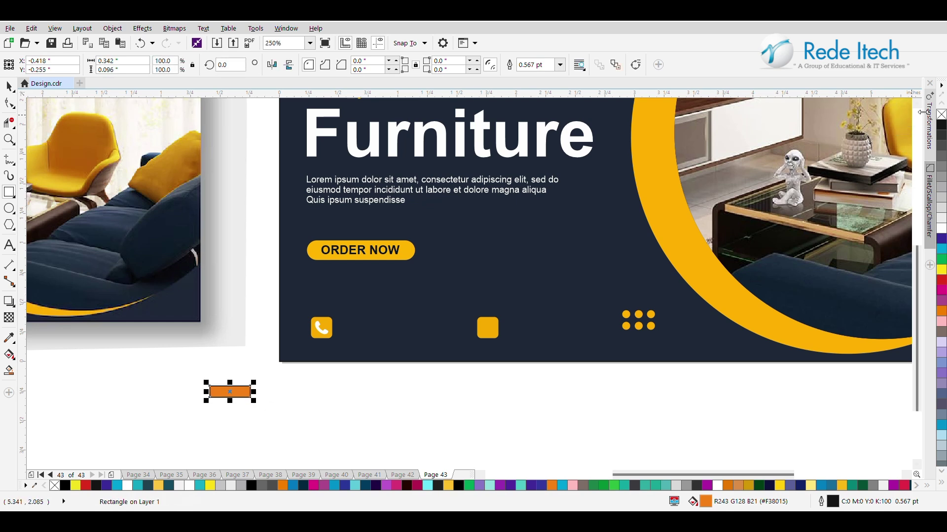
pyautogui.rightClick(941, 115)
pyautogui.click(9, 103)
pyautogui.moveTo(209, 392); pyautogui.dragTo(269, 387)
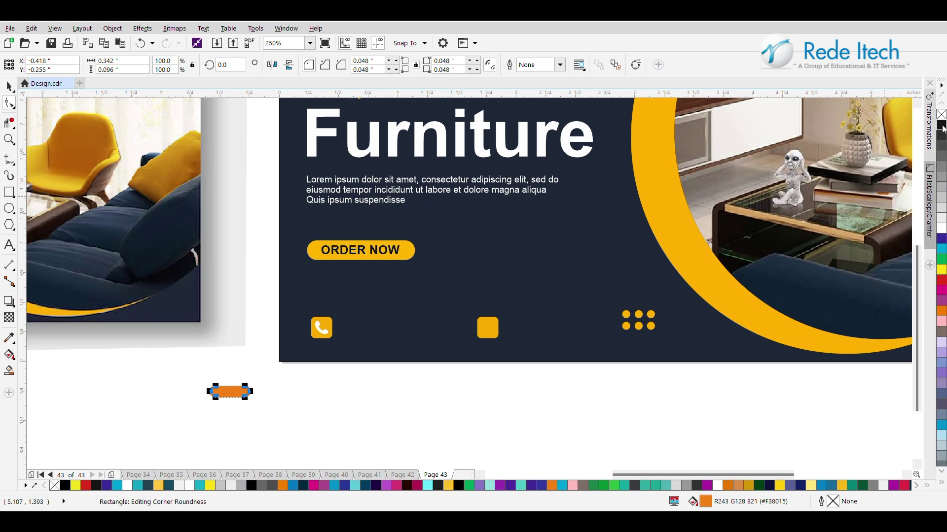
# - Give the pill shape a white hairline outline and no fill
pyautogui.rightClick(941, 126)
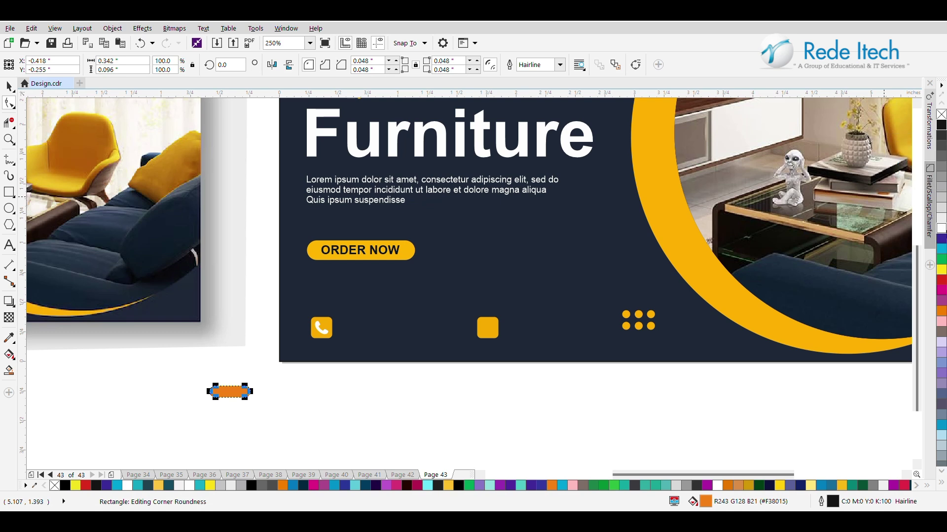
pyautogui.rightClick(941, 230)
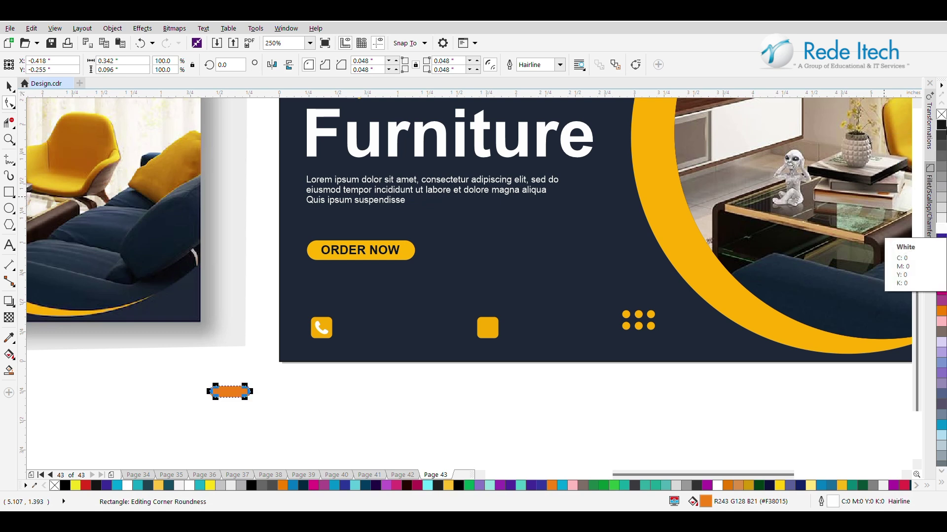
pyautogui.click(941, 114)
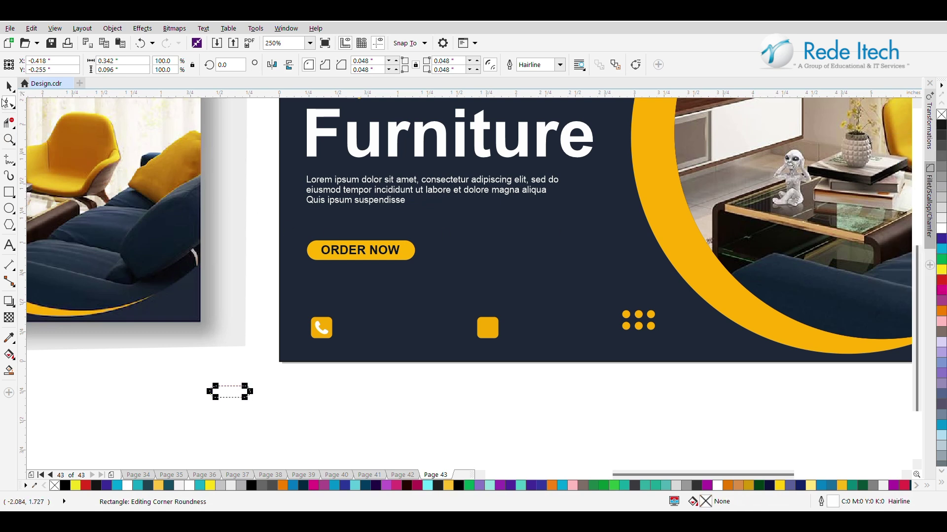
pyautogui.click(8, 87)
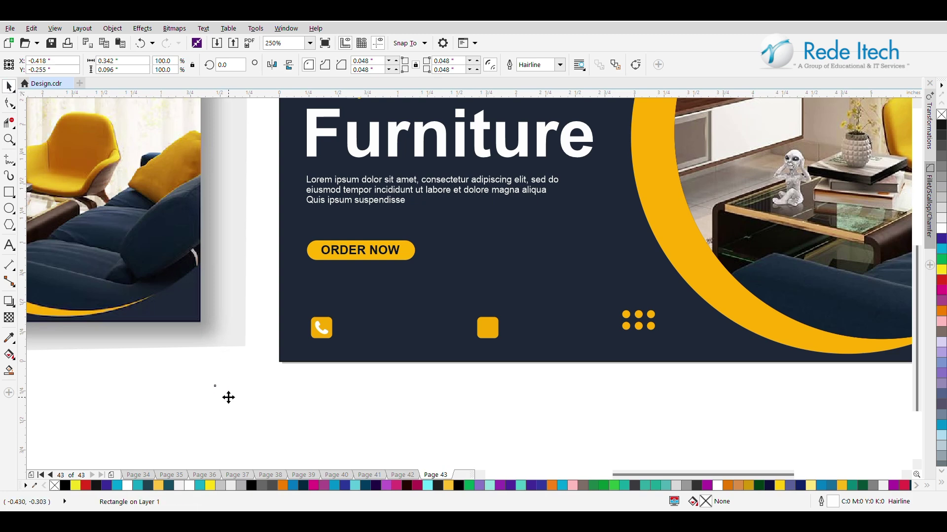
# - Move the white pill outline onto the blank yellow square
pyautogui.moveTo(228, 398); pyautogui.dragTo(402, 345)
pyautogui.moveTo(472, 326); pyautogui.dragTo(475, 329)
pyautogui.scroll(2, 475, 328)
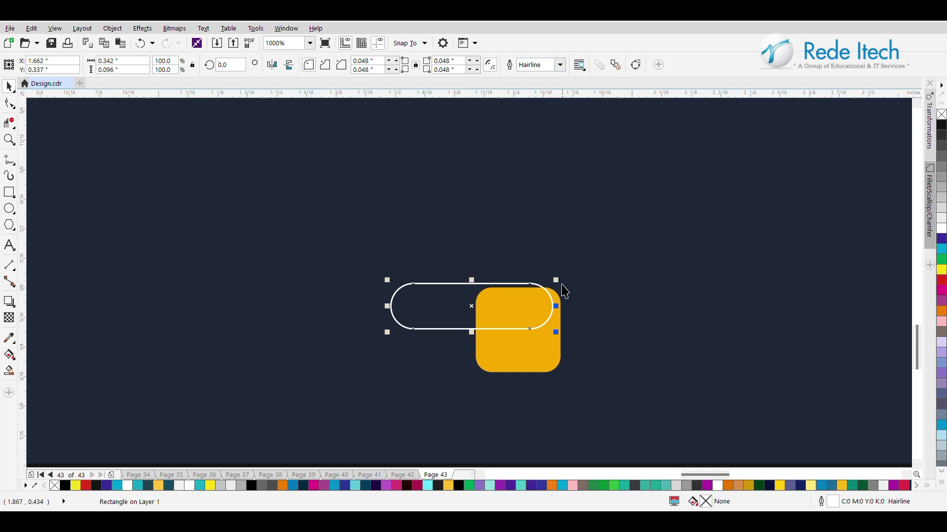
# - Shrink the pill outline, rotate it about 35.7 degrees and add an overlapping copy to form a chain link
pyautogui.click(531, 299)
pyautogui.moveTo(555, 277); pyautogui.dragTo(513, 335)
pyautogui.keyDown('shift'); pyautogui.click(421, 355); pyautogui.keyUp('shift')
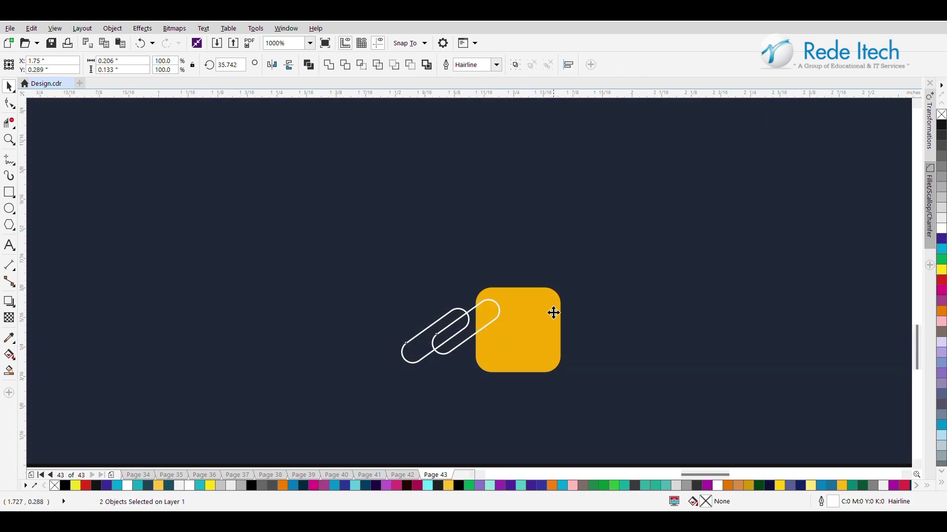
# - Scale the two linked pills to about 0.14 x 0.09 in on the blank yellow square and group them
pyautogui.moveTo(507, 306); pyautogui.dragTo(535, 312)
pyautogui.moveTo(494, 343); pyautogui.dragTo(517, 338)
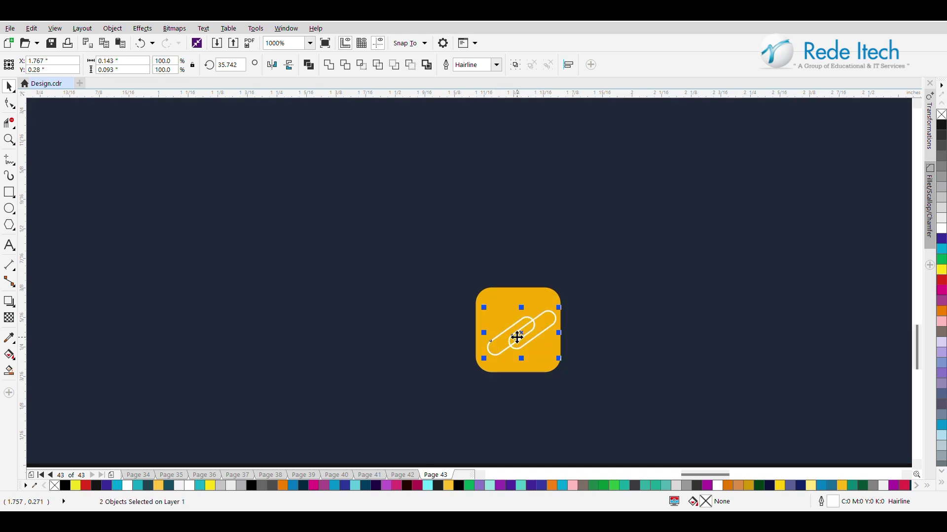
pyautogui.click(514, 65)
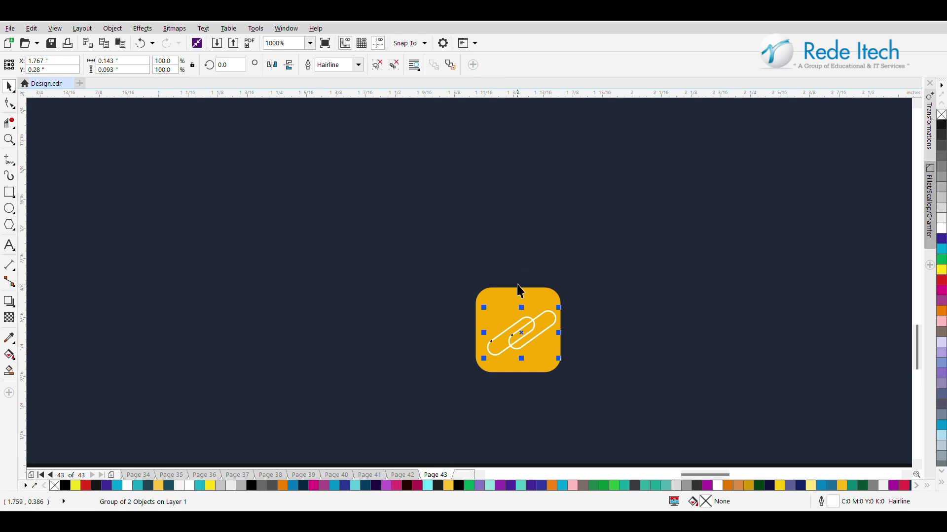
# - Centre the grouped link on the yellow square horizontally and vertically
pyautogui.keyDown('shift'); pyautogui.click(511, 305); pyautogui.keyUp('shift')
pyautogui.press('c')
pyautogui.press('e')
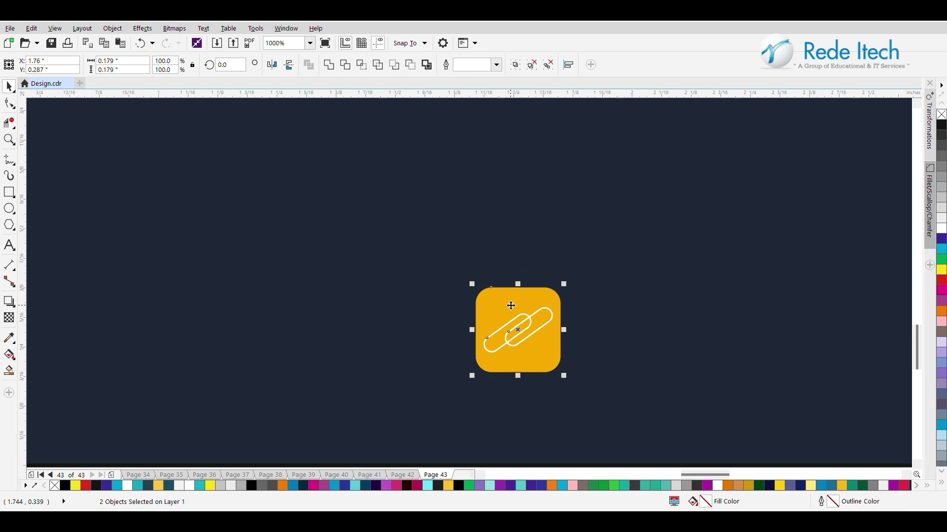
# - Set the outline width of the link group to 2.0 pt
pyautogui.keyDown('shift'); pyautogui.click(512, 309); pyautogui.keyUp('shift')
pyautogui.click(358, 64)
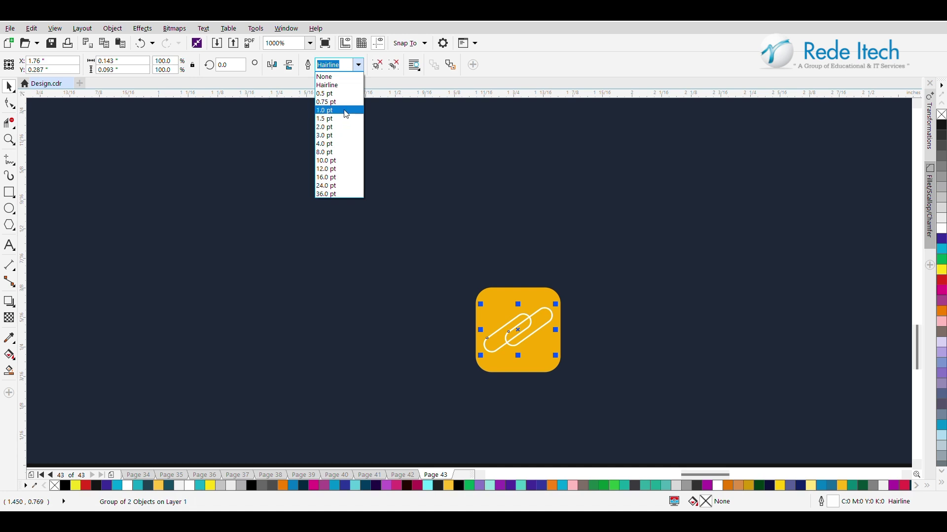
pyautogui.click(338, 123)
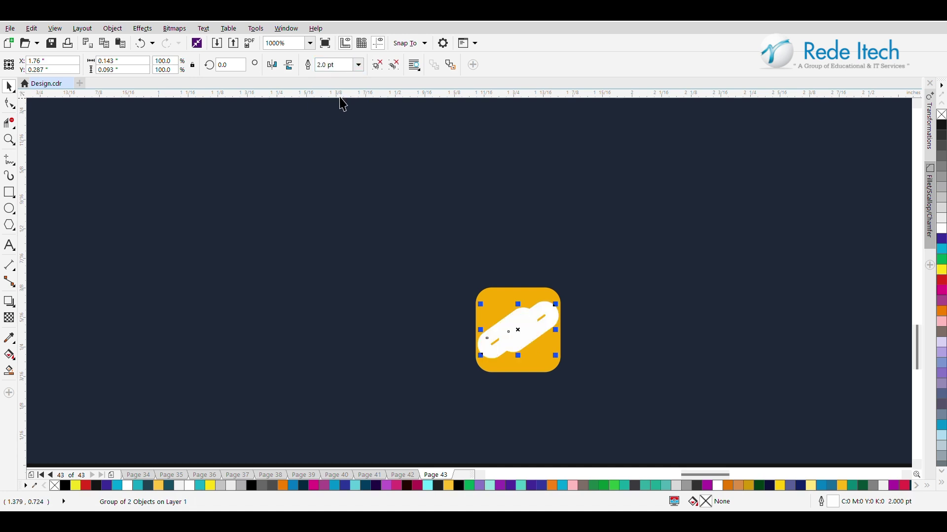
# - Reduce the outline width of the link group through 1.5 pt and 1.0 pt to 0.75 pt
pyautogui.click(359, 65)
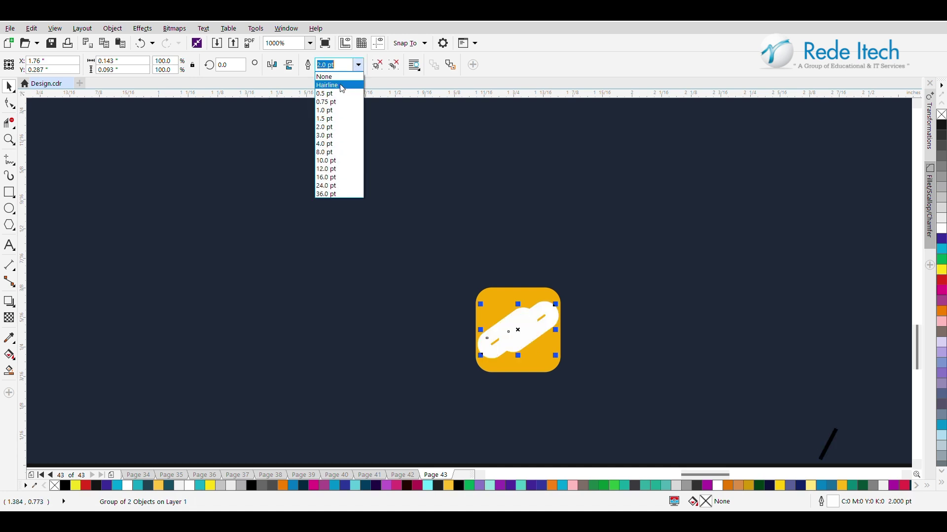
pyautogui.click(330, 117)
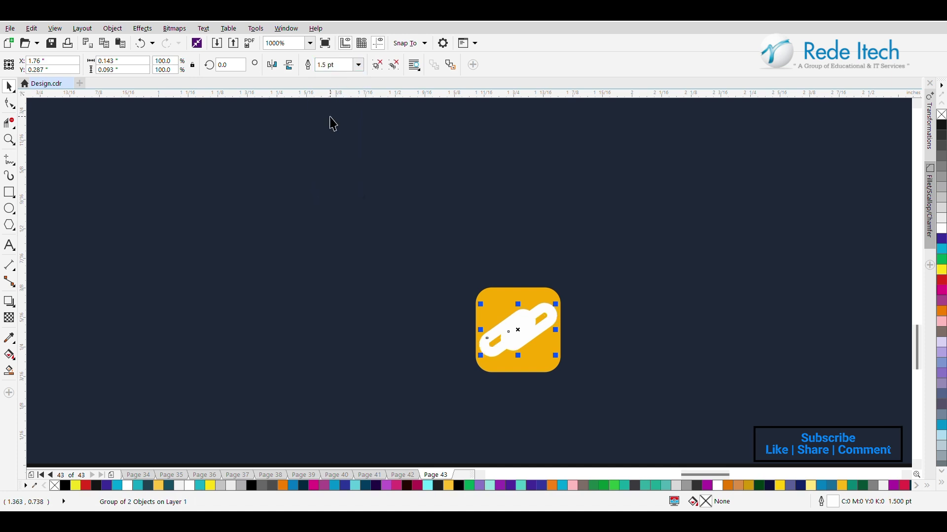
pyautogui.click(358, 64)
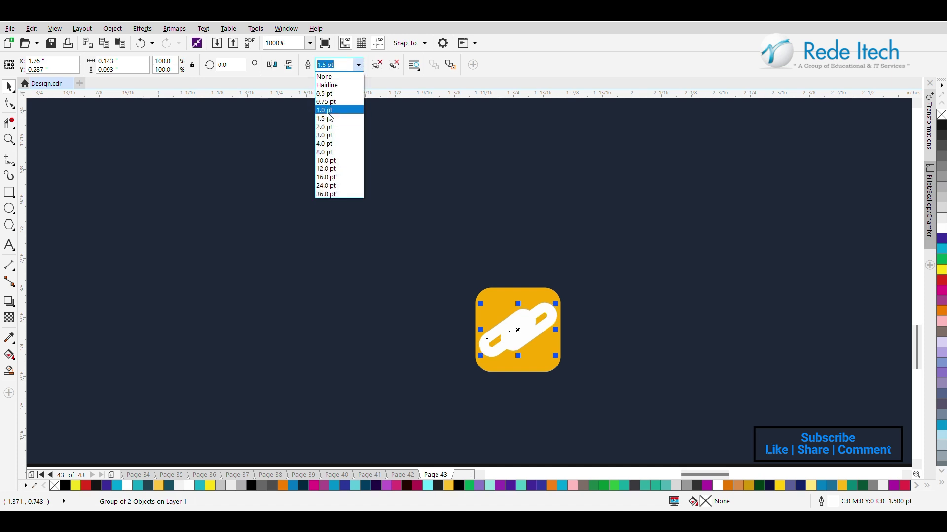
pyautogui.click(329, 111)
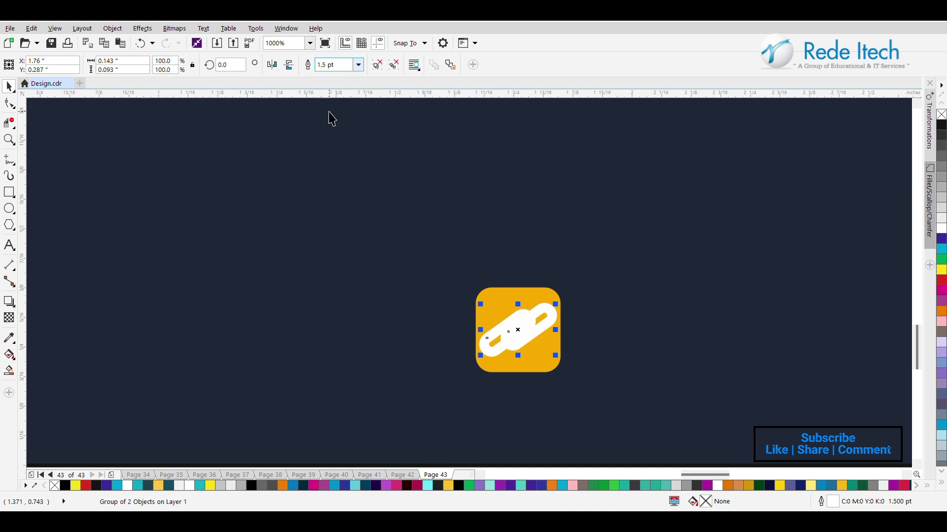
pyautogui.click(358, 64)
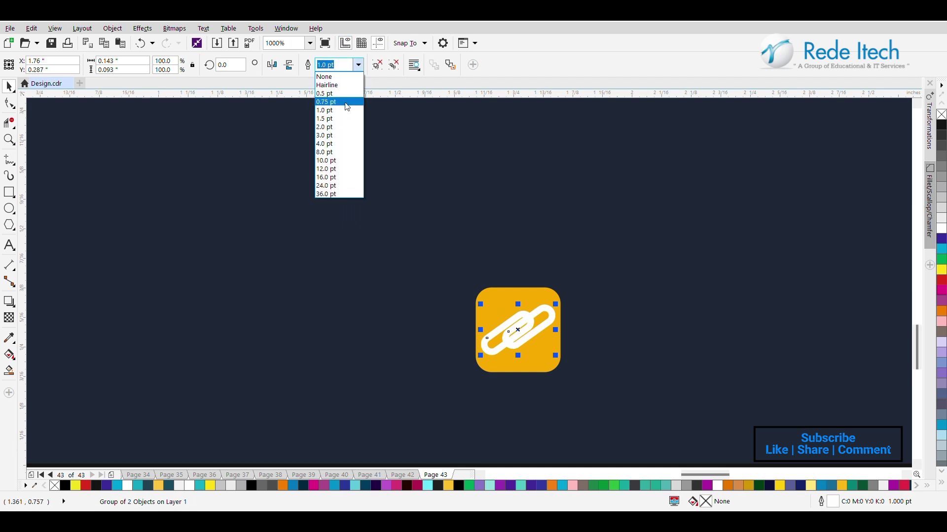
pyautogui.click(345, 101)
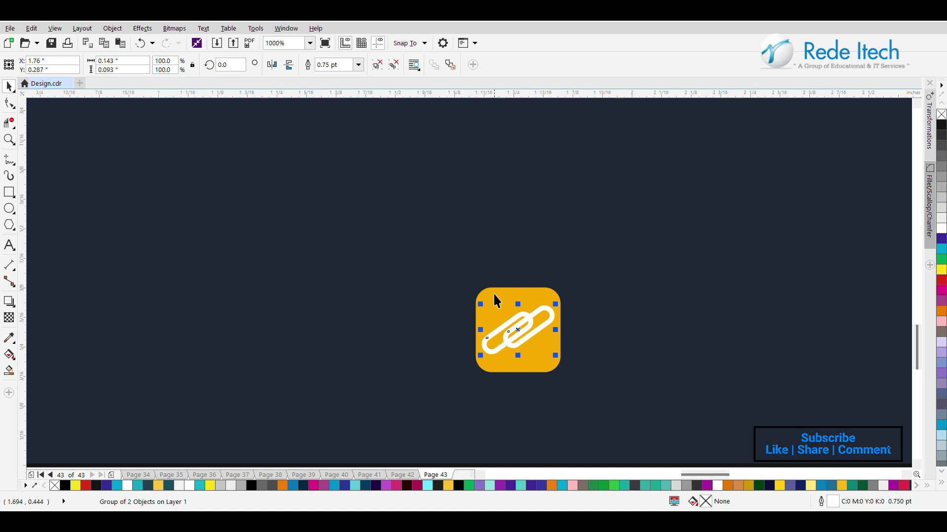
pyautogui.keyDown('shift'); pyautogui.click(497, 301); pyautogui.keyUp('shift')
pyautogui.scroll(-3, 491, 303)
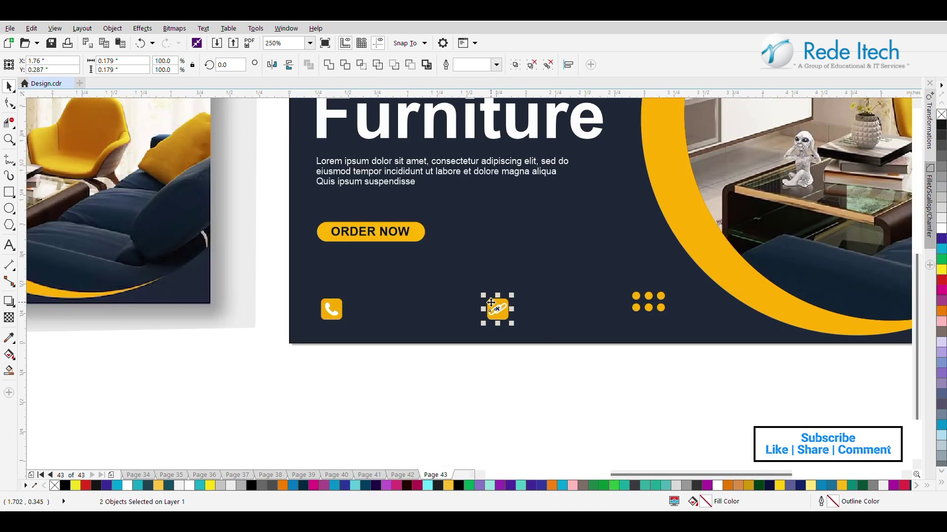
pyautogui.click(472, 387)
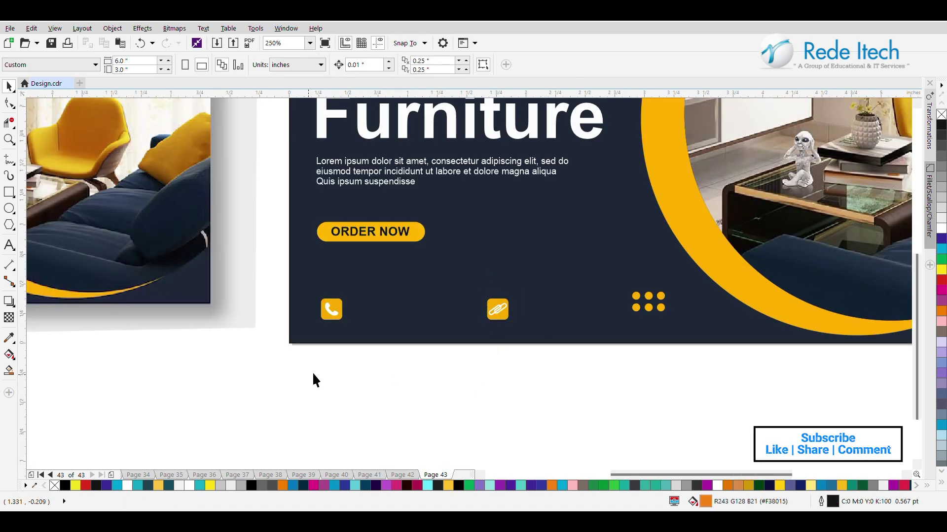
# - Move the phone number and website texts from below the page to beside their contact icons and colour them white
pyautogui.press('F3')
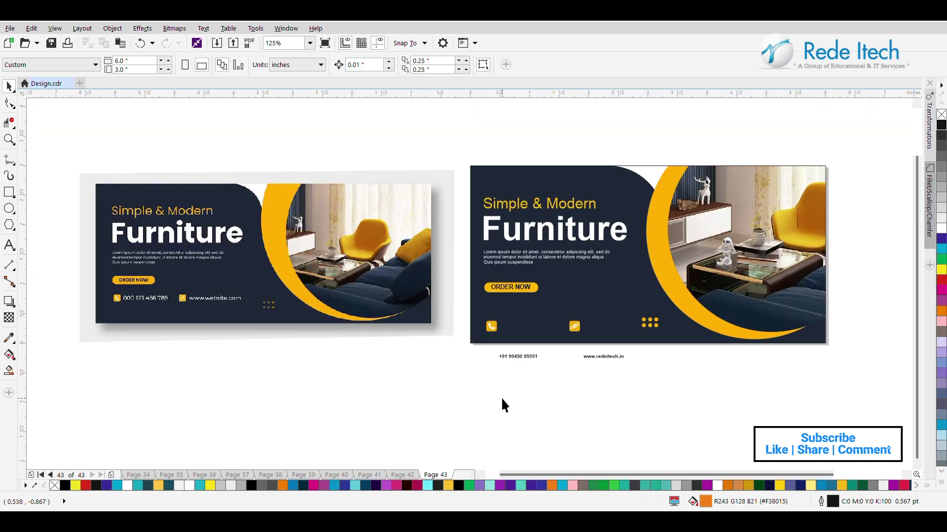
pyautogui.moveTo(437, 348); pyautogui.dragTo(691, 388)
pyautogui.moveTo(567, 361); pyautogui.dragTo(565, 326)
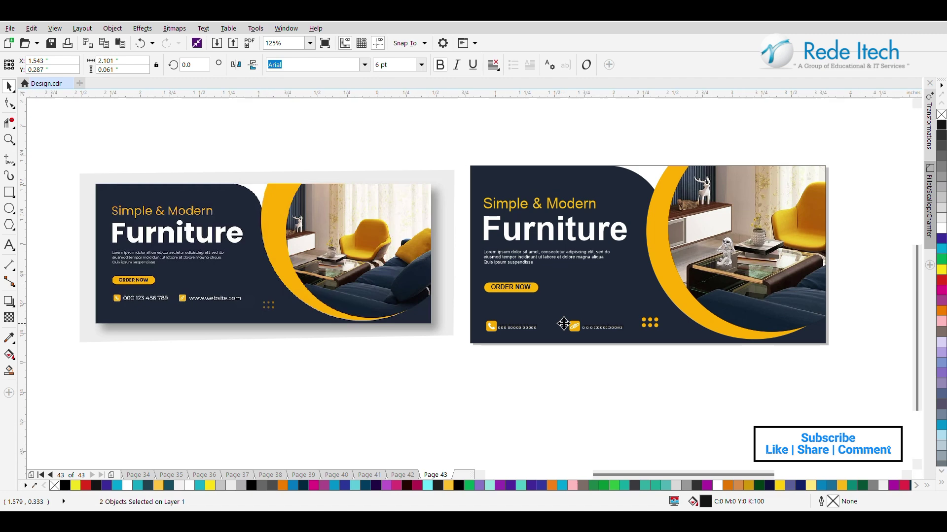
pyautogui.scroll(4, 564, 324)
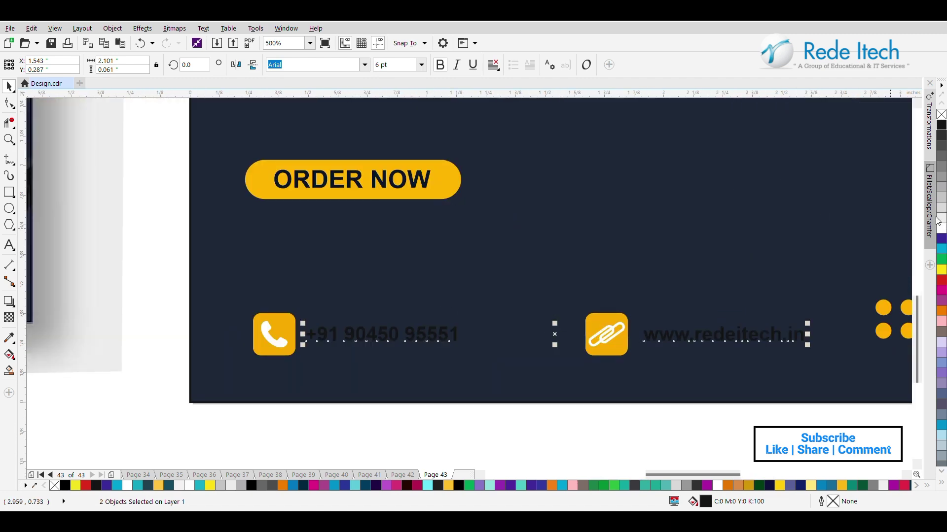
pyautogui.click(939, 230)
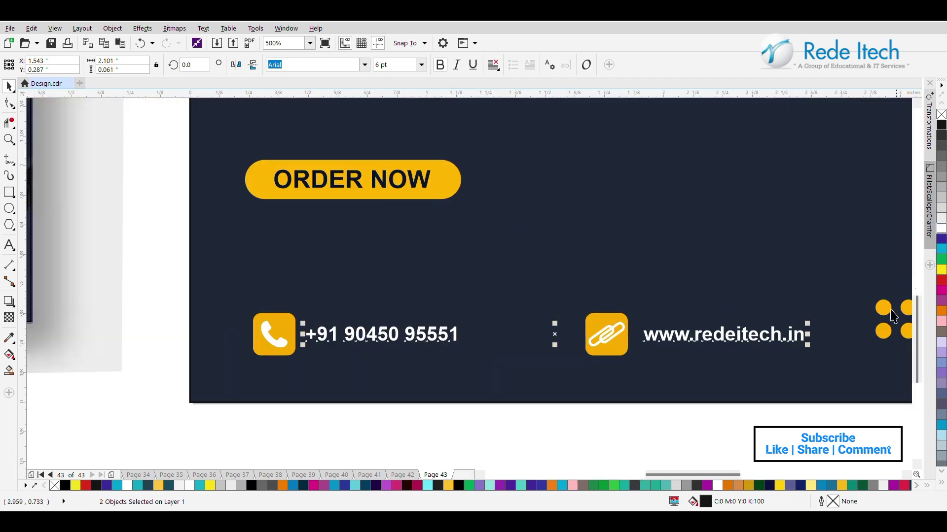
# - Select each contact icon's yellow square together with its text to check their vertical alignment
pyautogui.click(613, 353)
pyautogui.click(691, 336)
pyautogui.keyDown('shift'); pyautogui.click(696, 362); pyautogui.keyUp('shift')
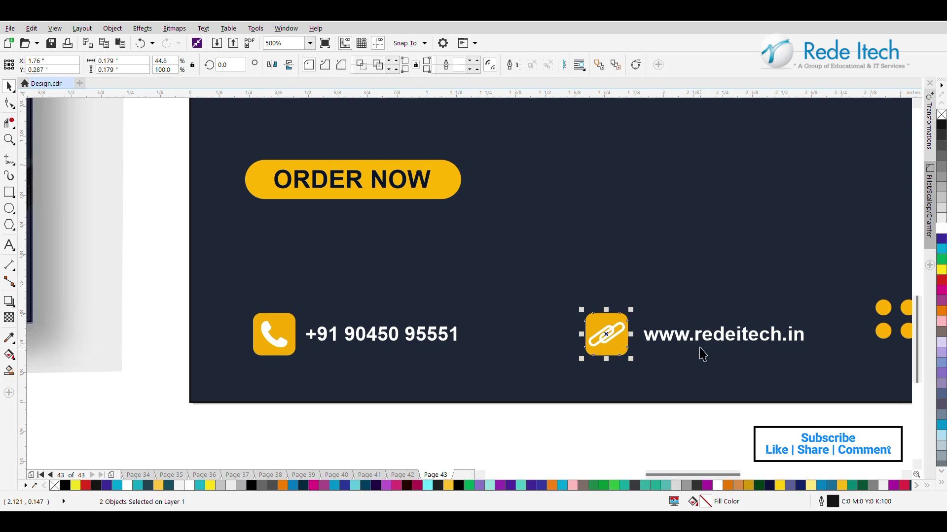
pyautogui.keyDown('shift'); pyautogui.click(697, 341); pyautogui.keyUp('shift')
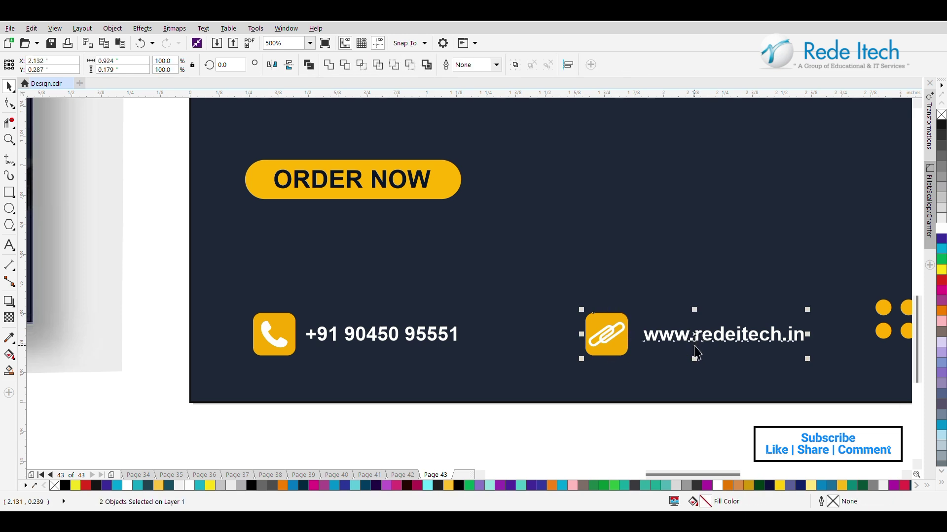
pyautogui.click(355, 351)
pyautogui.click(377, 337)
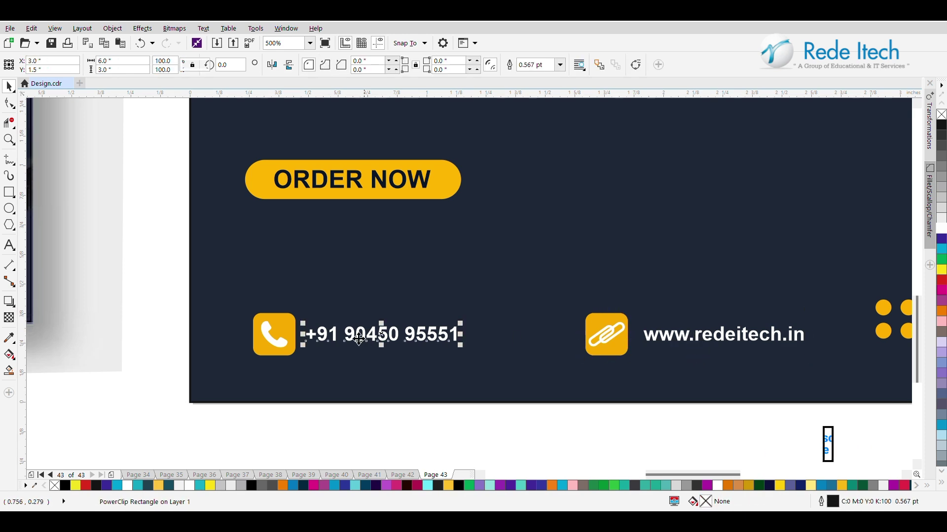
pyautogui.keyDown('shift'); pyautogui.click(287, 330); pyautogui.keyUp('shift')
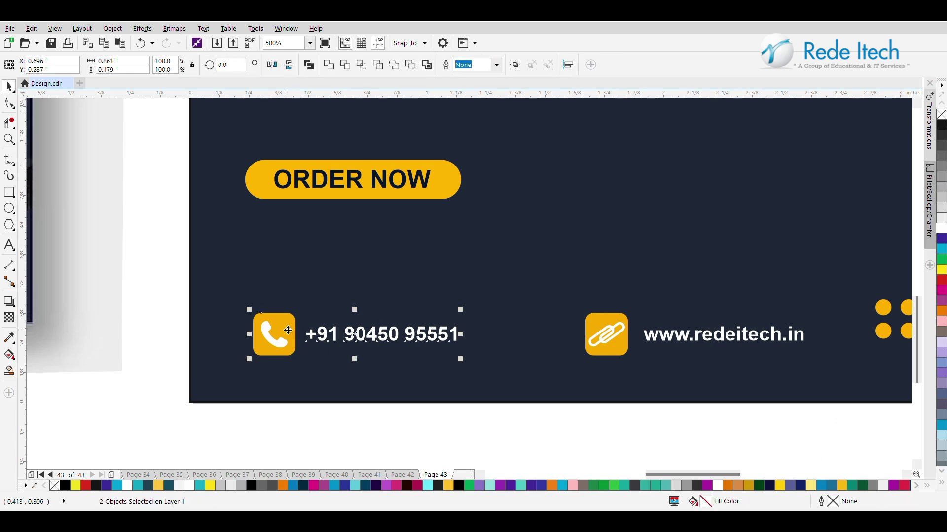
pyautogui.click(138, 298)
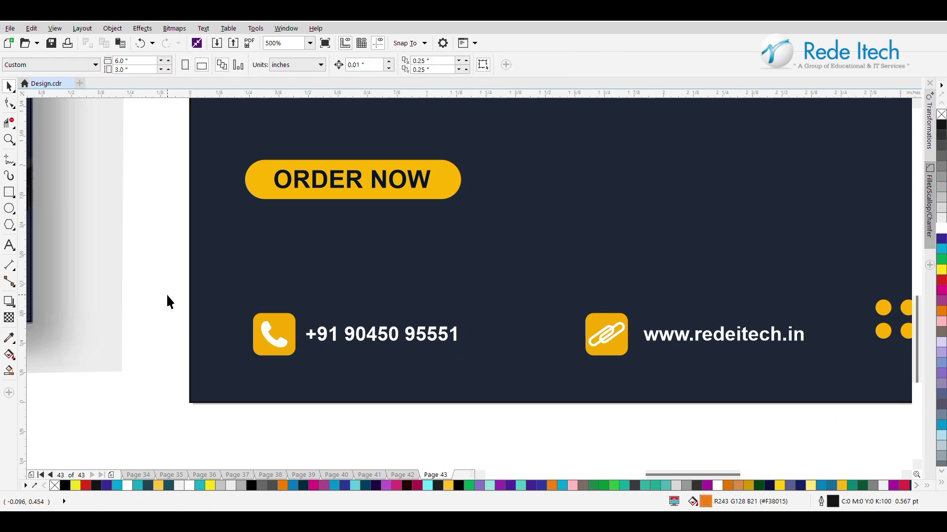
# - Shrink the white link symbol slightly within its yellow square beside the website text
pyautogui.click(598, 334)
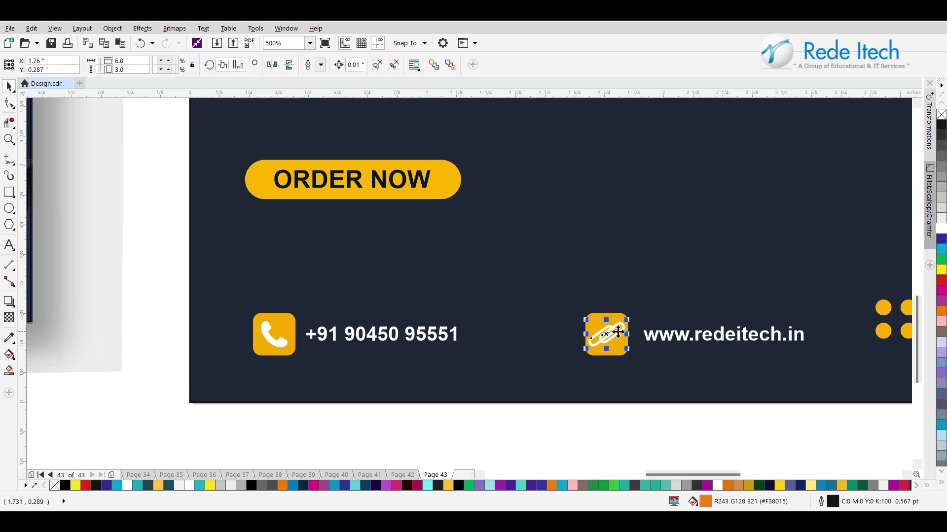
pyautogui.moveTo(630, 321); pyautogui.dragTo(627, 323)
pyautogui.keyDown('shift'); pyautogui.click(614, 316); pyautogui.keyUp('shift')
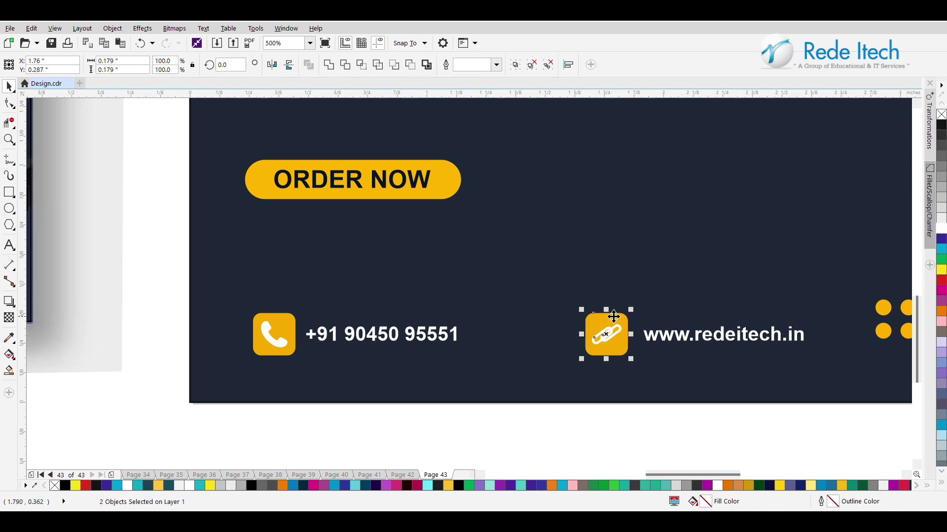
pyautogui.click(136, 306)
# - Delete the reference banner bitmap beside the page and frame the finished banner for review
pyautogui.scroll(-2, 254, 296)
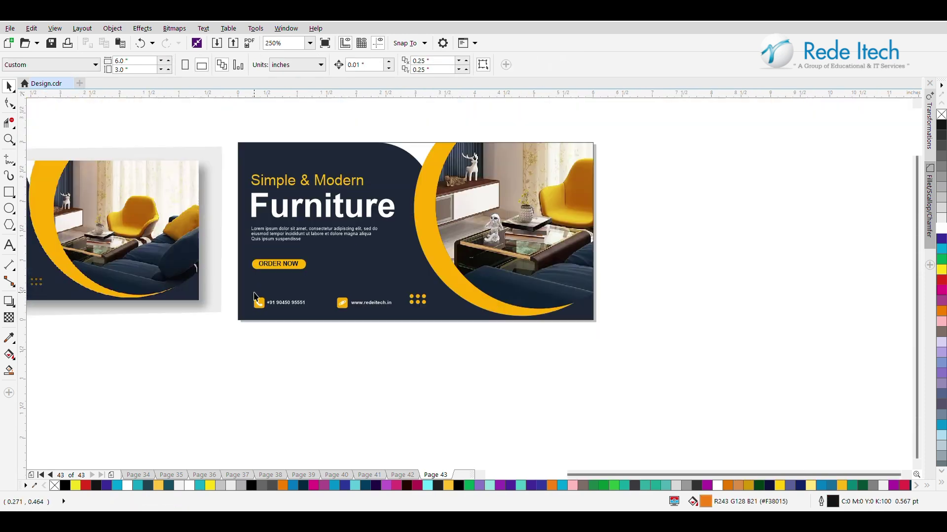
pyautogui.scroll(-3, 552, 474)
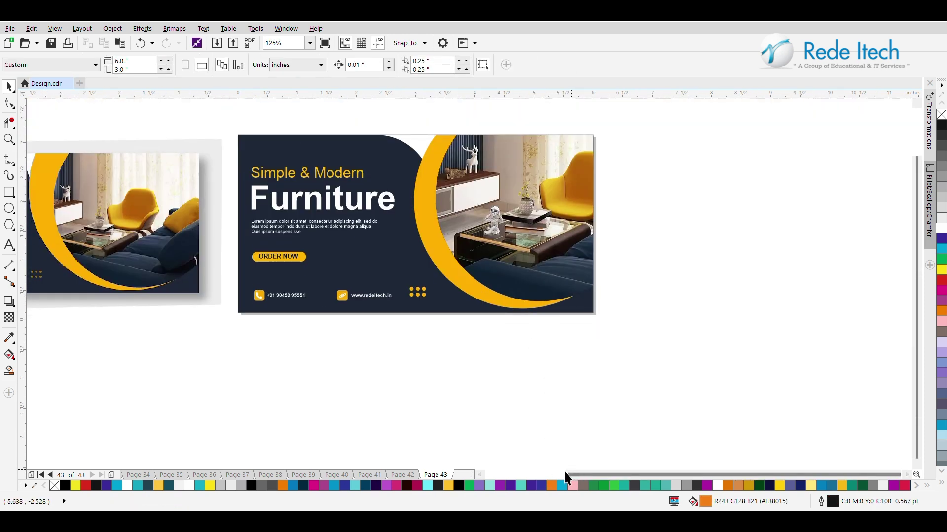
pyautogui.moveTo(571, 399); pyautogui.dragTo(590, 400)
pyautogui.moveTo(916, 223); pyautogui.dragTo(916, 185)
pyautogui.moveTo(575, 475); pyautogui.dragTo(522, 474)
pyautogui.click(241, 339)
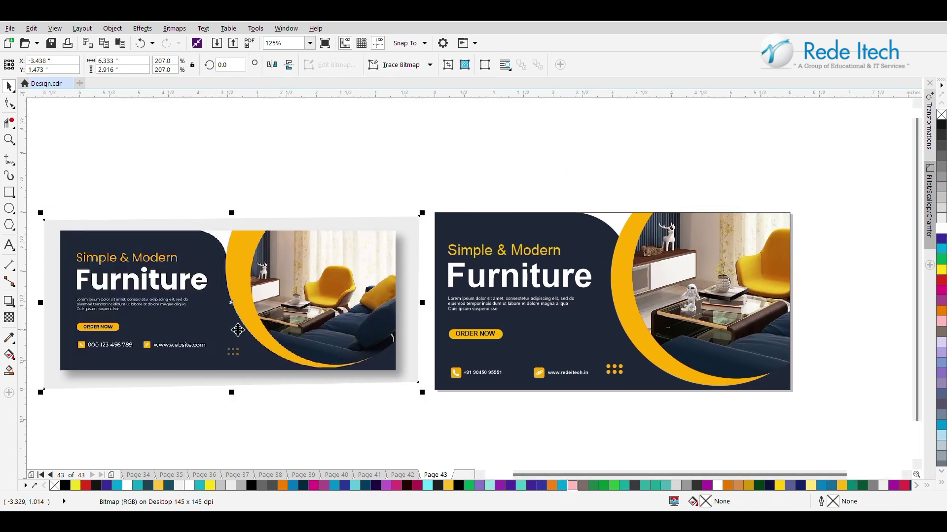
pyautogui.press('Delete')
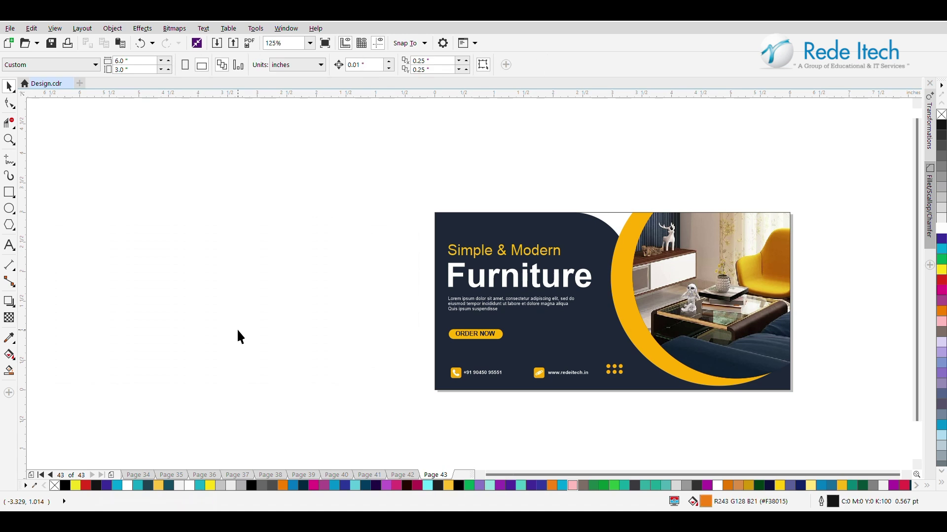
pyautogui.click(9, 141)
pyautogui.moveTo(392, 168); pyautogui.dragTo(836, 424)
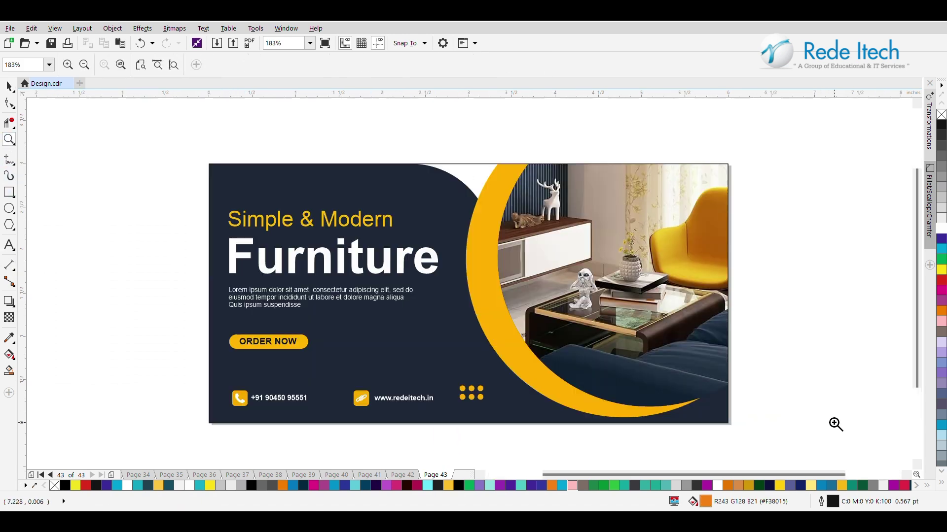